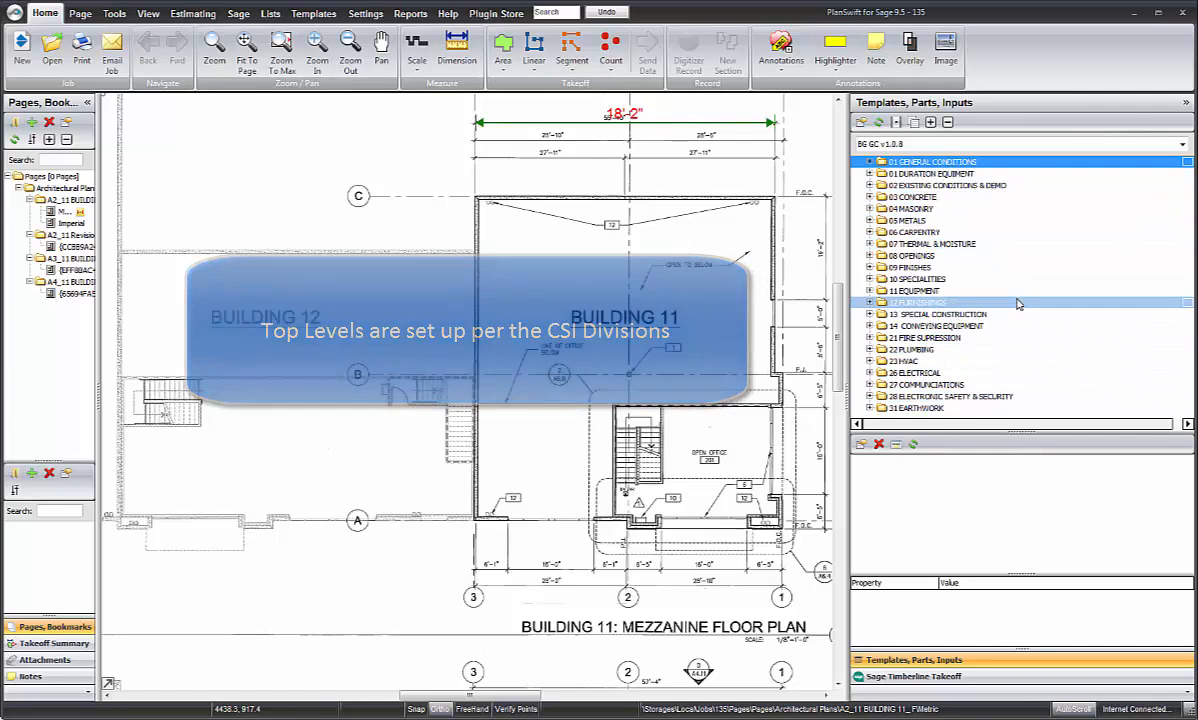
Step: Examine the template folders inside the 03 CONCRETE division, including the FOOTINGS and FOOTINGS & WALLS templates
click(870, 198)
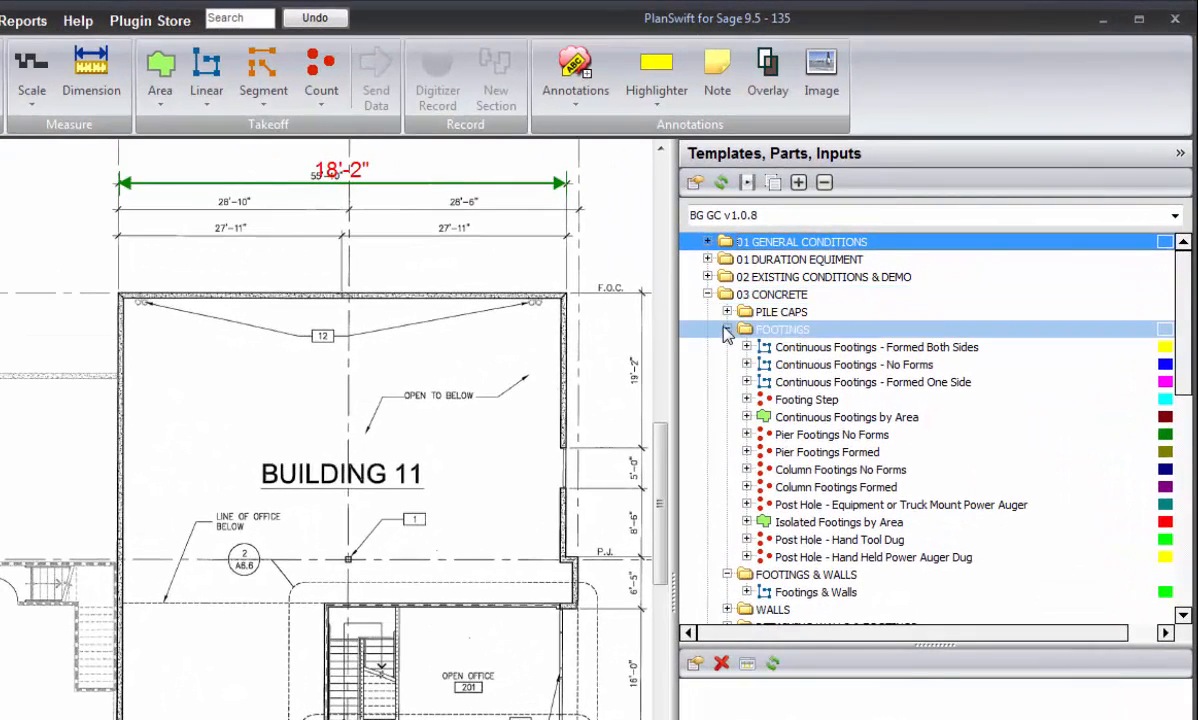
click(727, 329)
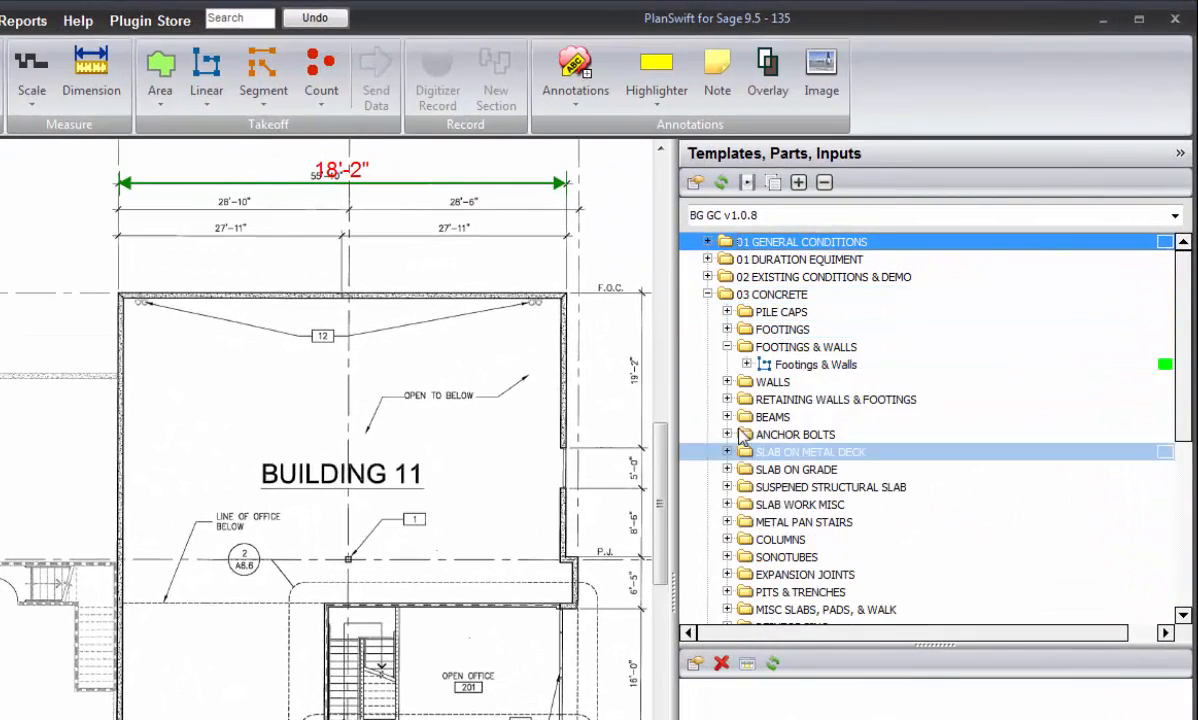
click(727, 347)
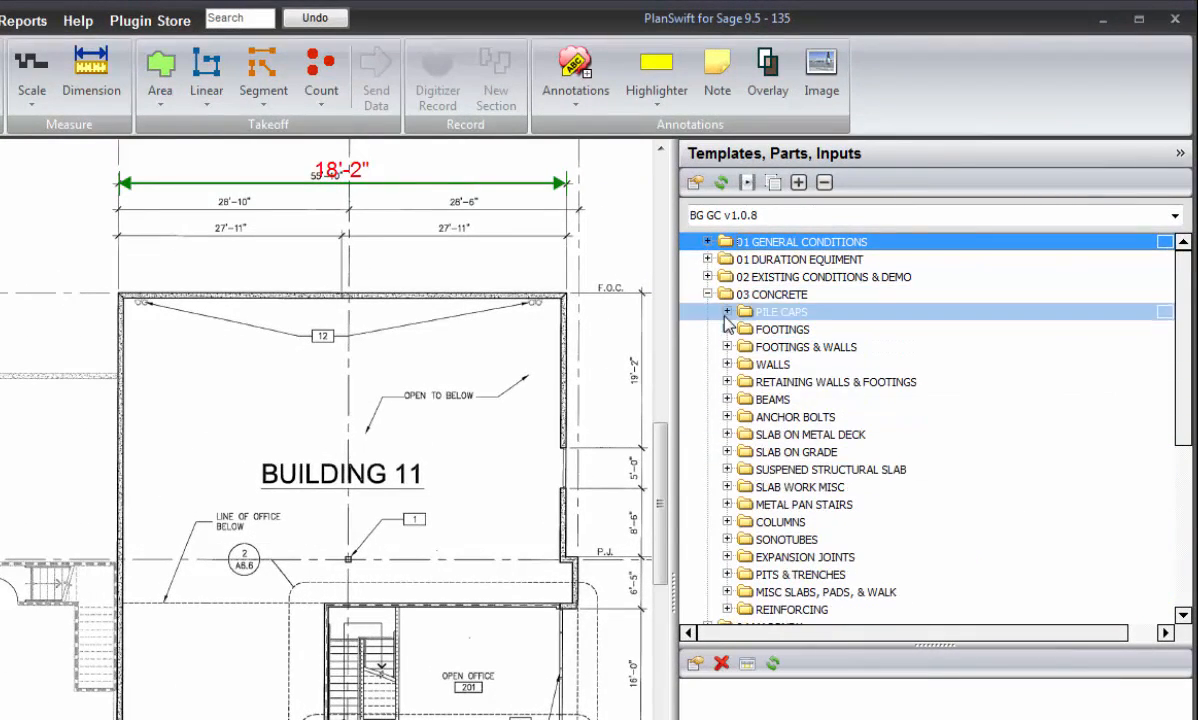
click(727, 329)
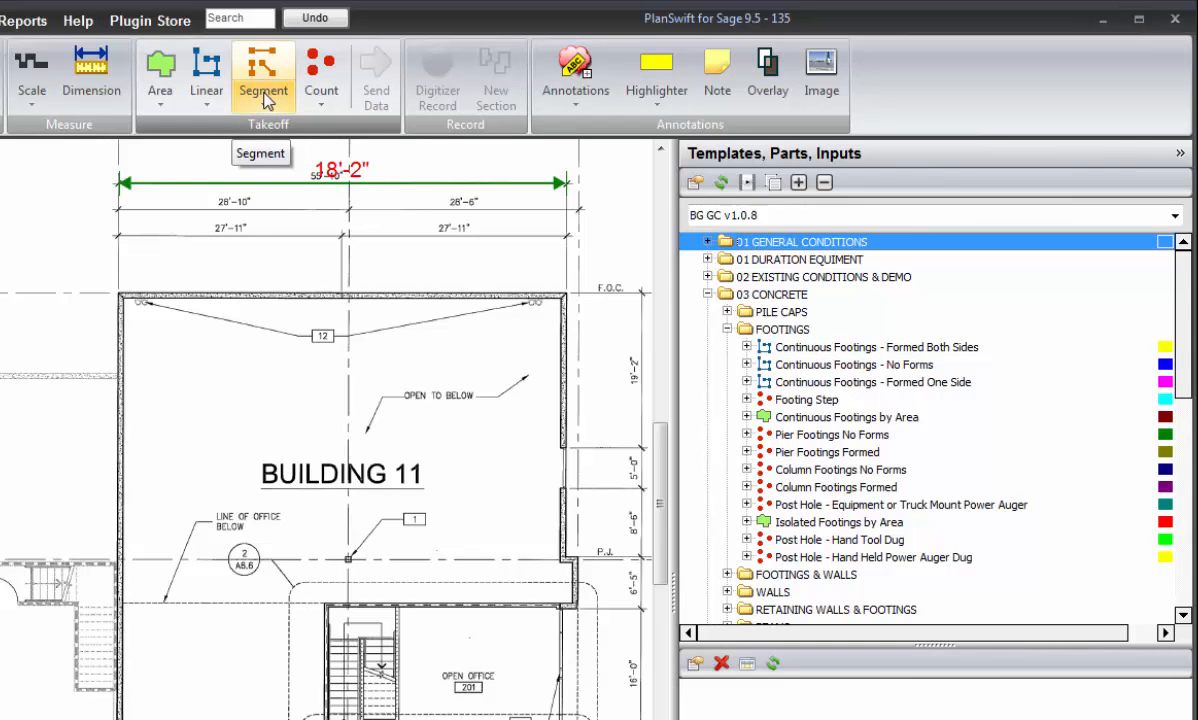
click(727, 329)
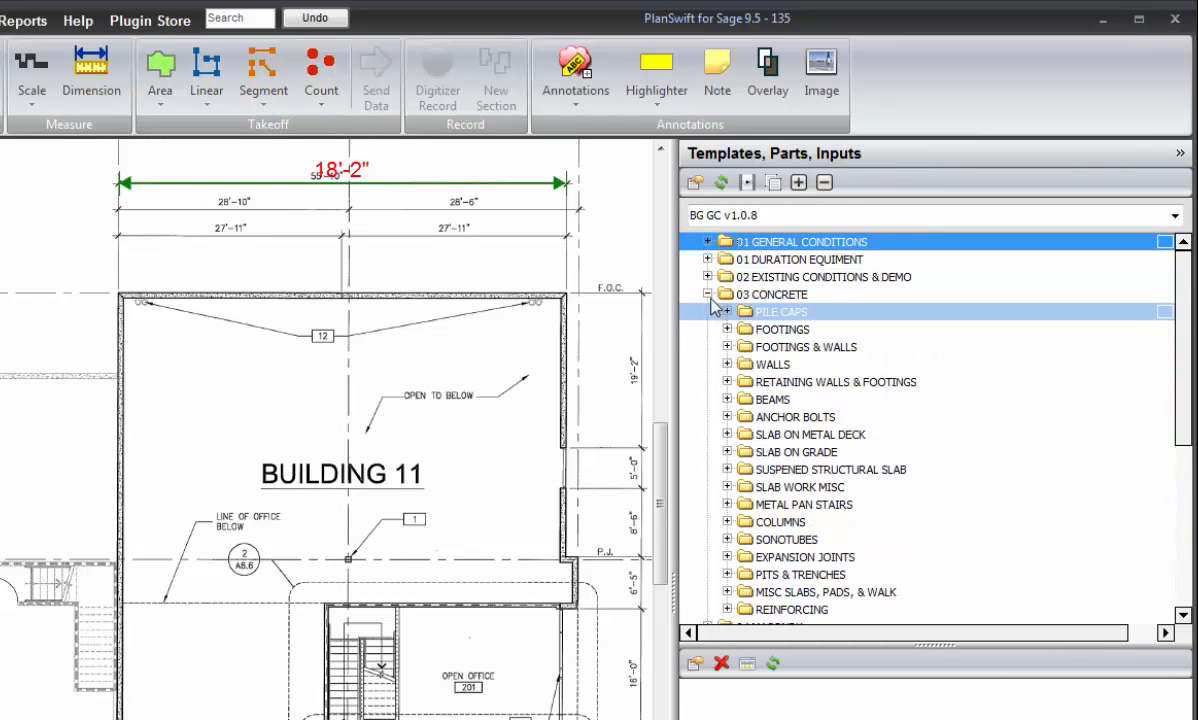
click(707, 294)
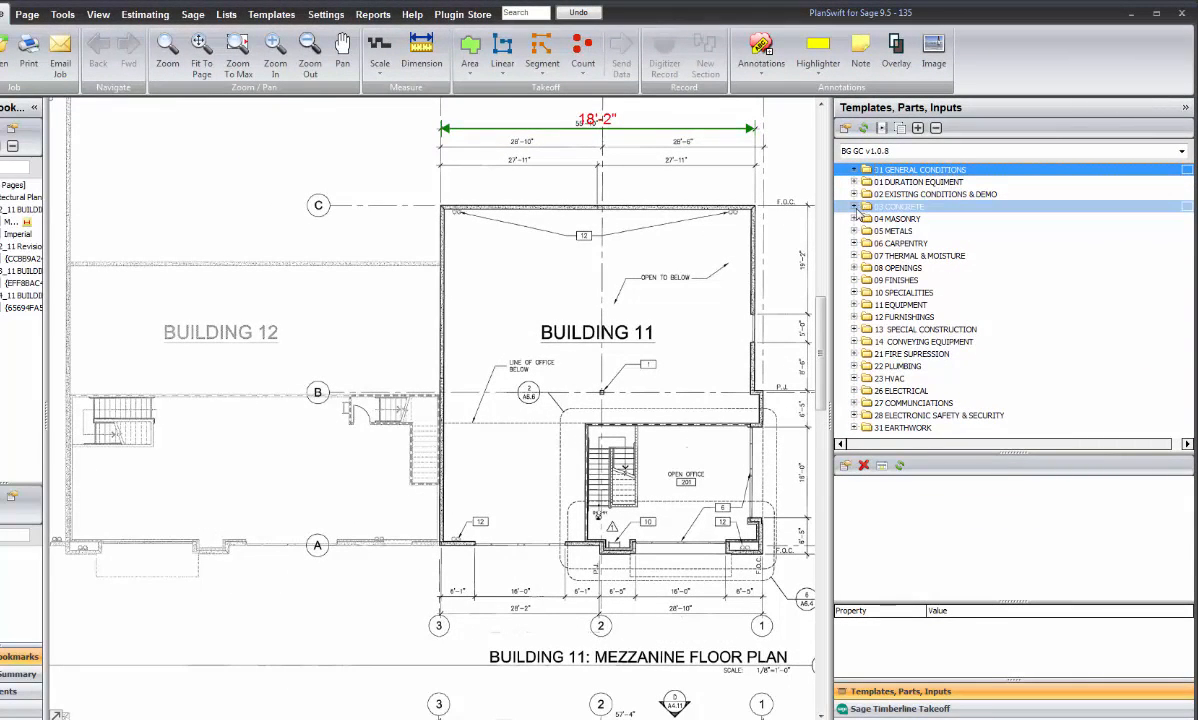
click(854, 207)
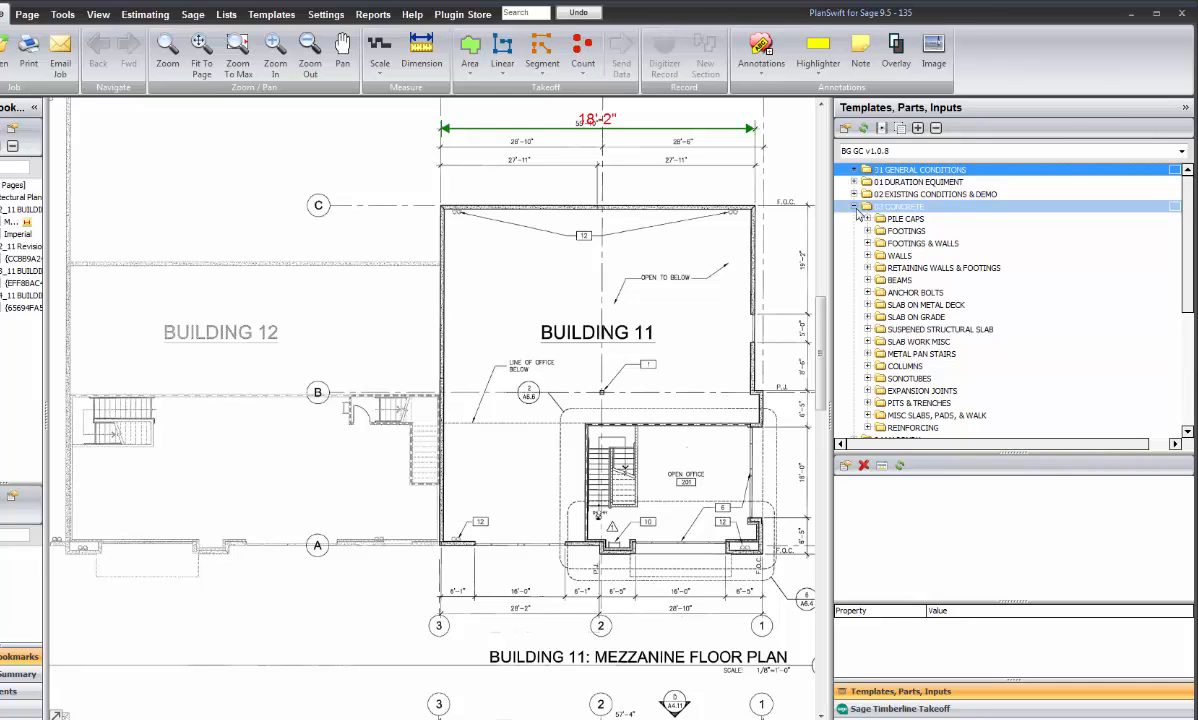
click(867, 231)
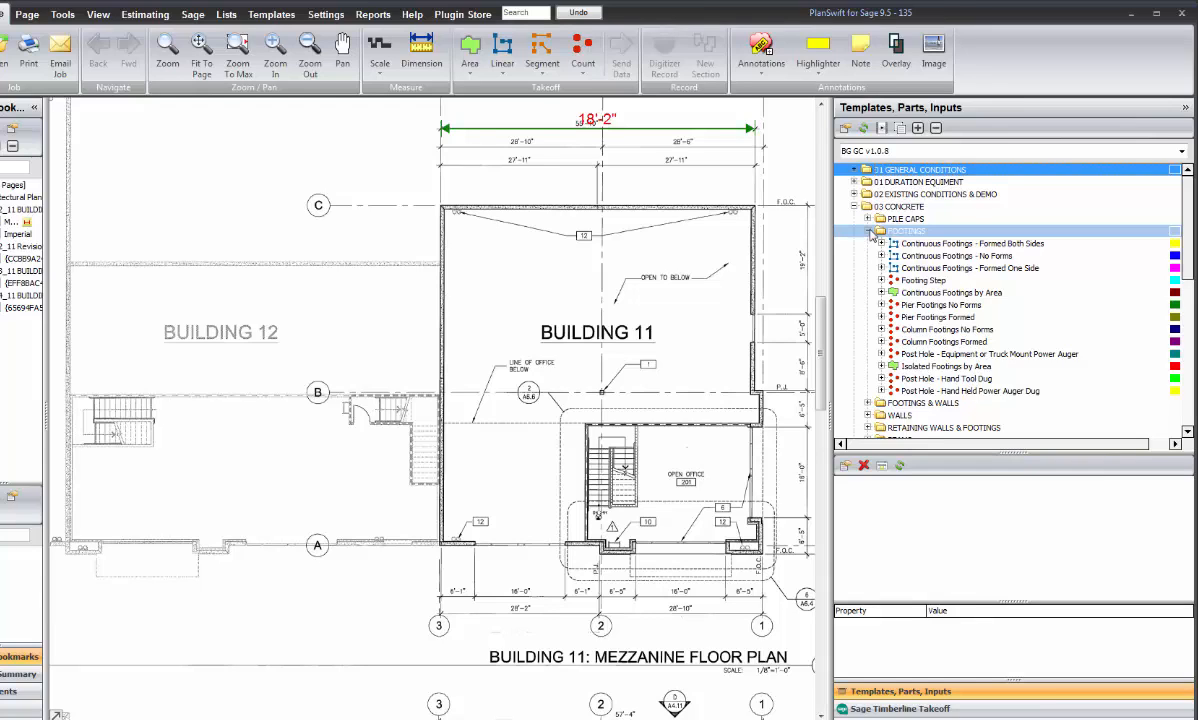
click(869, 231)
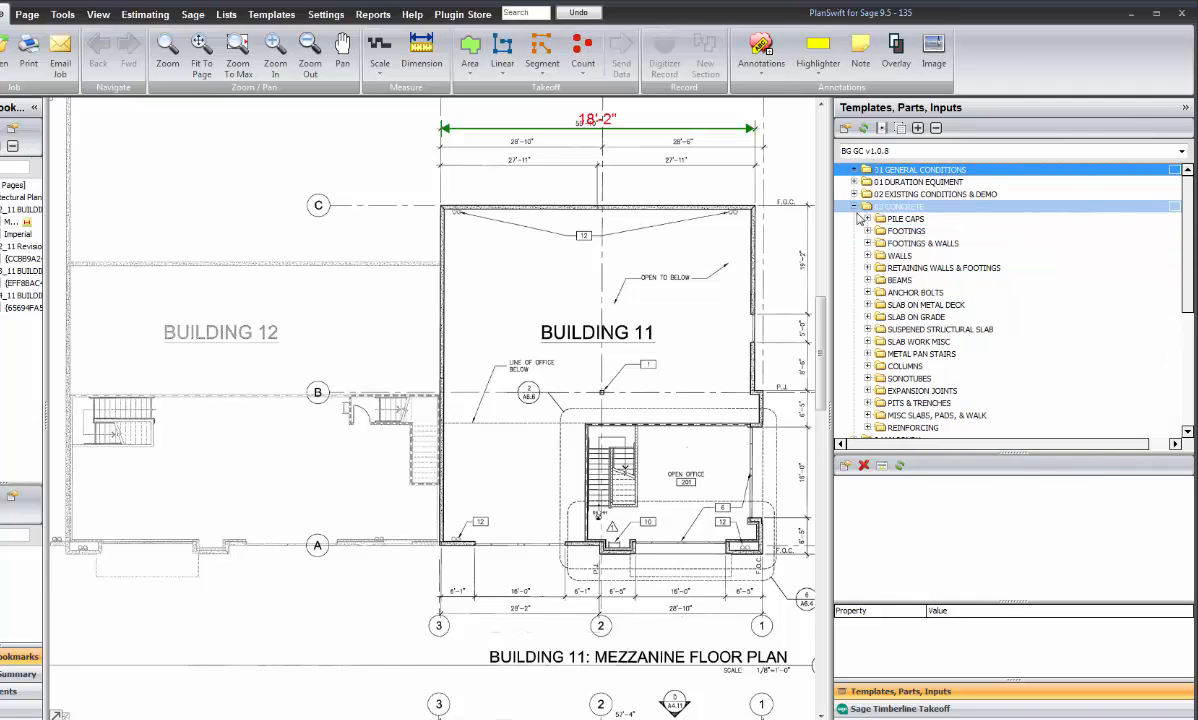
click(855, 206)
Step: Start a takeoff from the Column Footings Formed template under 03 CONCRETE footings and name it Column Footings Formed in Bldg 12
click(855, 206)
click(878, 231)
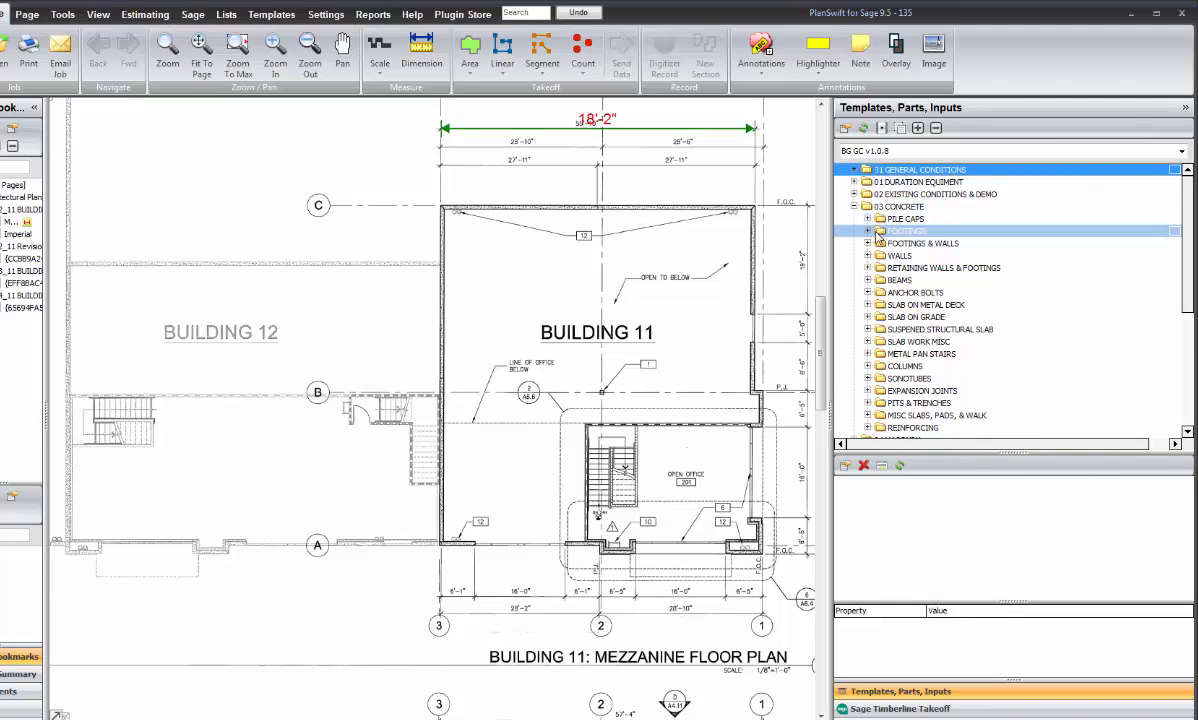
click(868, 231)
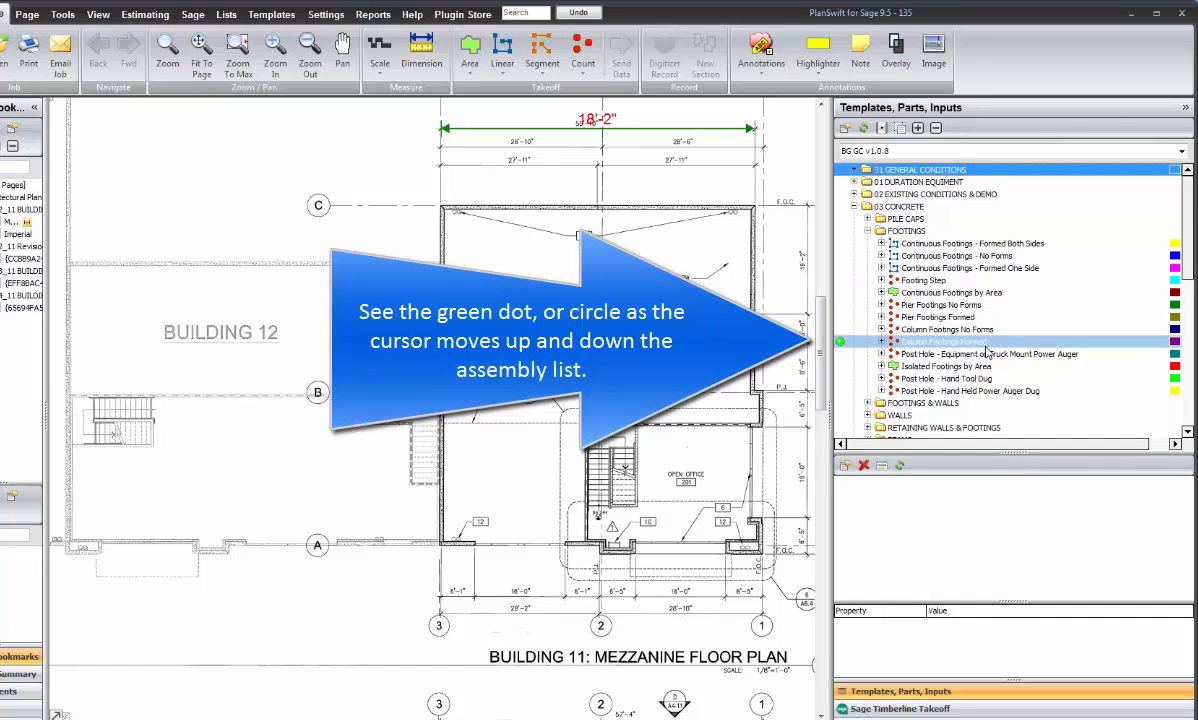
click(840, 343)
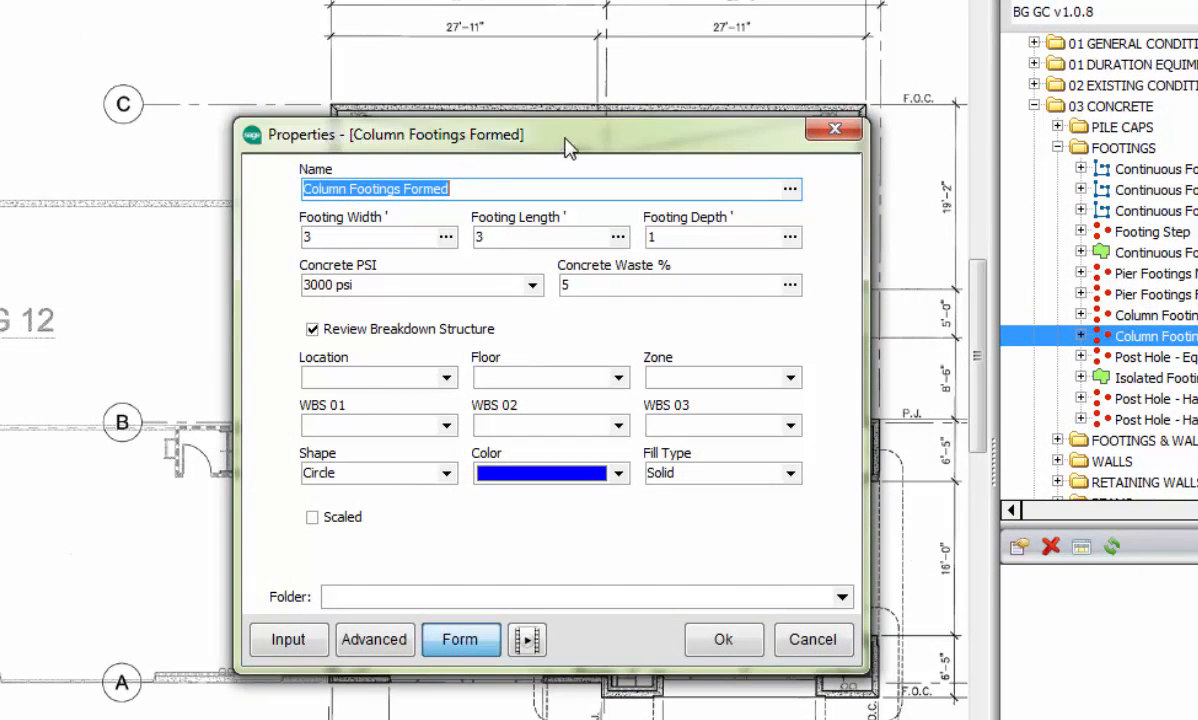
drag(567, 135, 514, 142)
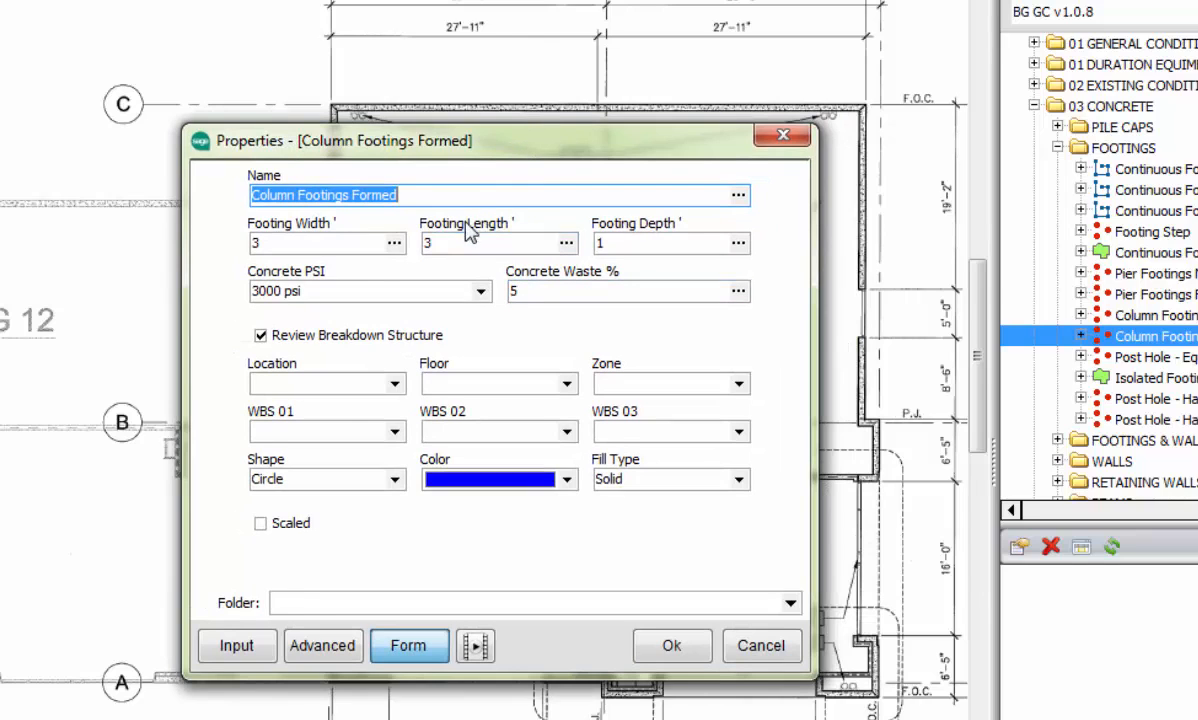
click(451, 196)
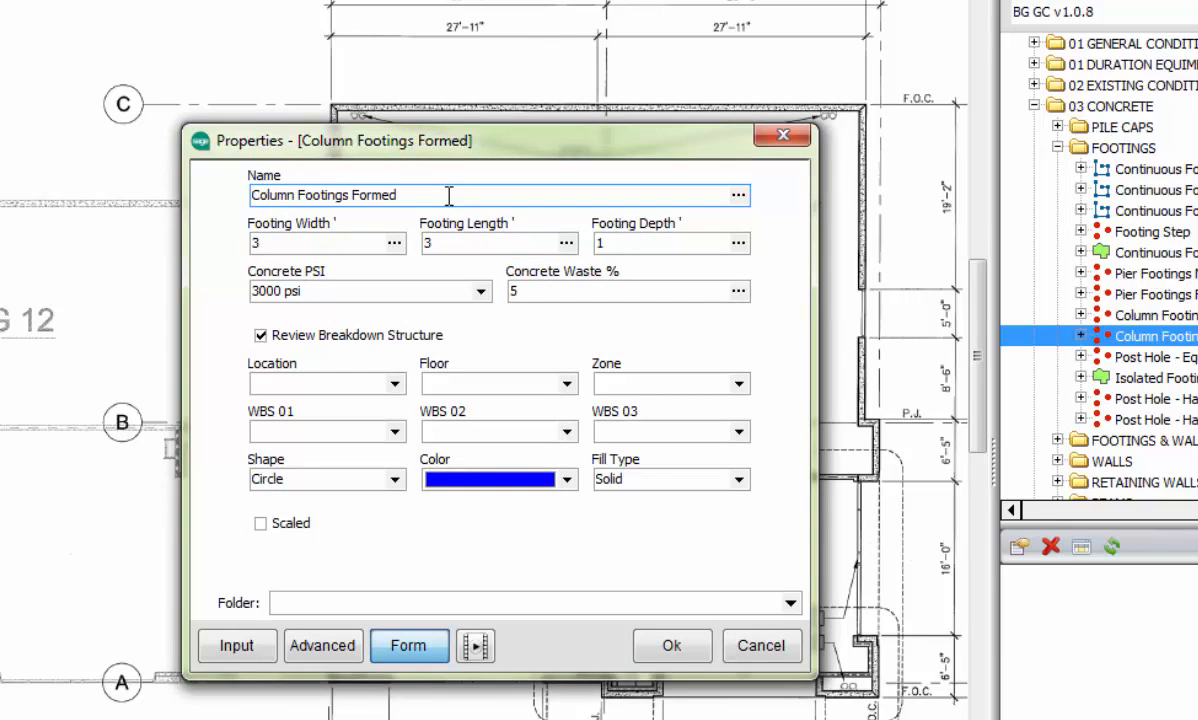
text(in Bldg 12)
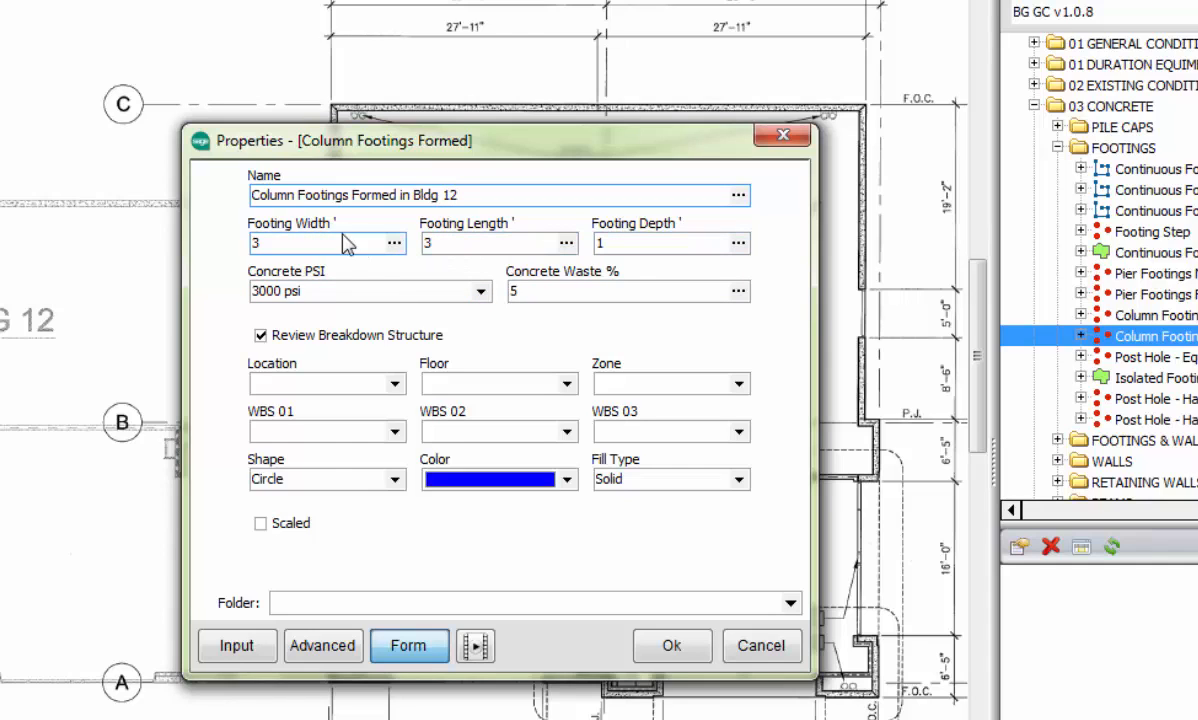
Step: Set the footing length and width to 3.5 feet, the concrete strength to 3500 psi and the concrete waste to 4%
click(483, 241)
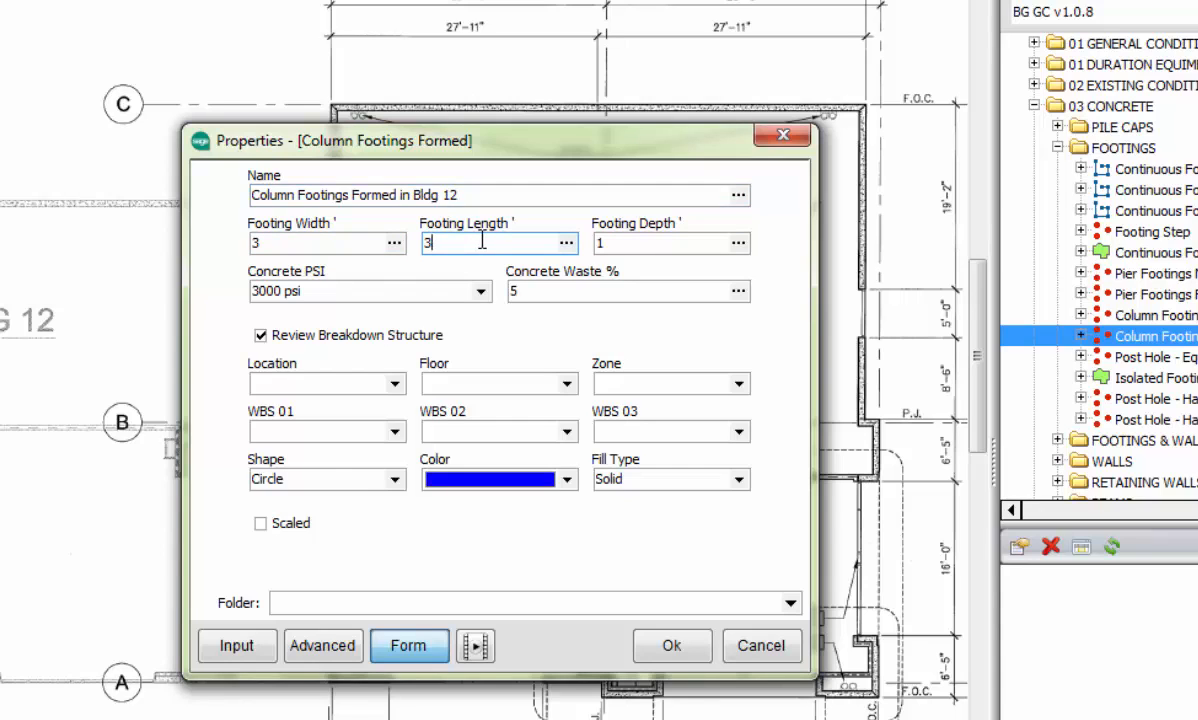
click(337, 243)
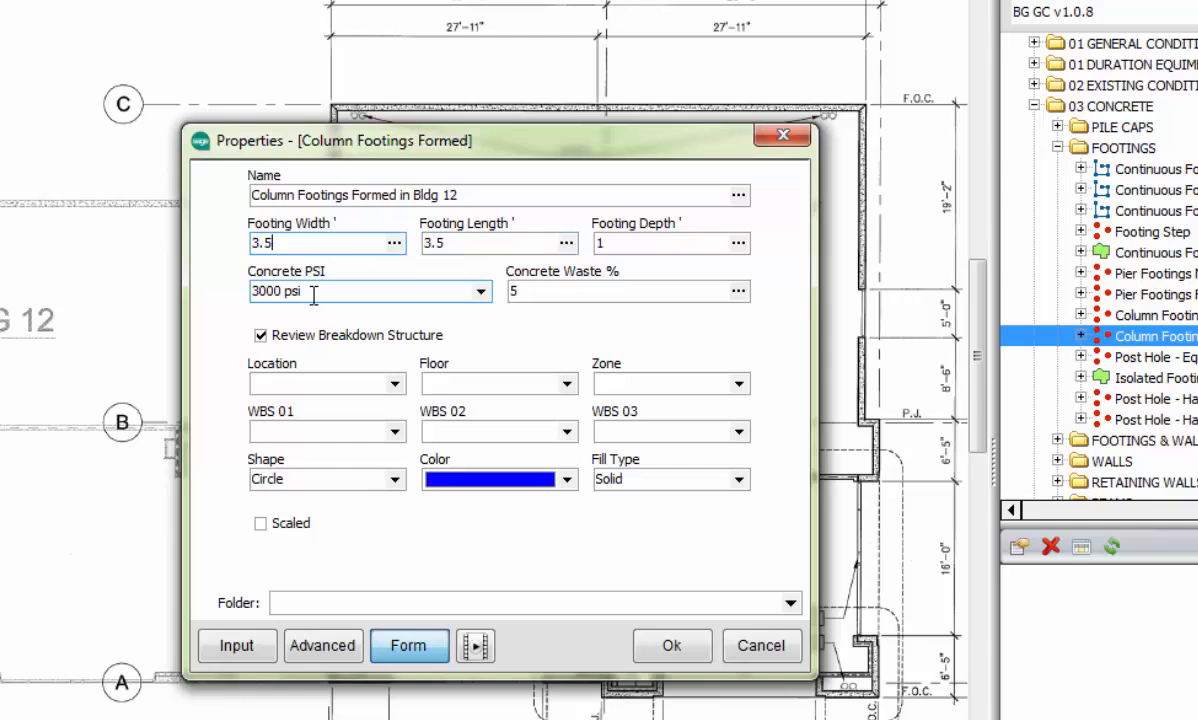
click(460, 287)
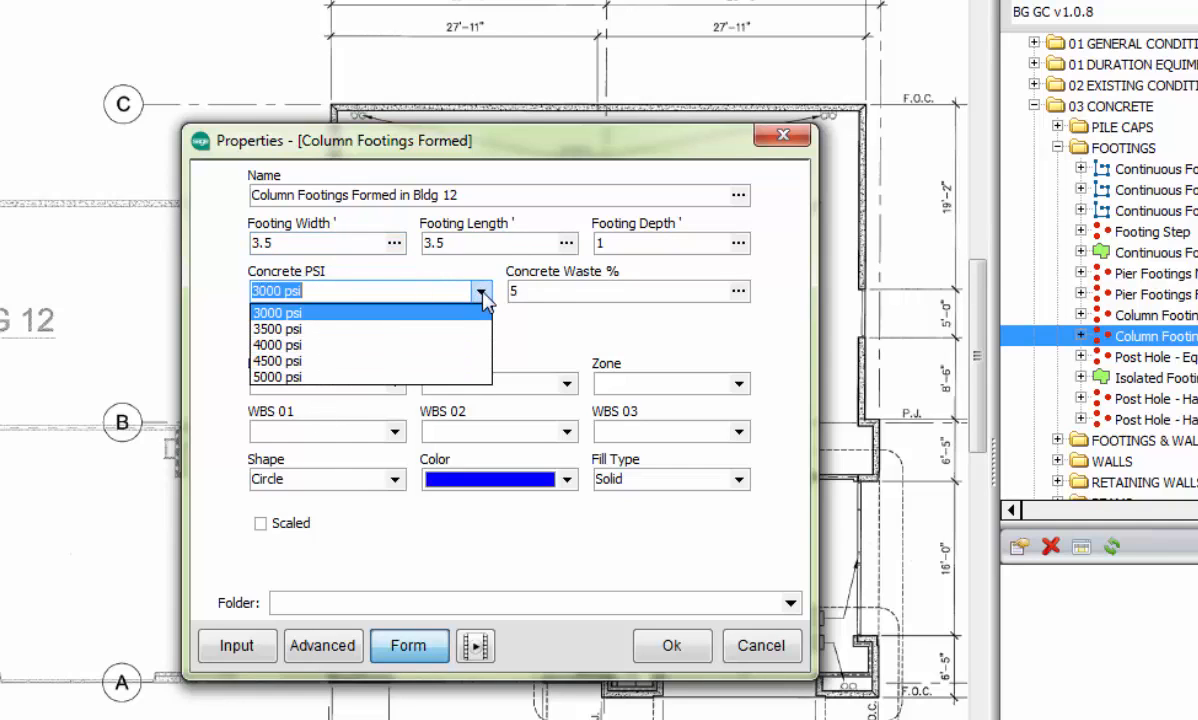
click(288, 328)
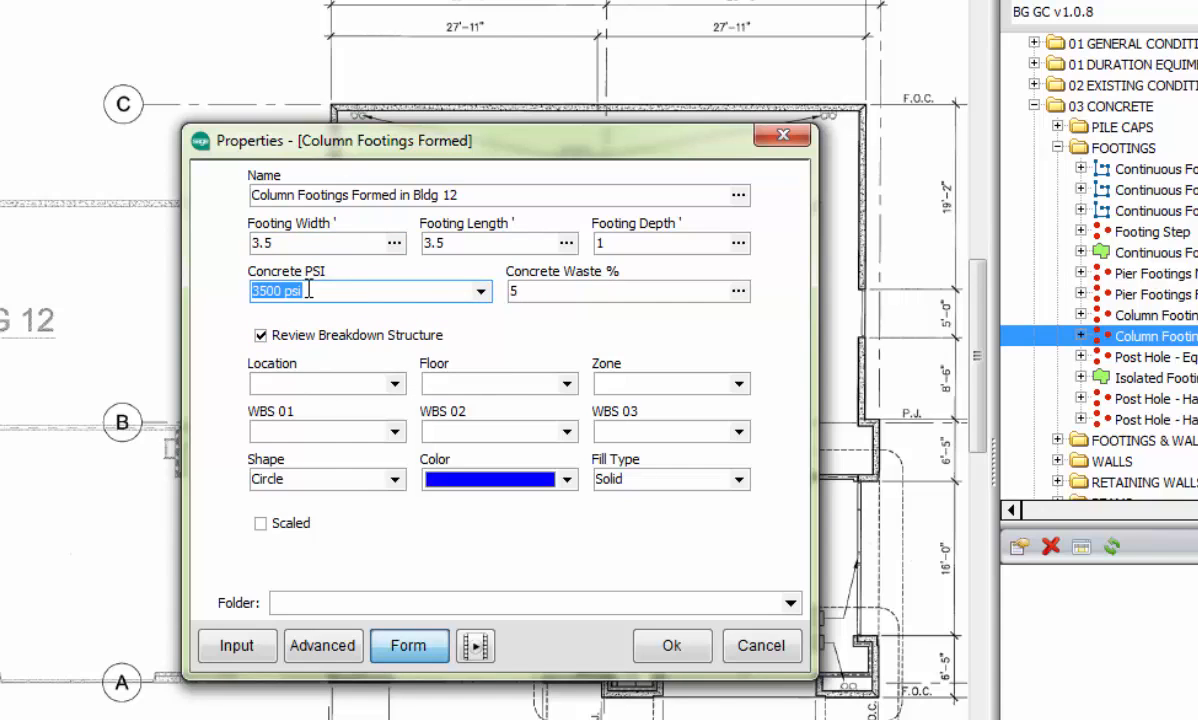
click(512, 290)
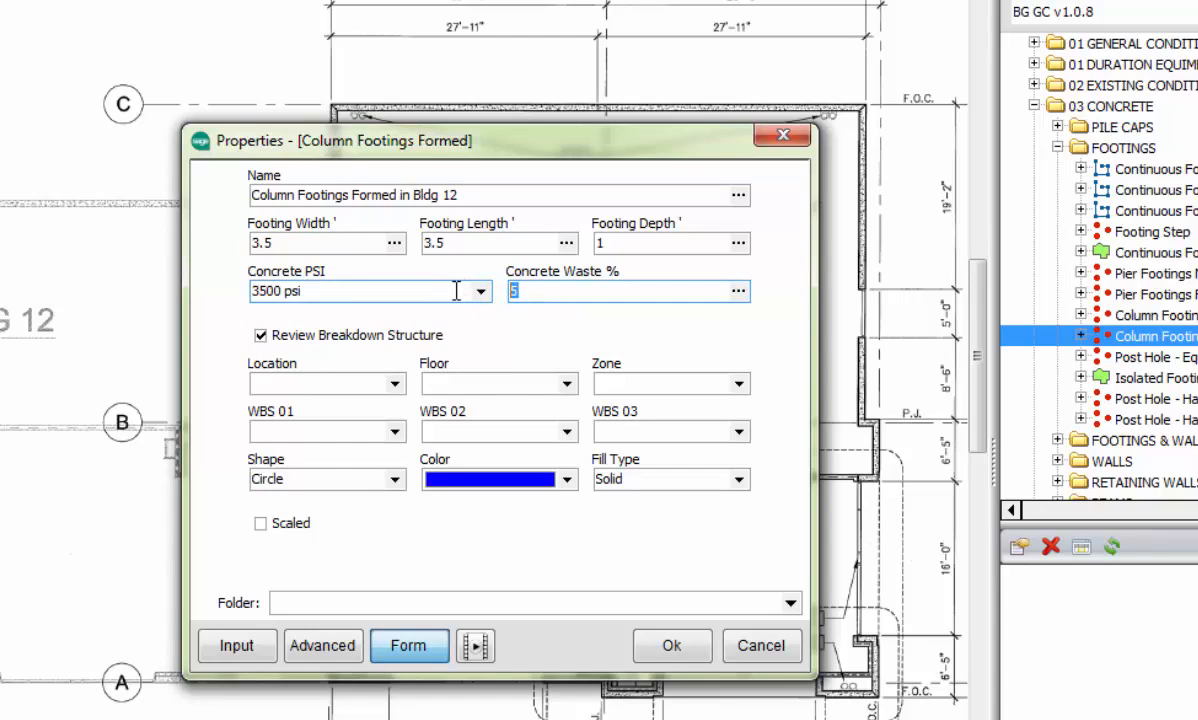
text(4)
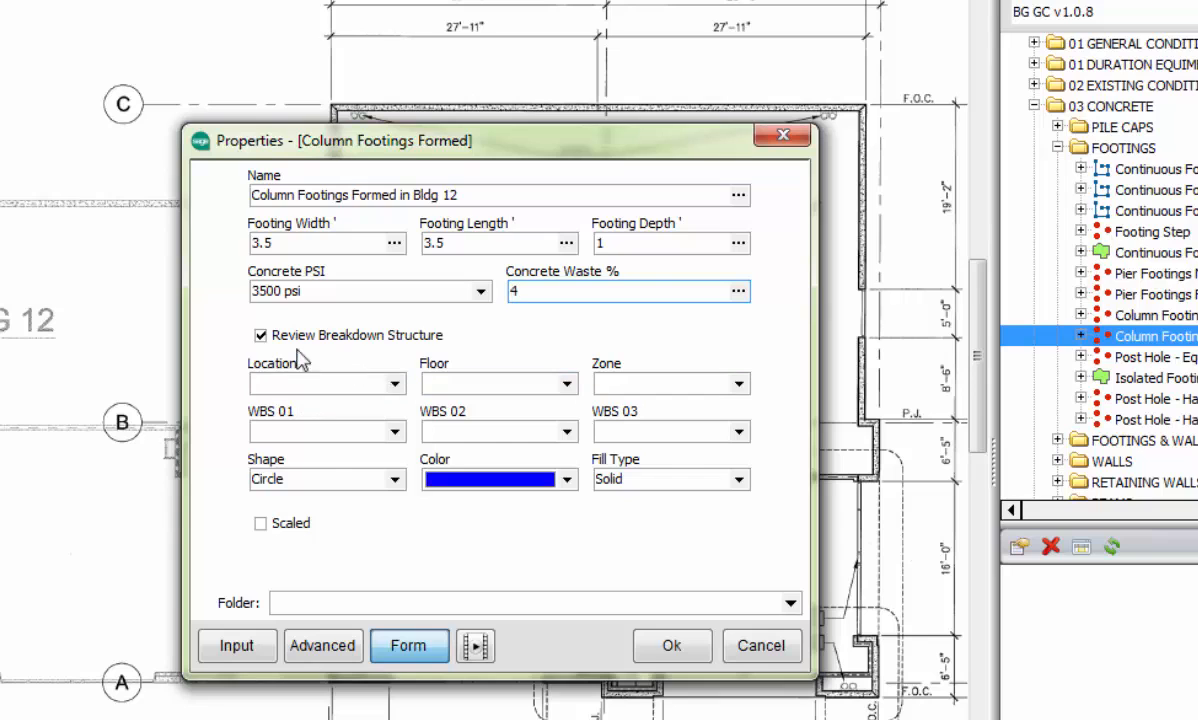
Step: Turn the Review Breakdown Structure option off and back on
click(262, 339)
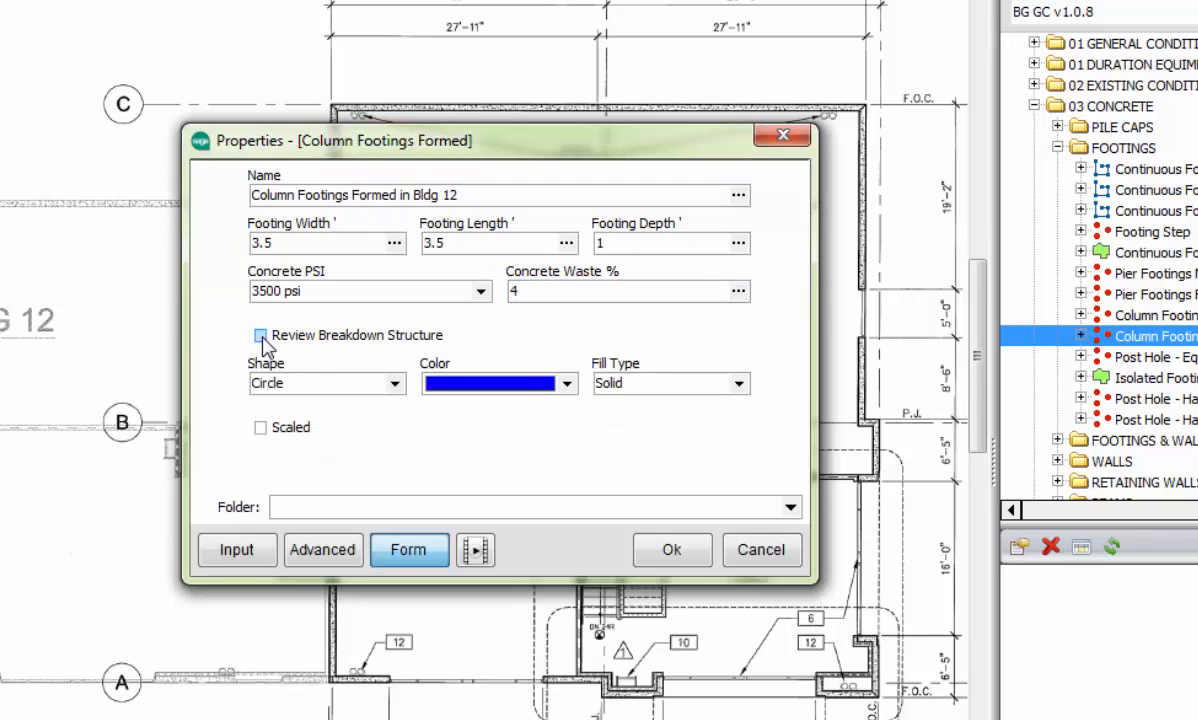
click(261, 337)
click(261, 337)
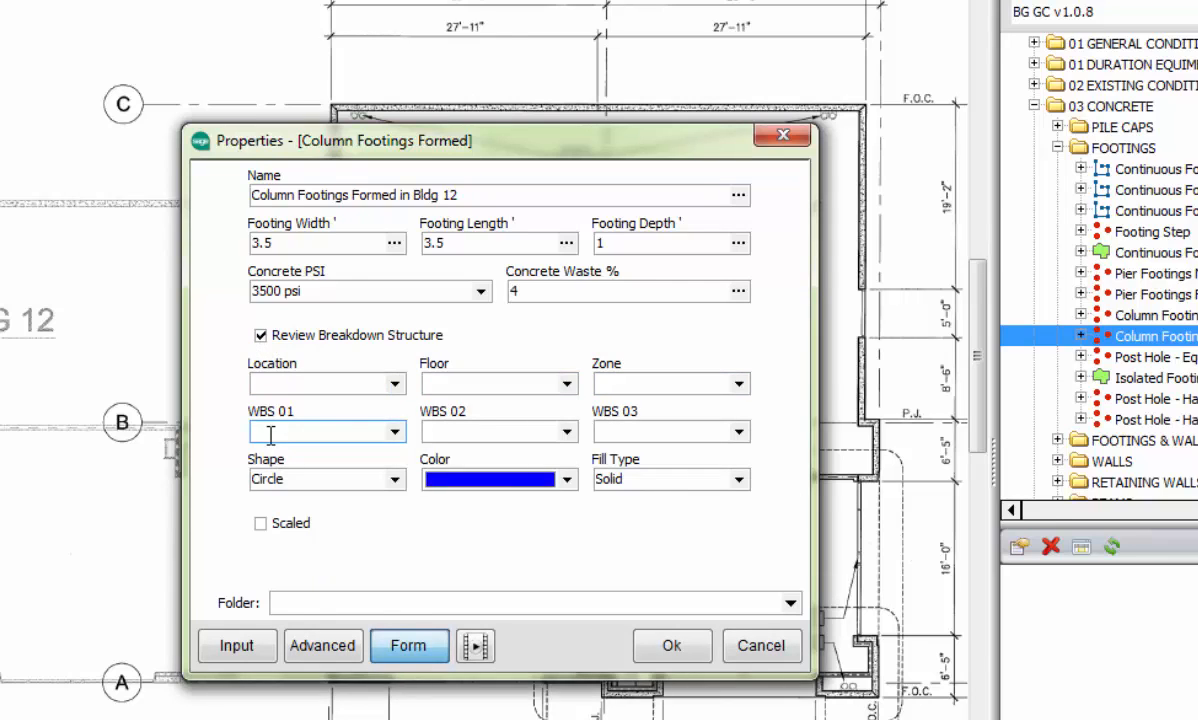
Step: Set the column footing marker to a red square and accept the takeoff properties
click(394, 481)
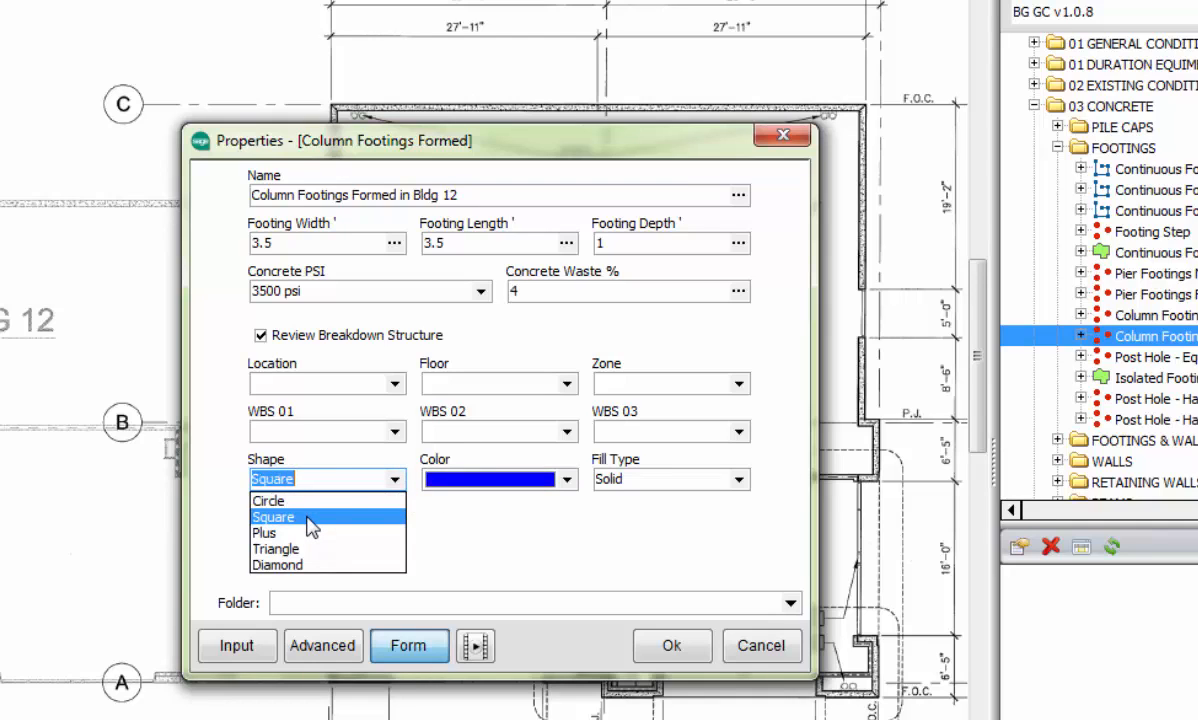
click(308, 524)
click(568, 479)
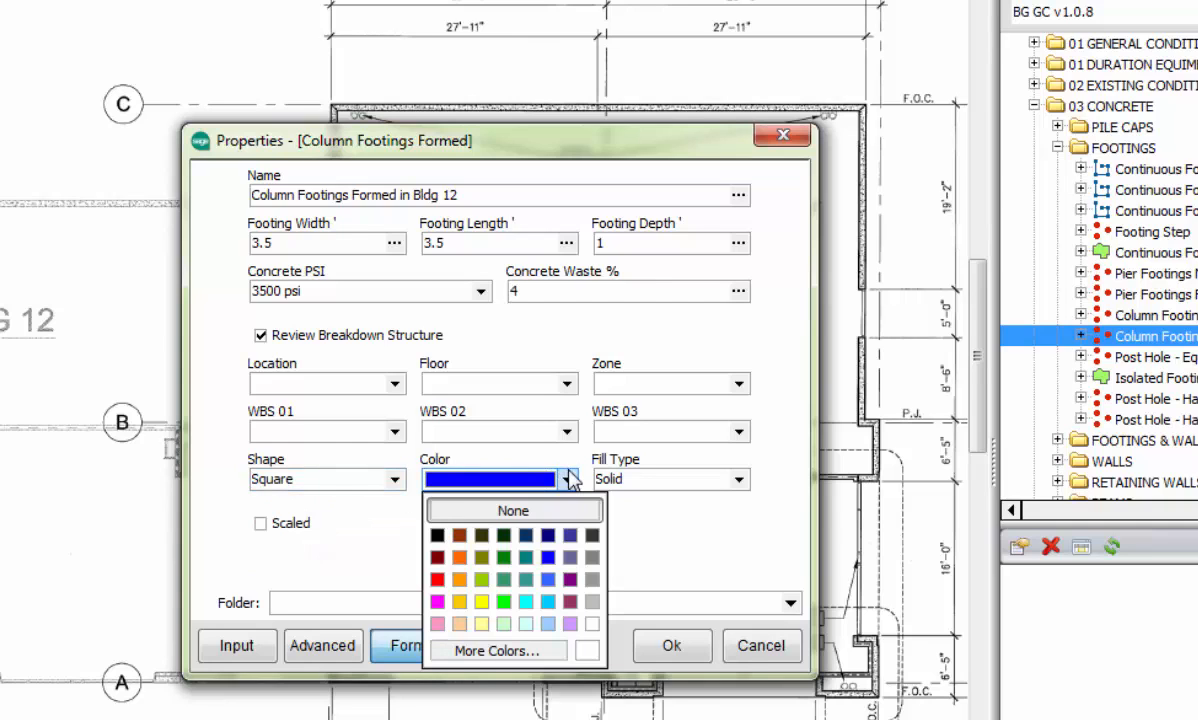
click(458, 560)
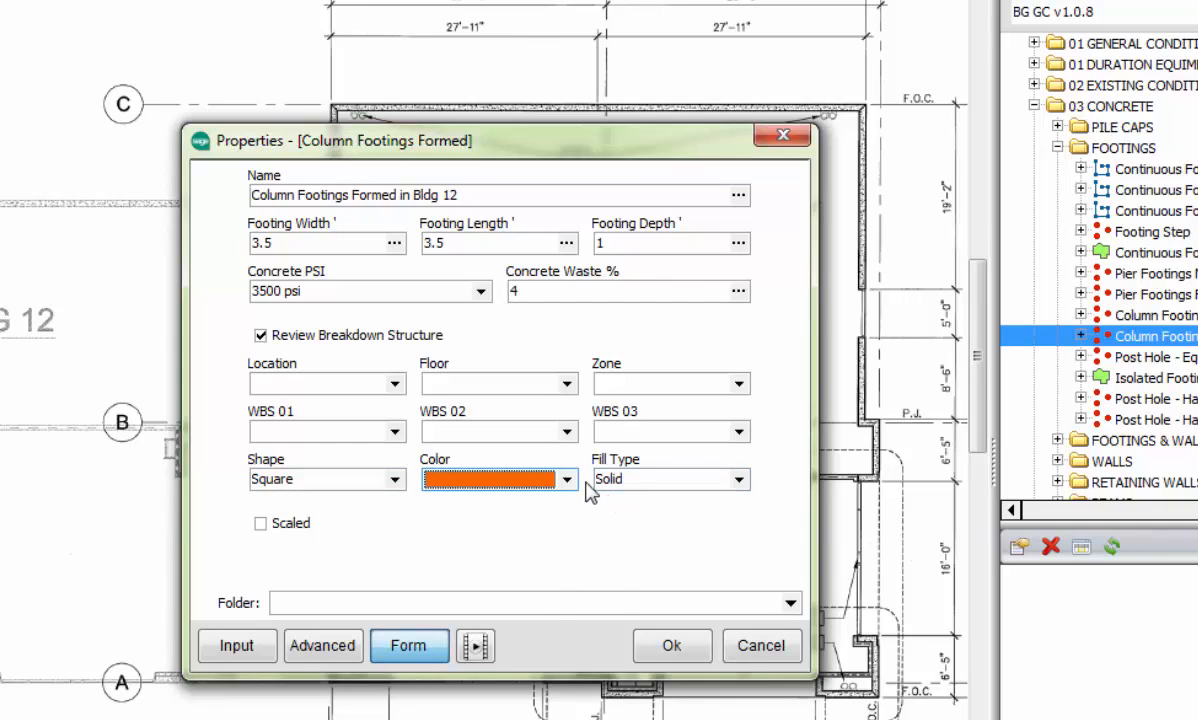
click(548, 479)
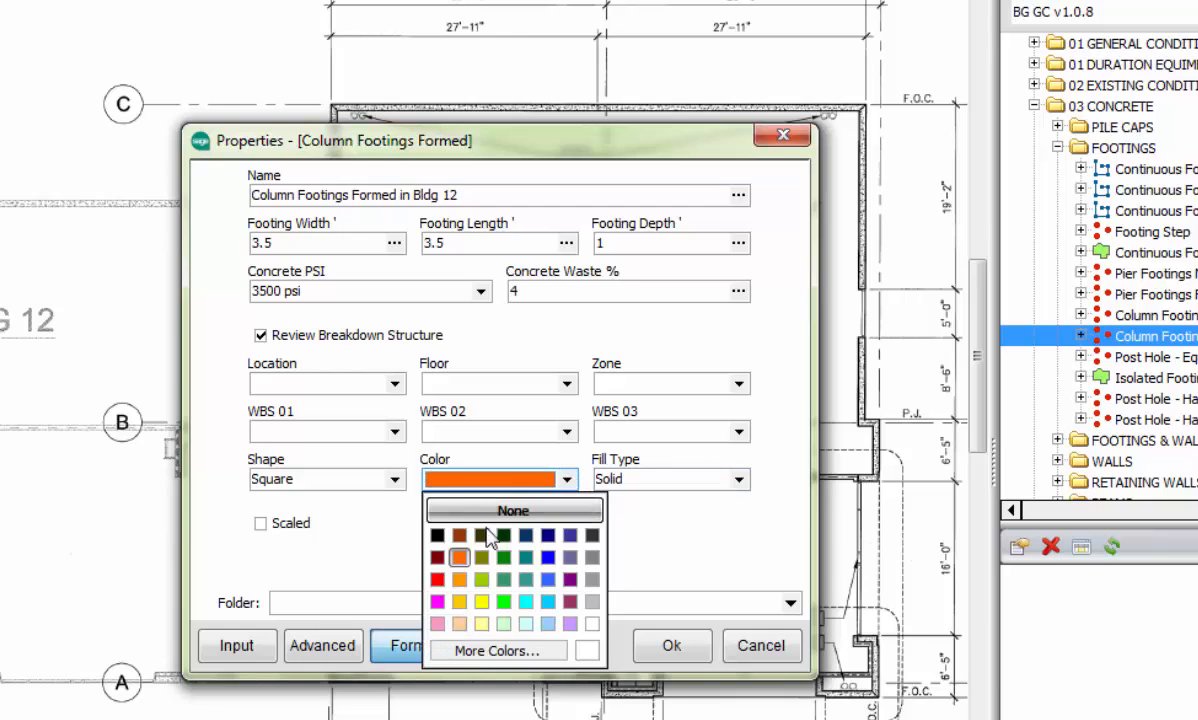
click(437, 579)
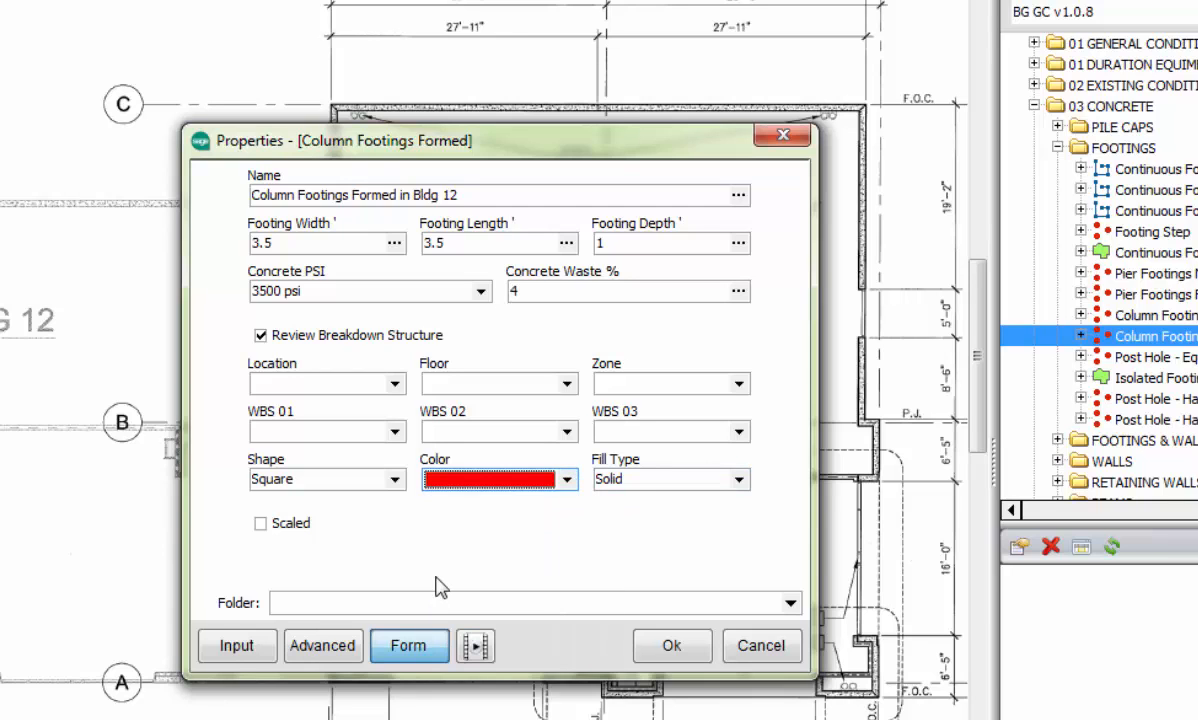
click(671, 647)
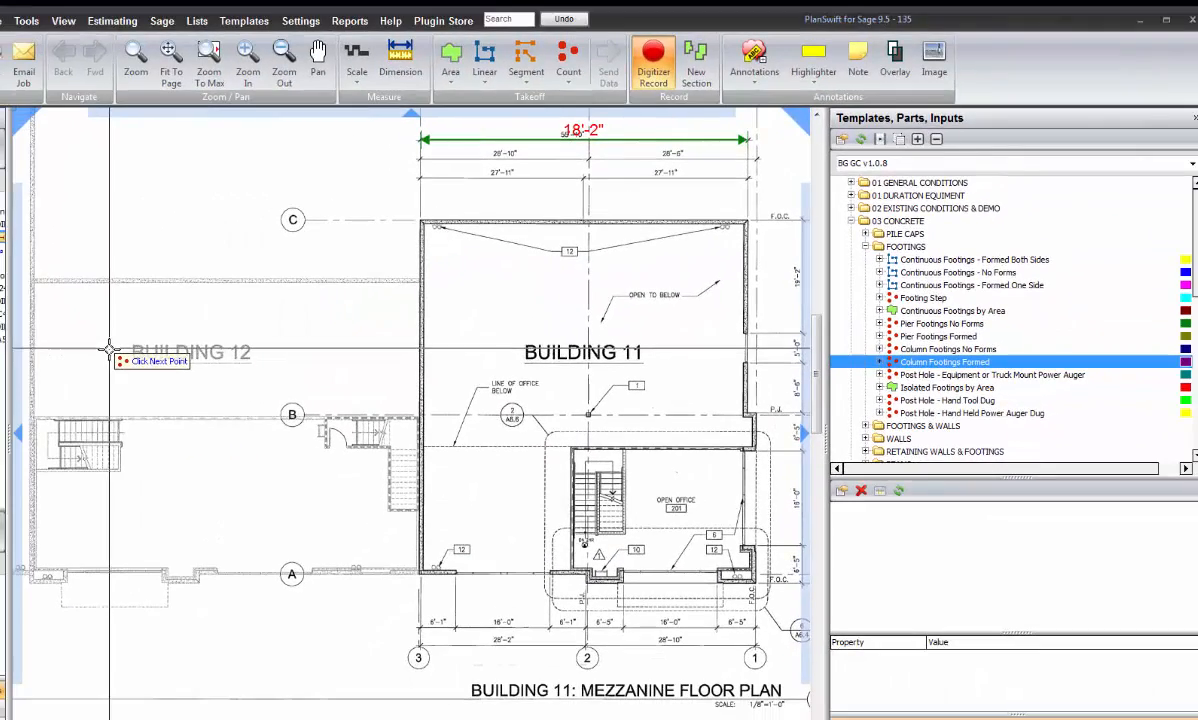
Step: Place three column footings in a horizontal row across Building 12 and end the count
click(108, 351)
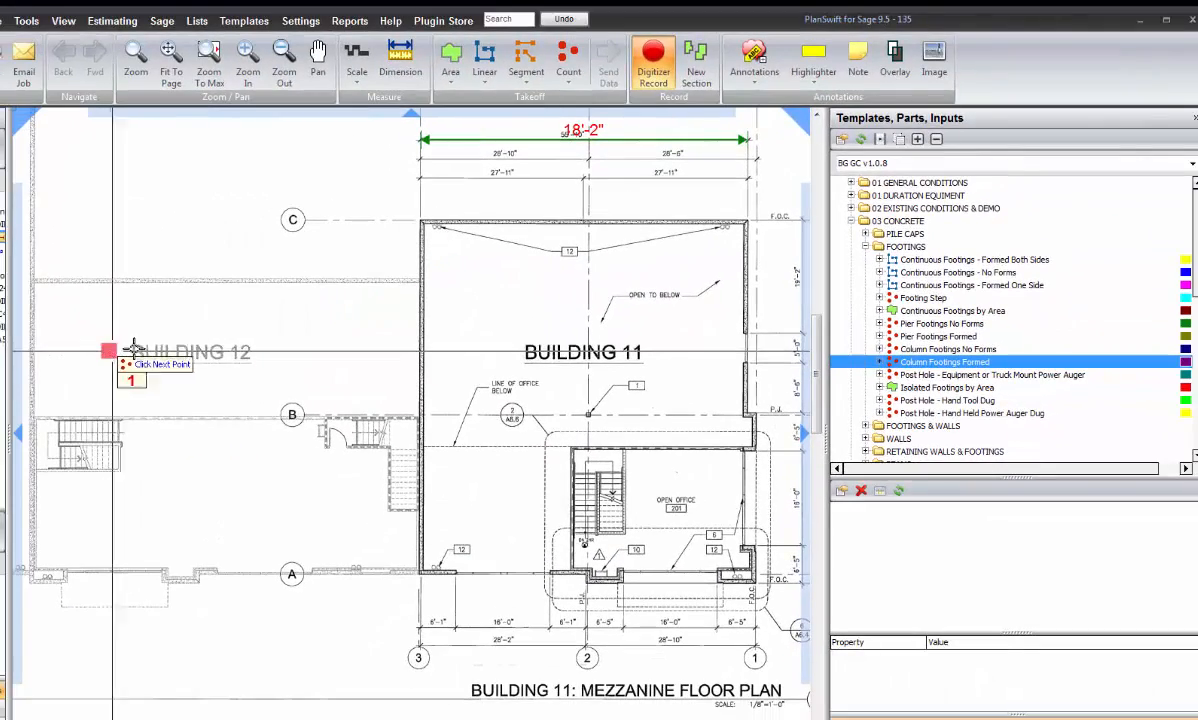
click(205, 351)
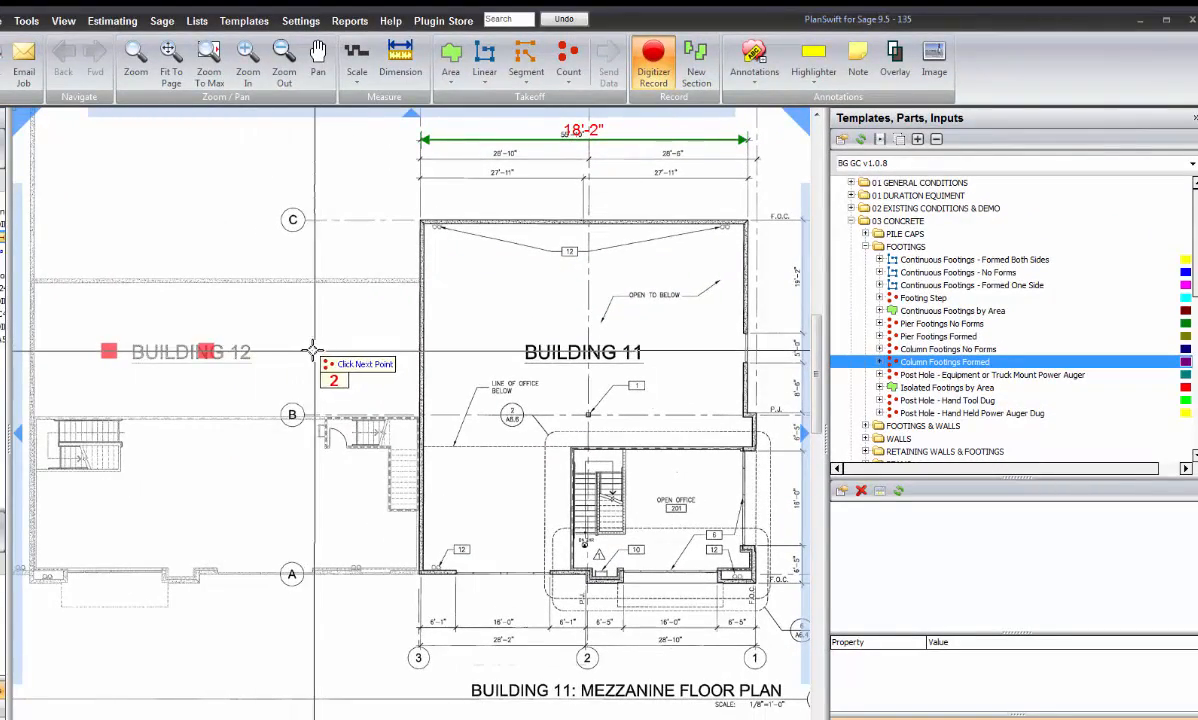
click(306, 352)
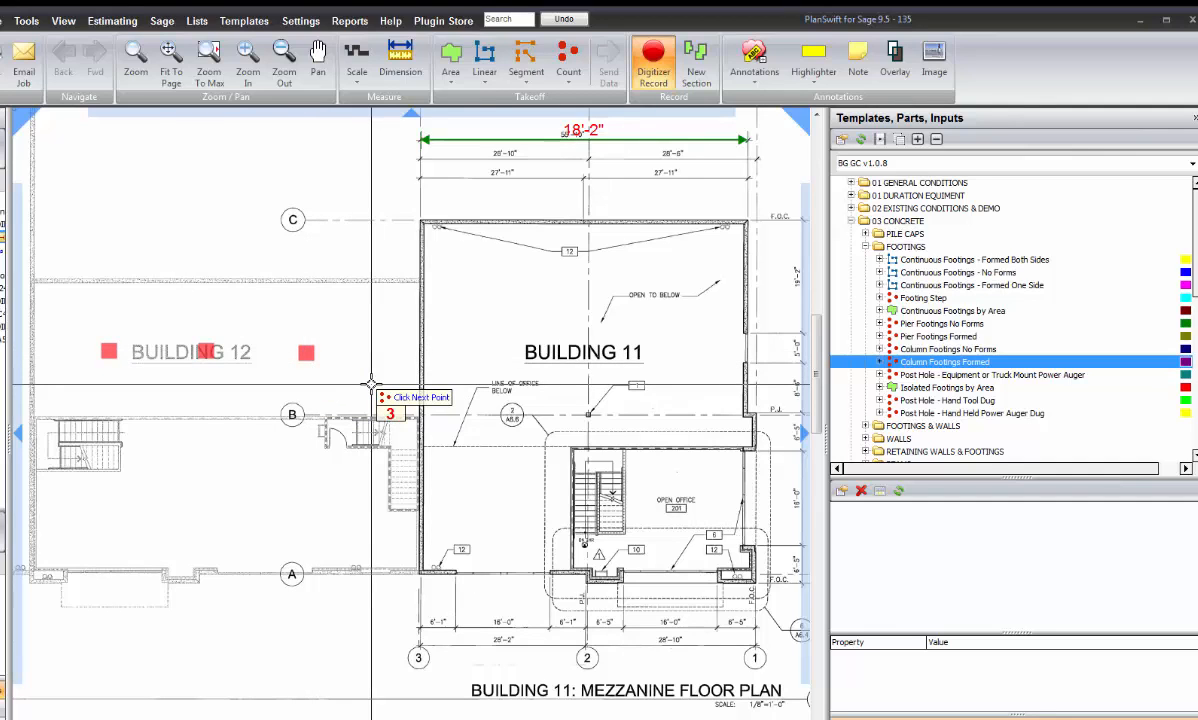
key(Escape)
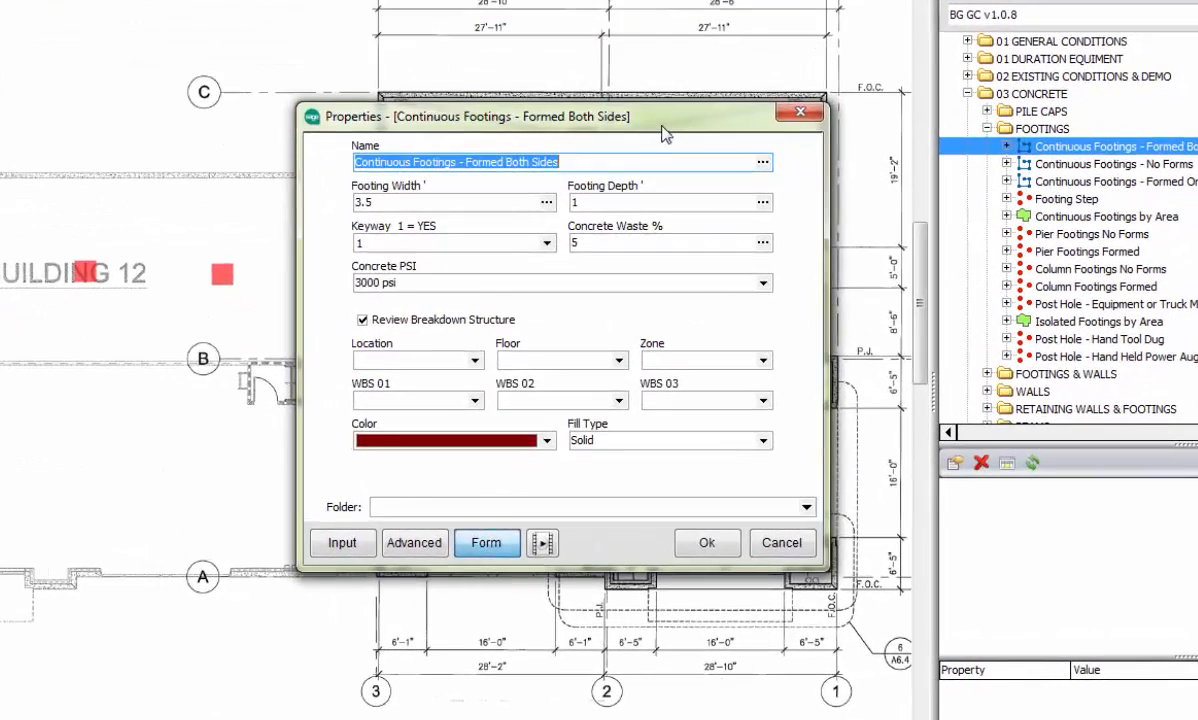
Step: Set the continuous footing width to 3 feet, the keyway to 1, the concrete waste to 4% and the concrete strength to 3500 psi
drag(636, 232, 564, 222)
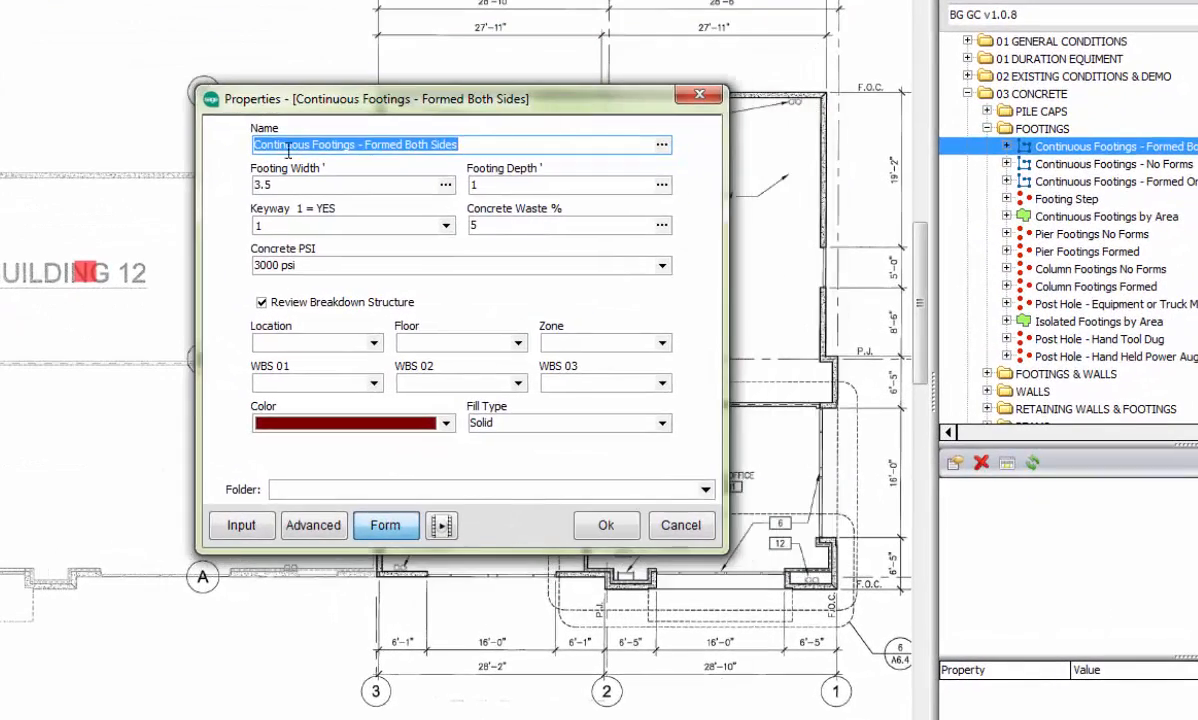
drag(290, 185, 235, 186)
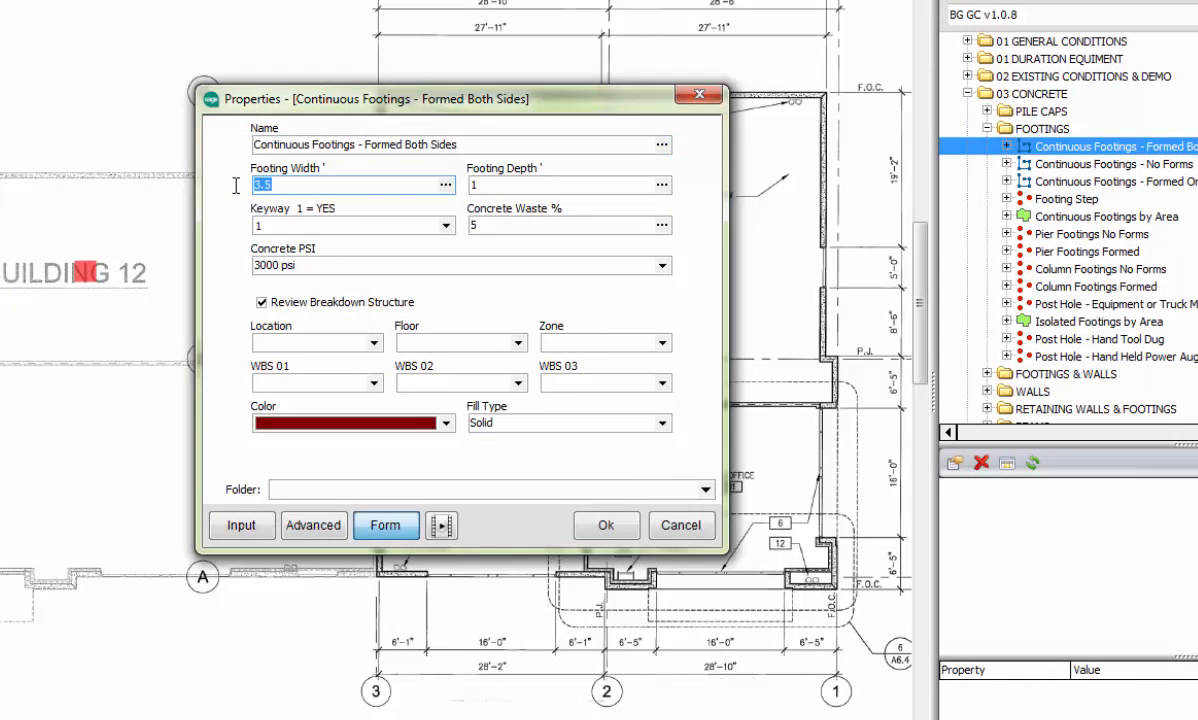
text(3)
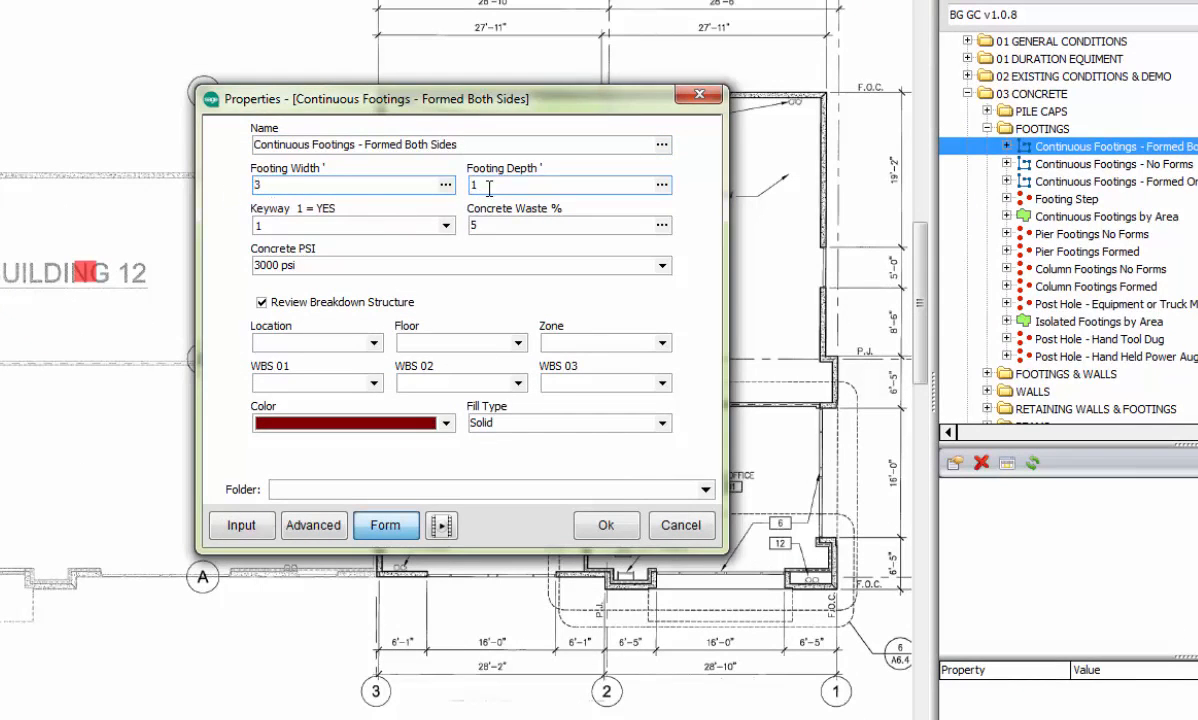
click(446, 226)
click(322, 238)
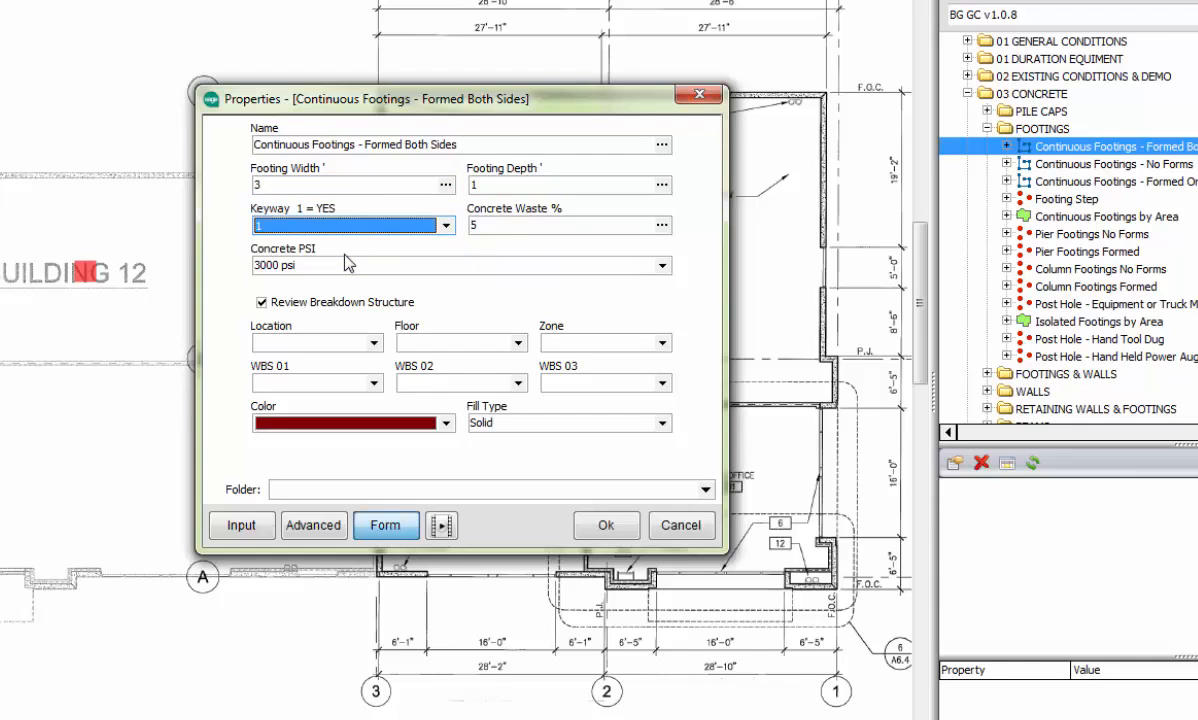
key(Tab)
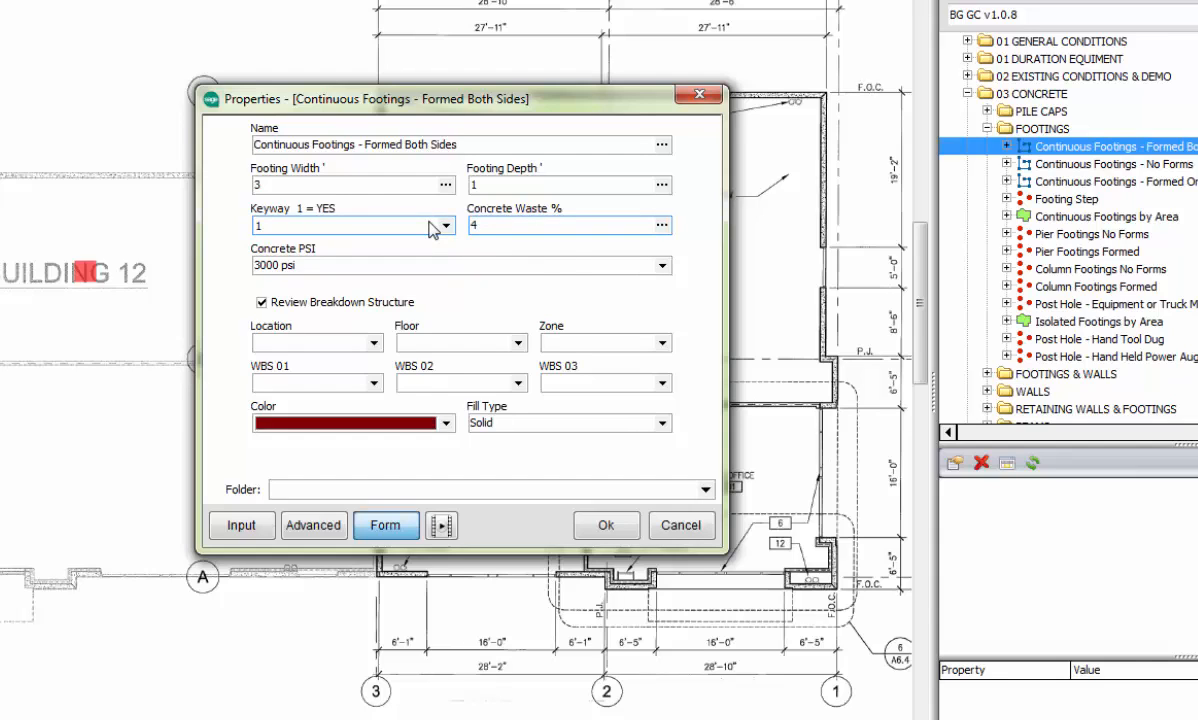
click(620, 264)
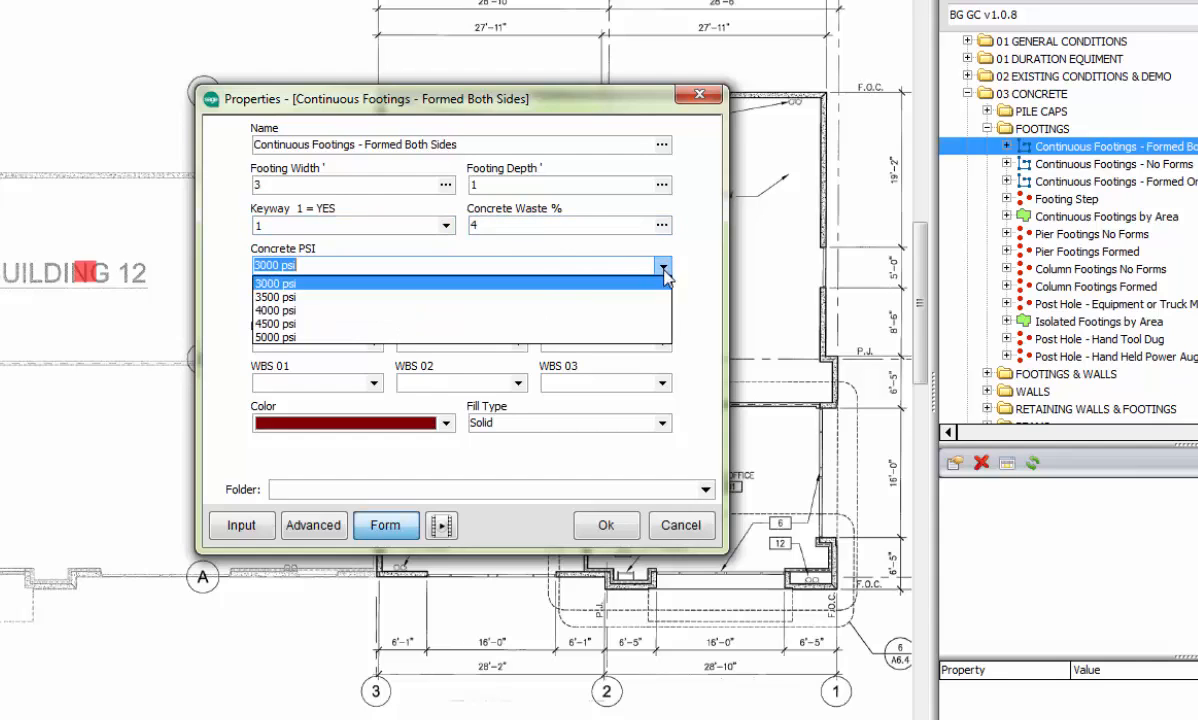
click(297, 298)
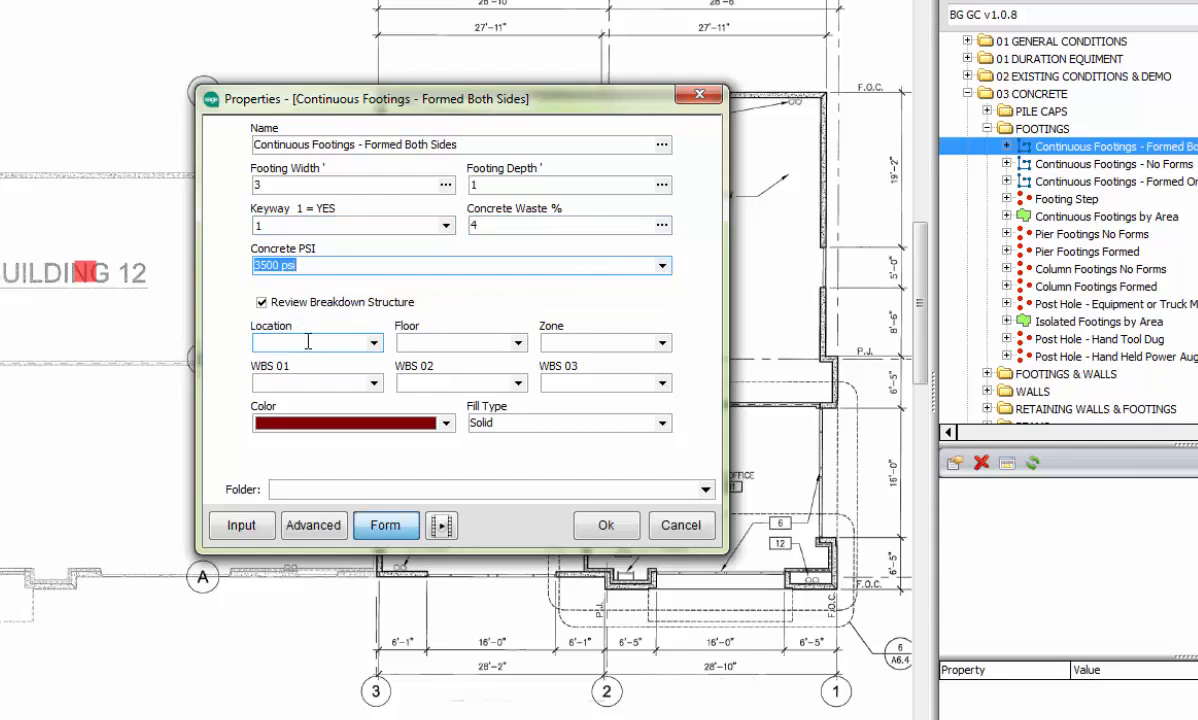
Step: Set the continuous footing color to pink and accept the takeoff properties
click(446, 423)
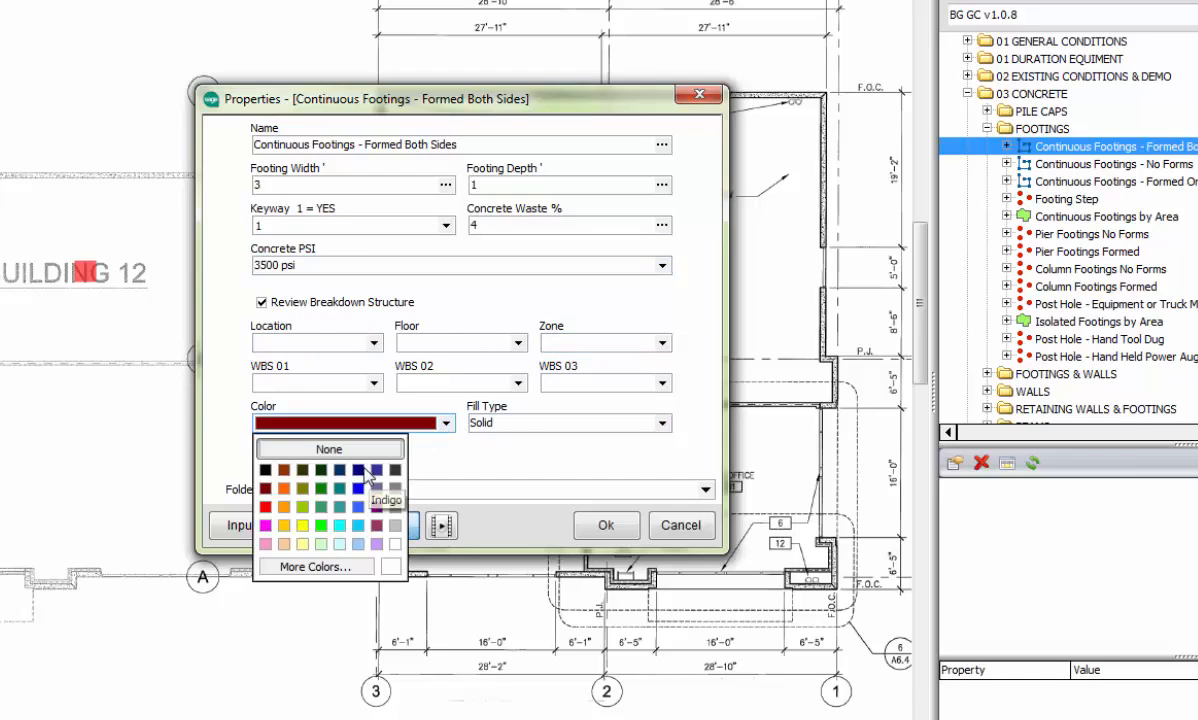
click(265, 525)
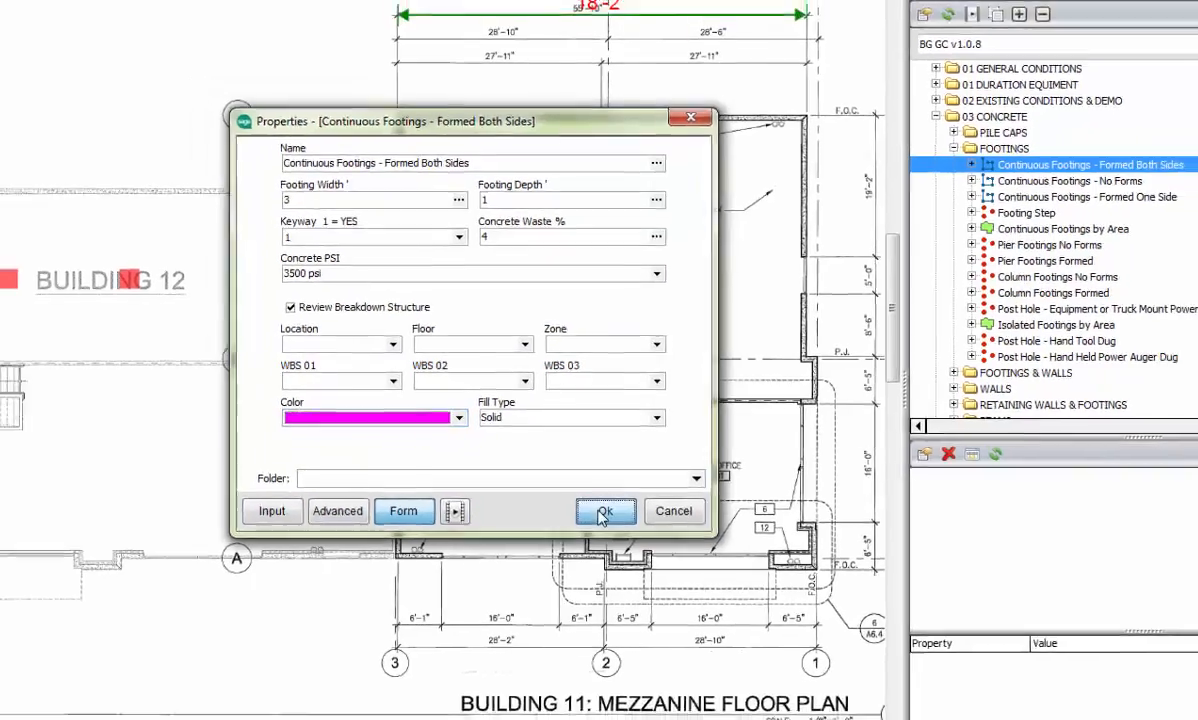
click(604, 525)
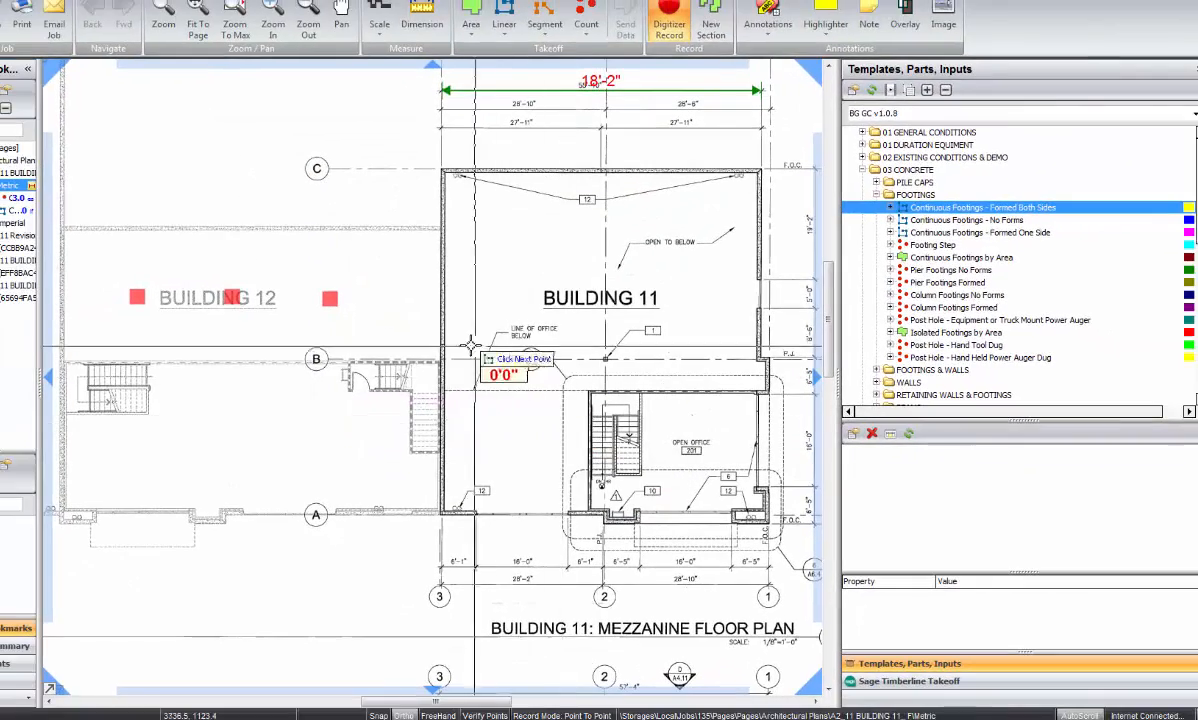
Step: Trace the continuous footing along the north wall, west wall and grid line B of Building 12, about 21'-6" by 7'-6", and end the takeoff
click(441, 230)
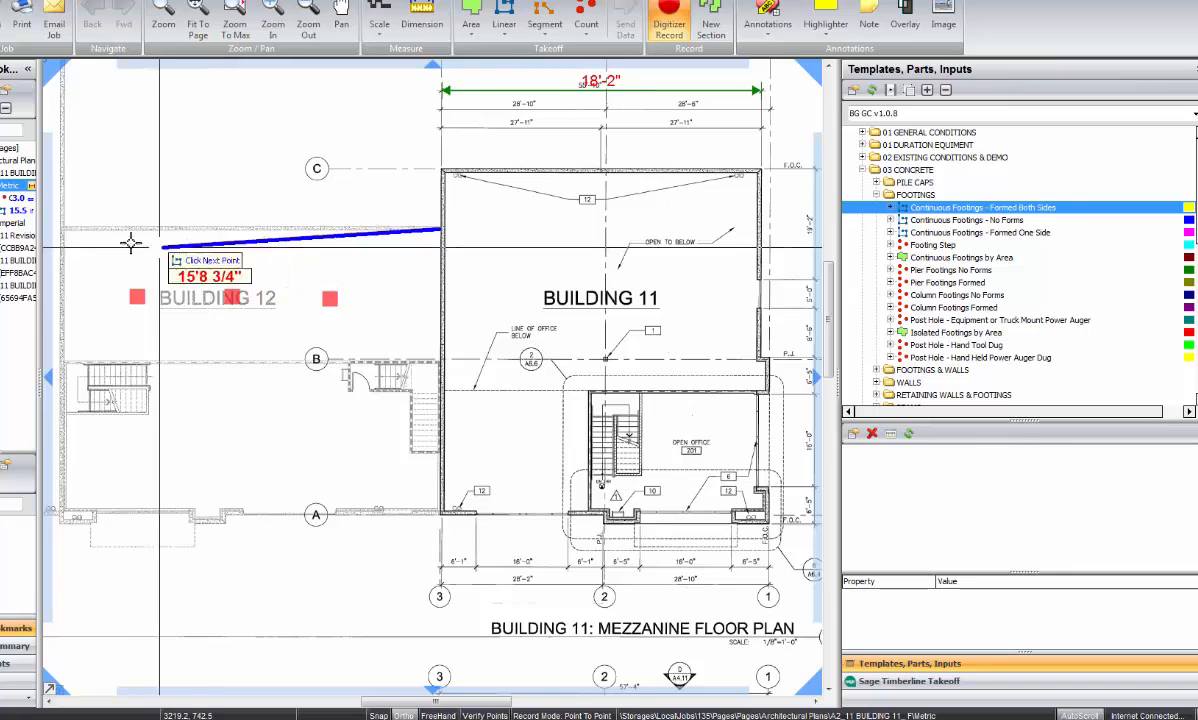
click(62, 238)
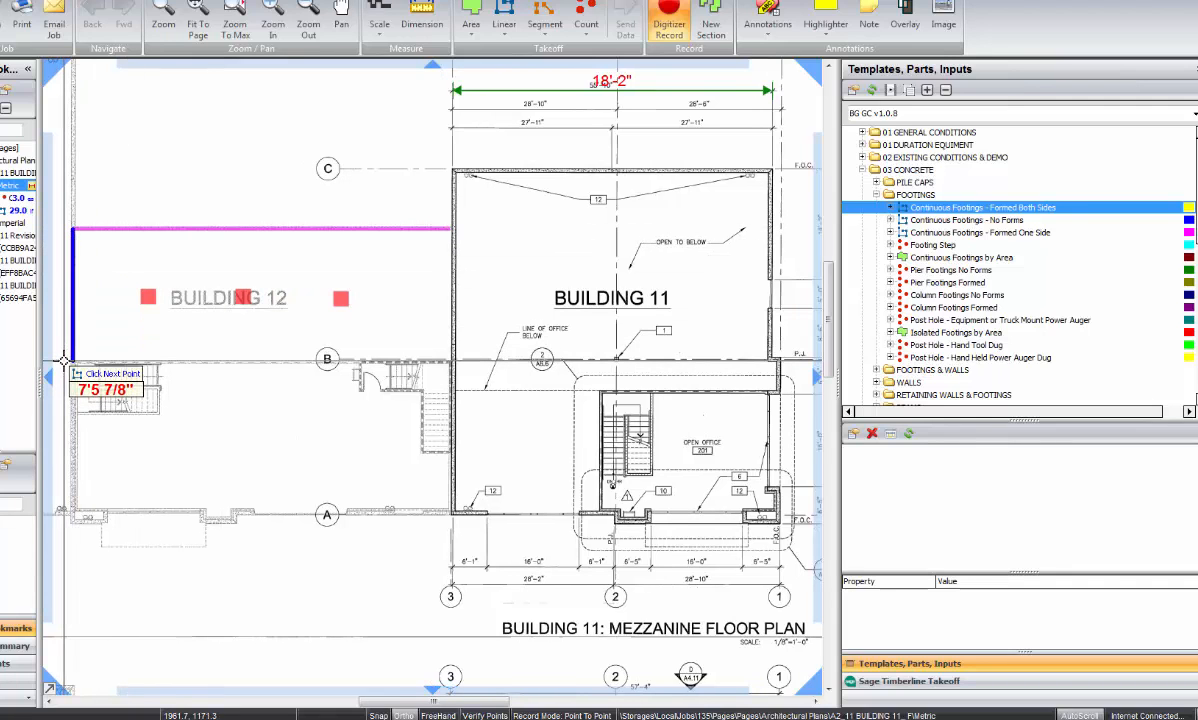
click(63, 362)
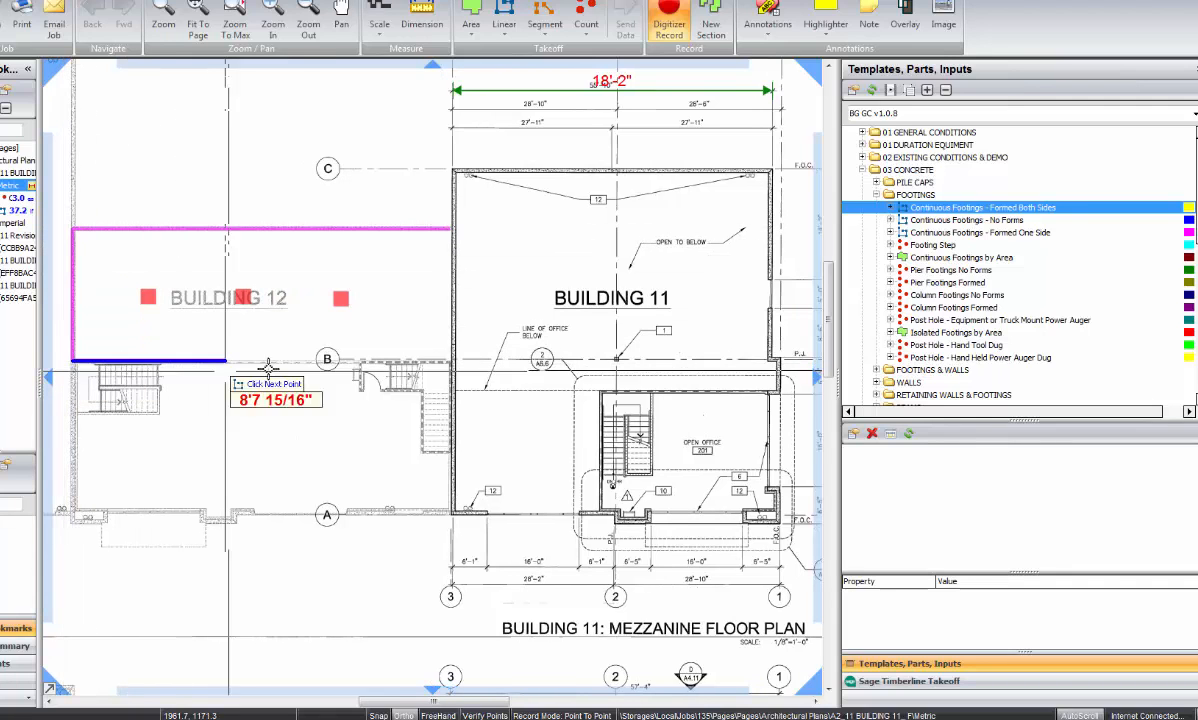
double_click(450, 366)
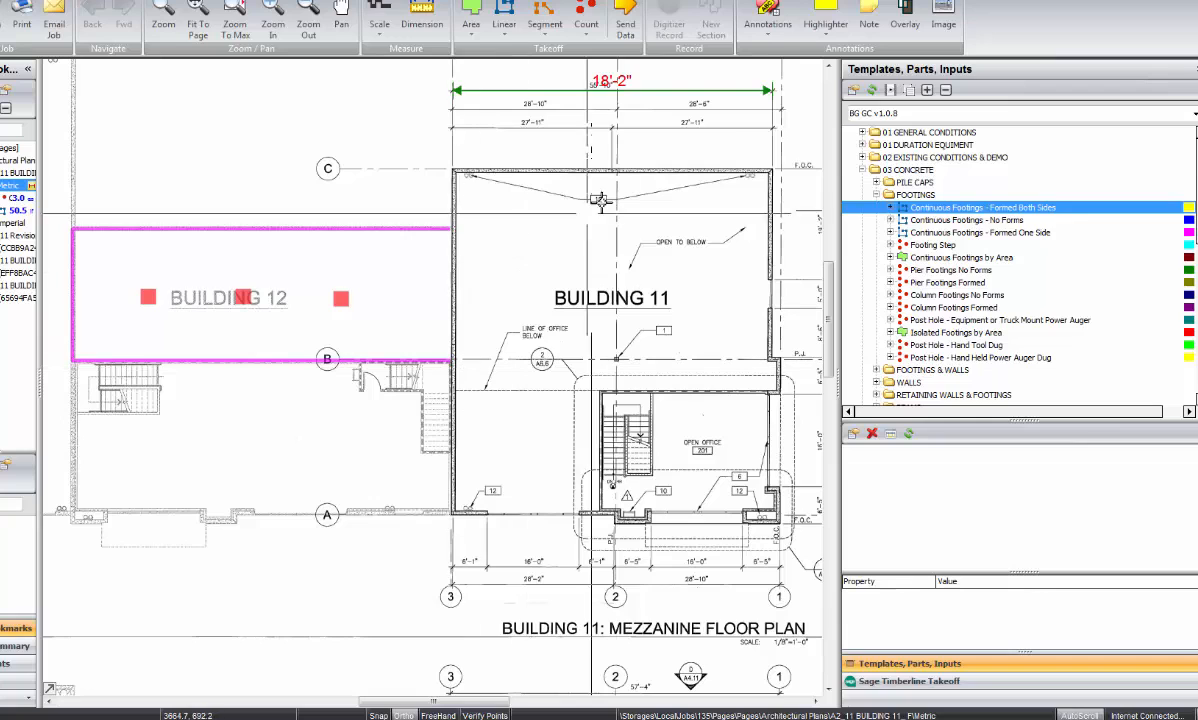
Step: Collapse the FOOTINGS folder, expand SLAB ON GRADE and start a takeoff with the Interior SOG w/ No Edge Forms template
double_click(879, 194)
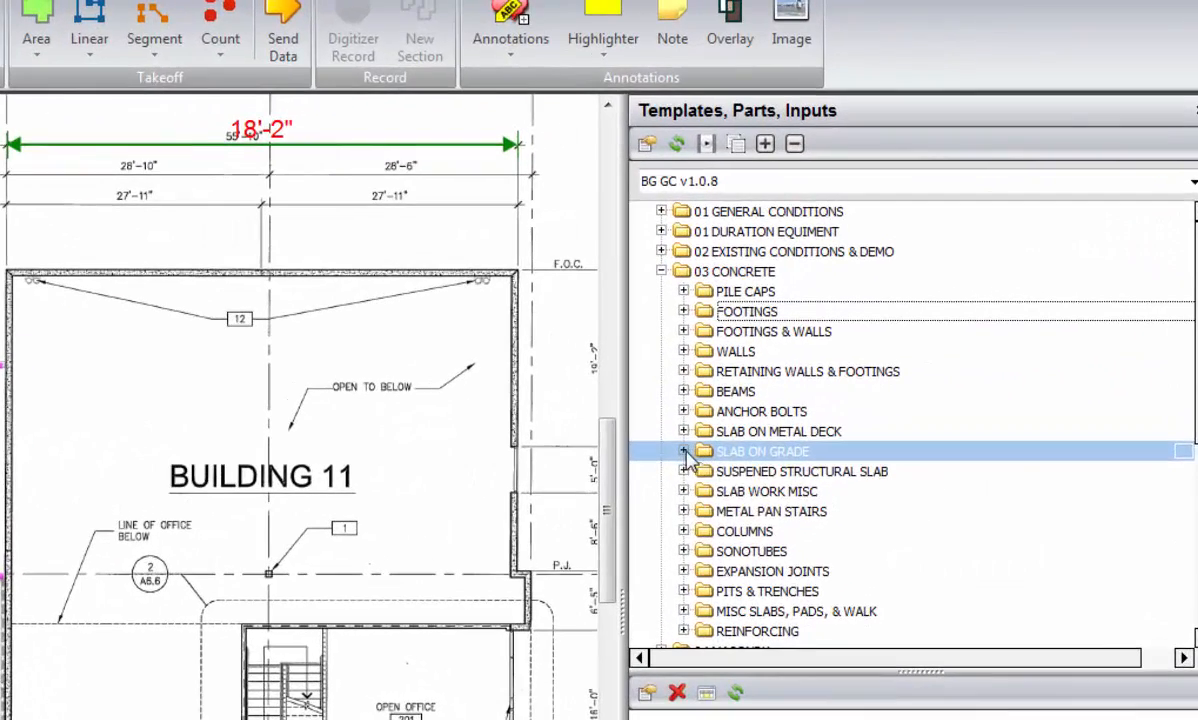
double_click(816, 352)
click(951, 359)
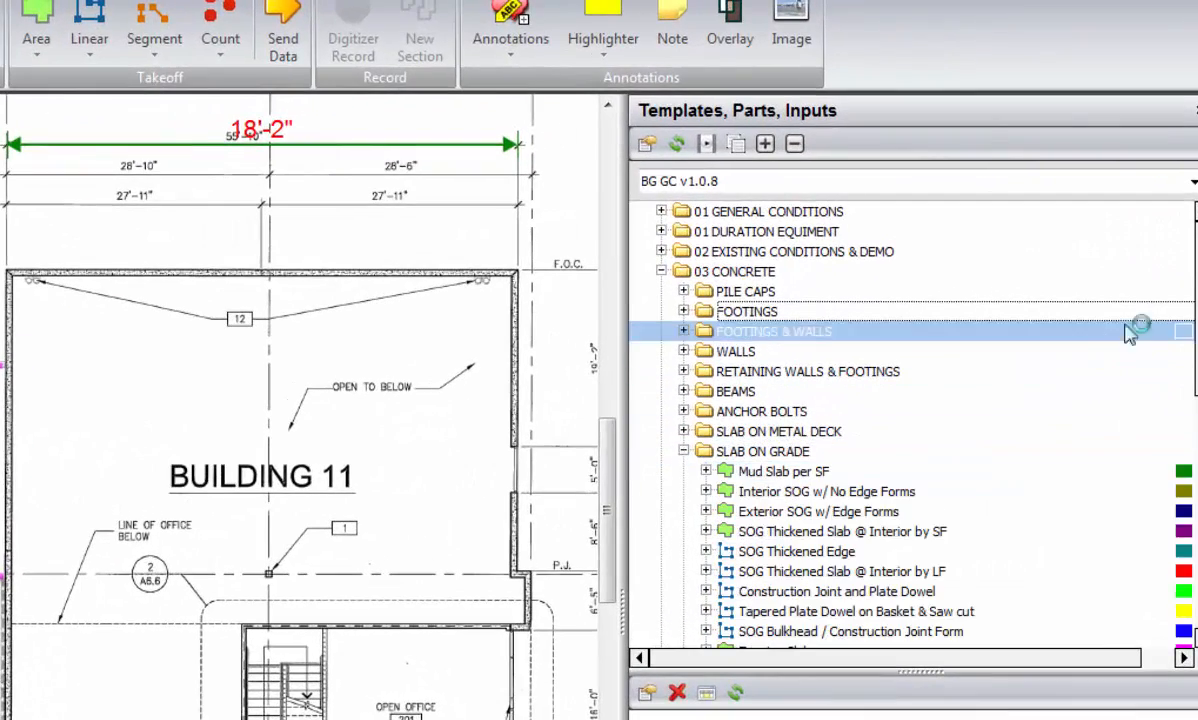
drag(1197, 284, 1197, 317)
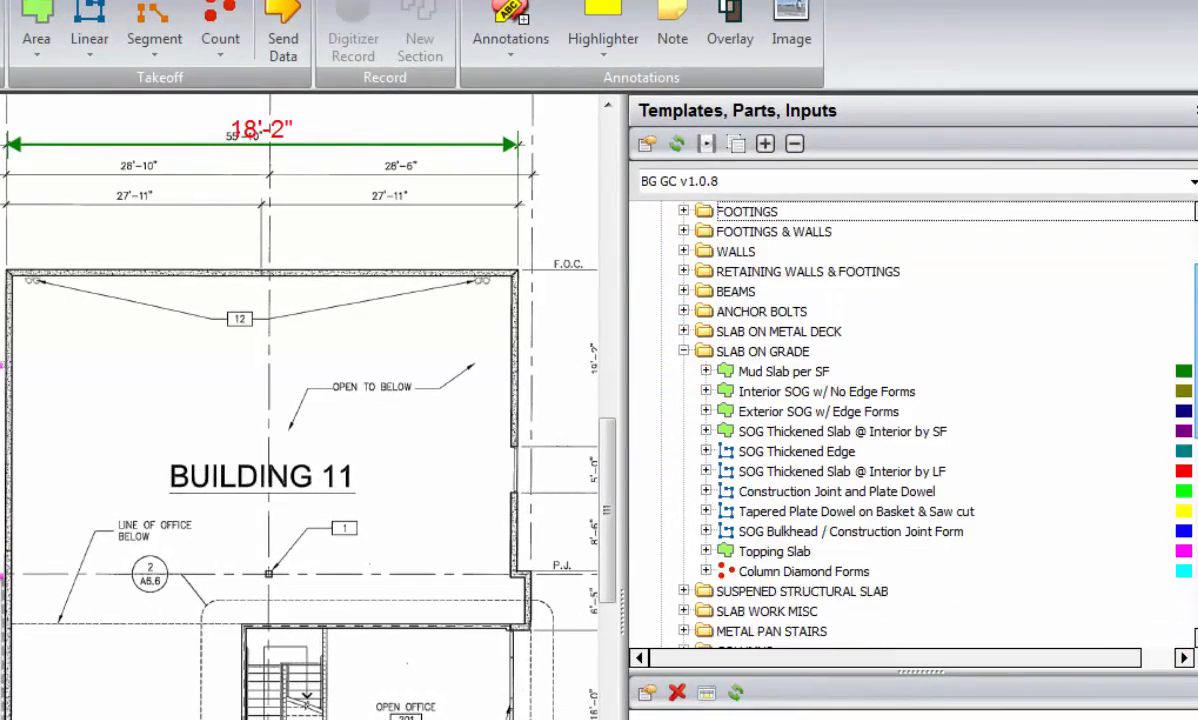
click(1081, 392)
click(1087, 376)
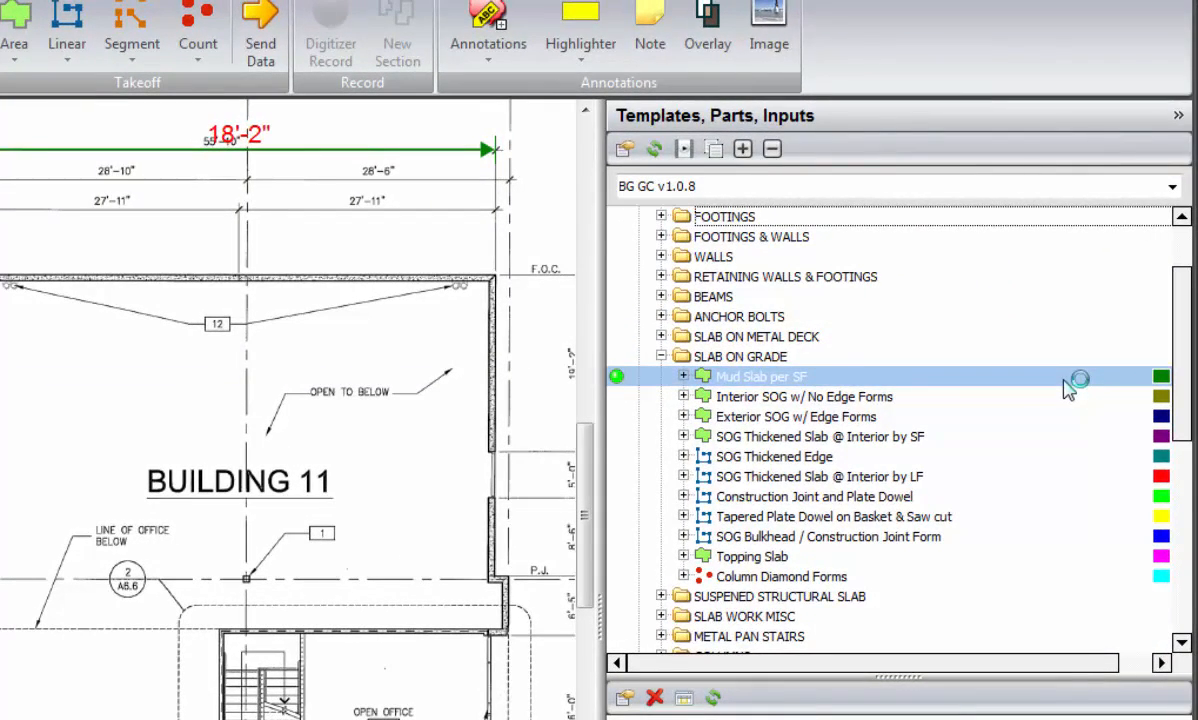
click(1057, 396)
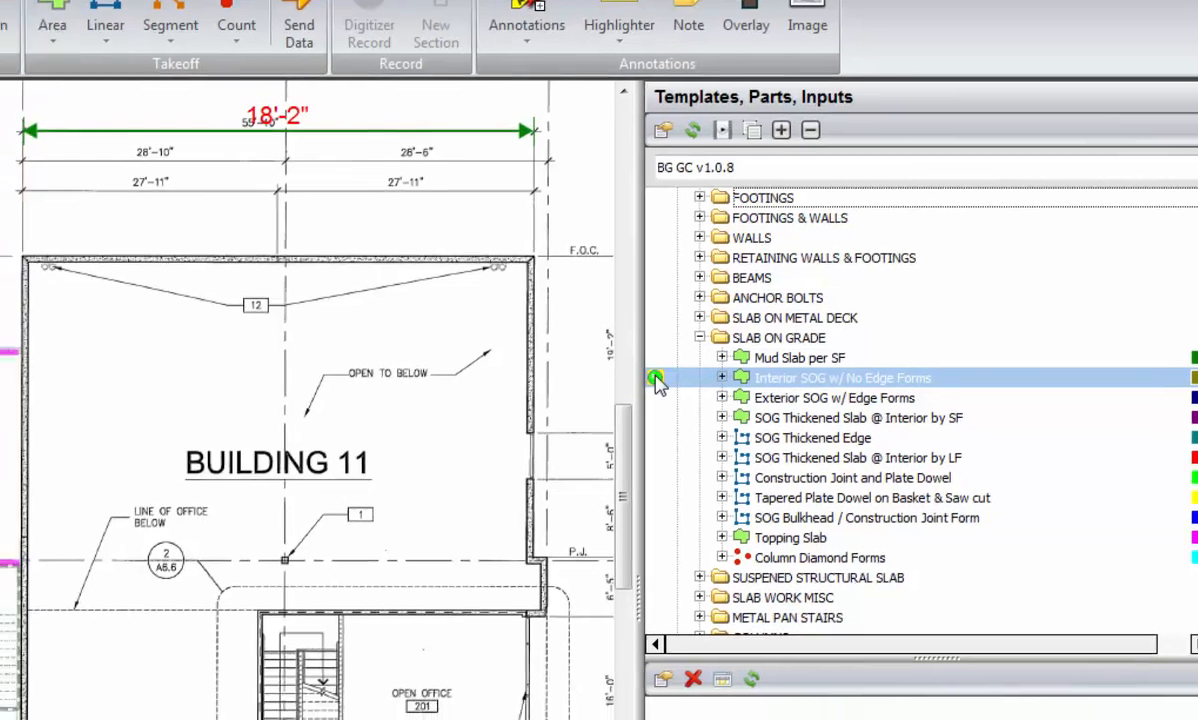
double_click(618, 397)
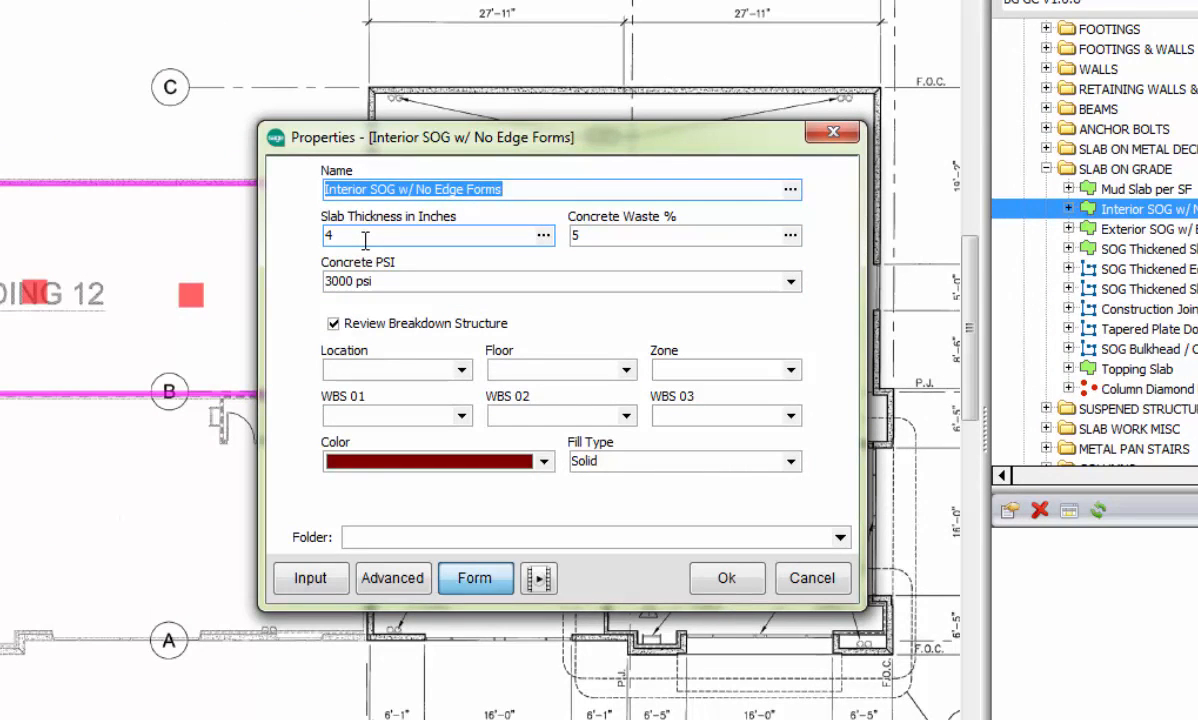
Step: Set the interior slab's concrete waste to 3%, keep the concrete strength at 3000 psi and accept the properties
click(594, 232)
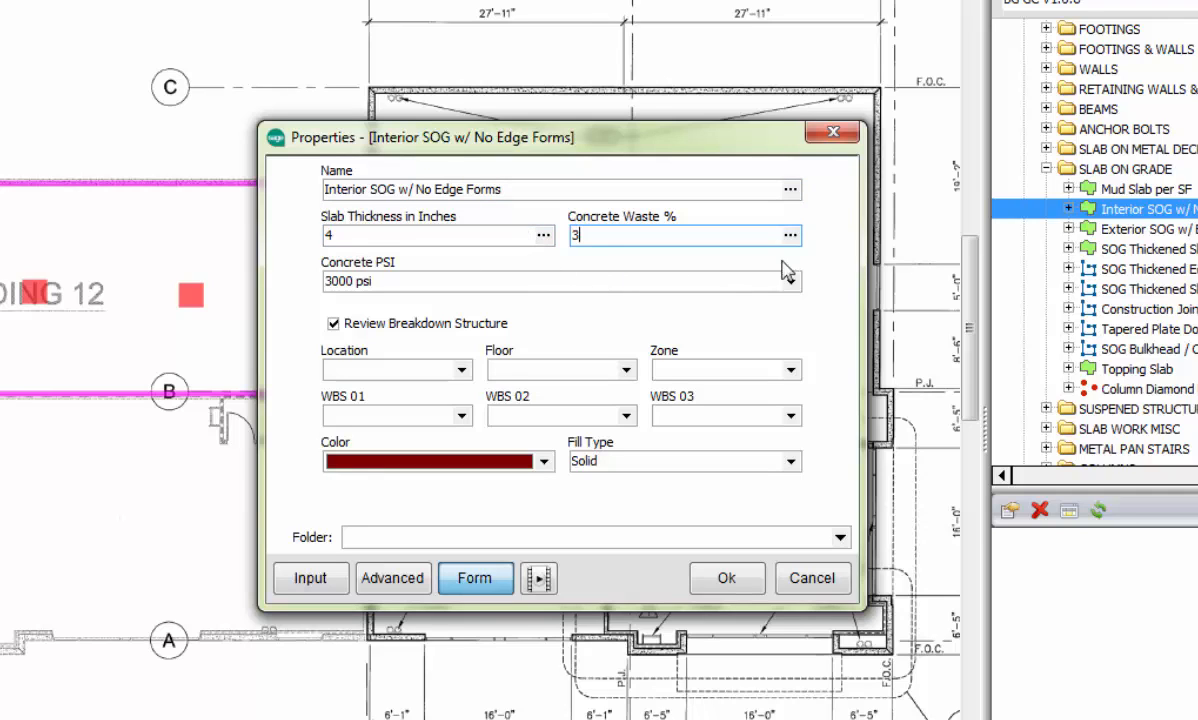
click(791, 282)
click(797, 284)
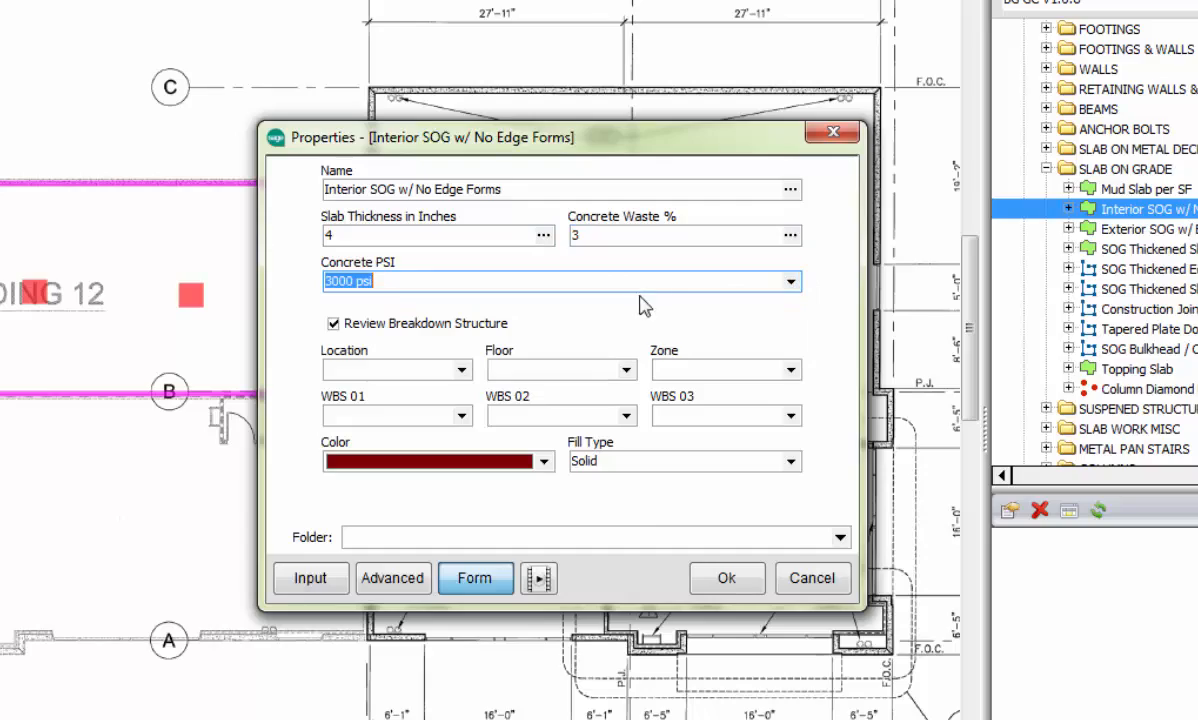
click(722, 577)
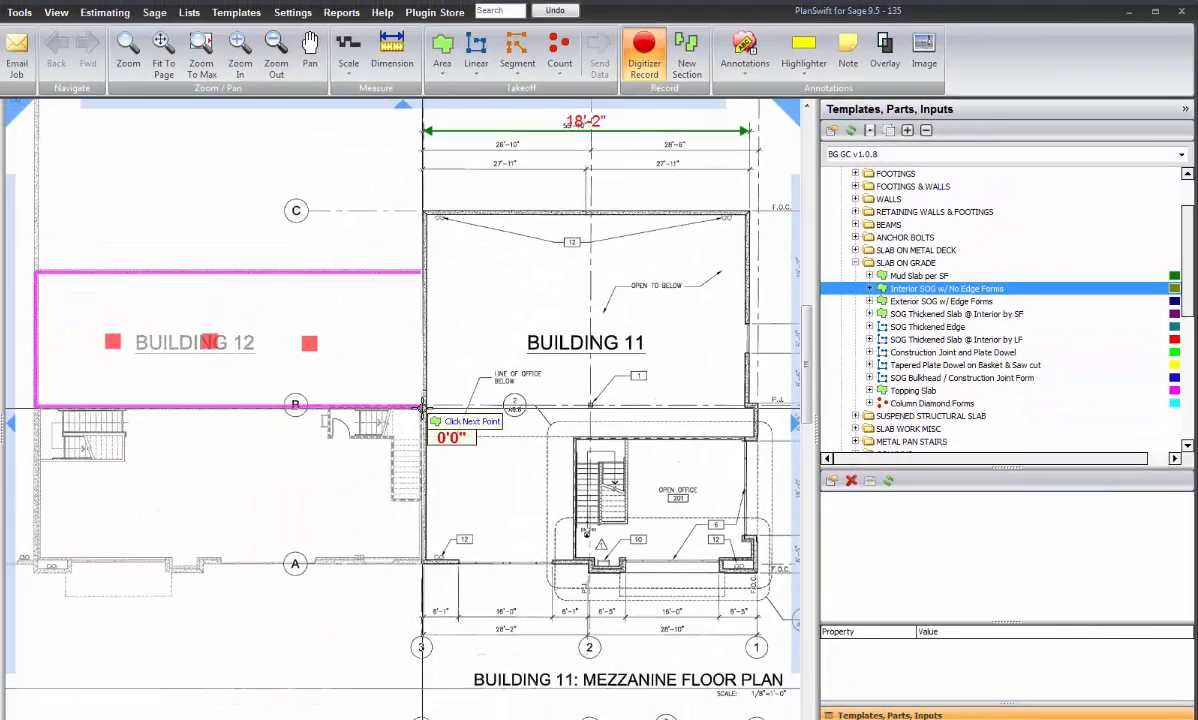
Step: Outline the slab area inside the Building 12 footing rectangle by its corners and end the takeoff
click(422, 271)
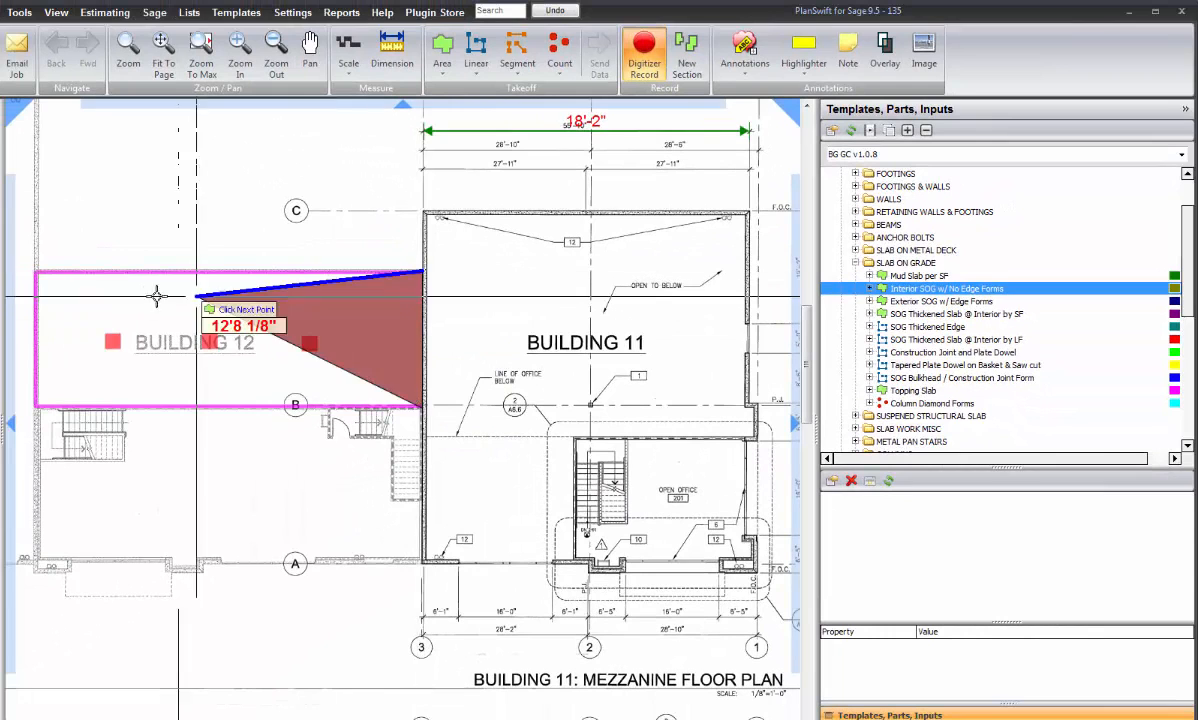
click(34, 271)
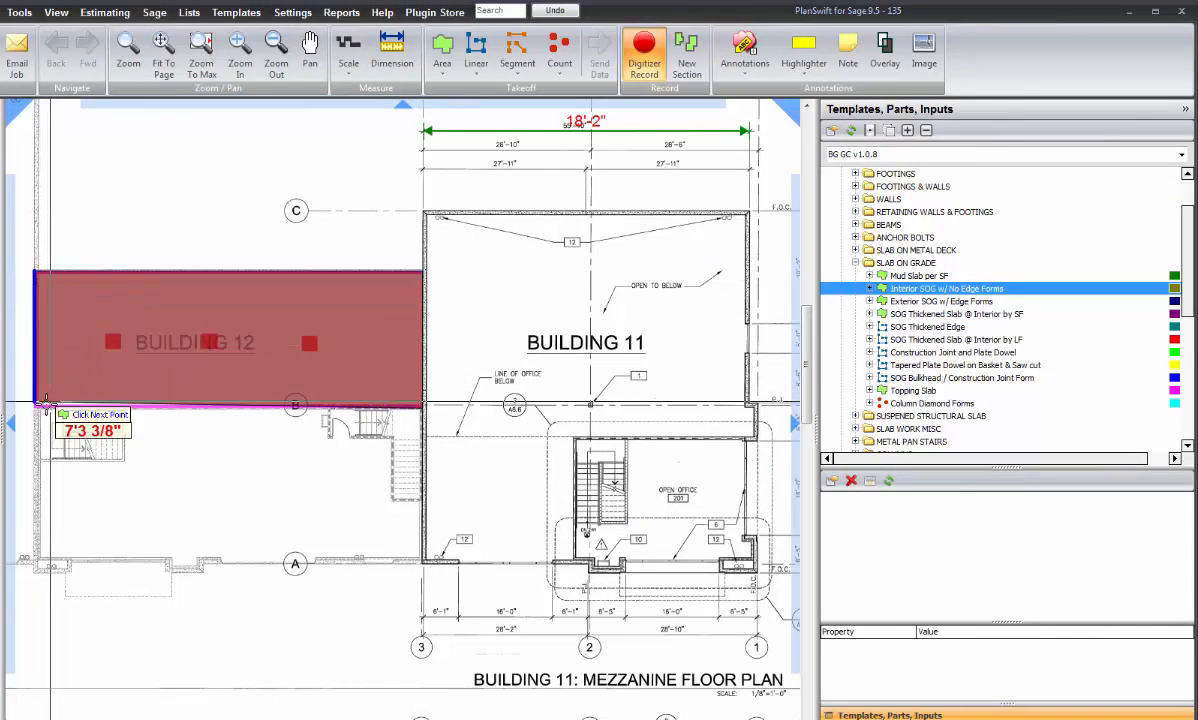
click(44, 405)
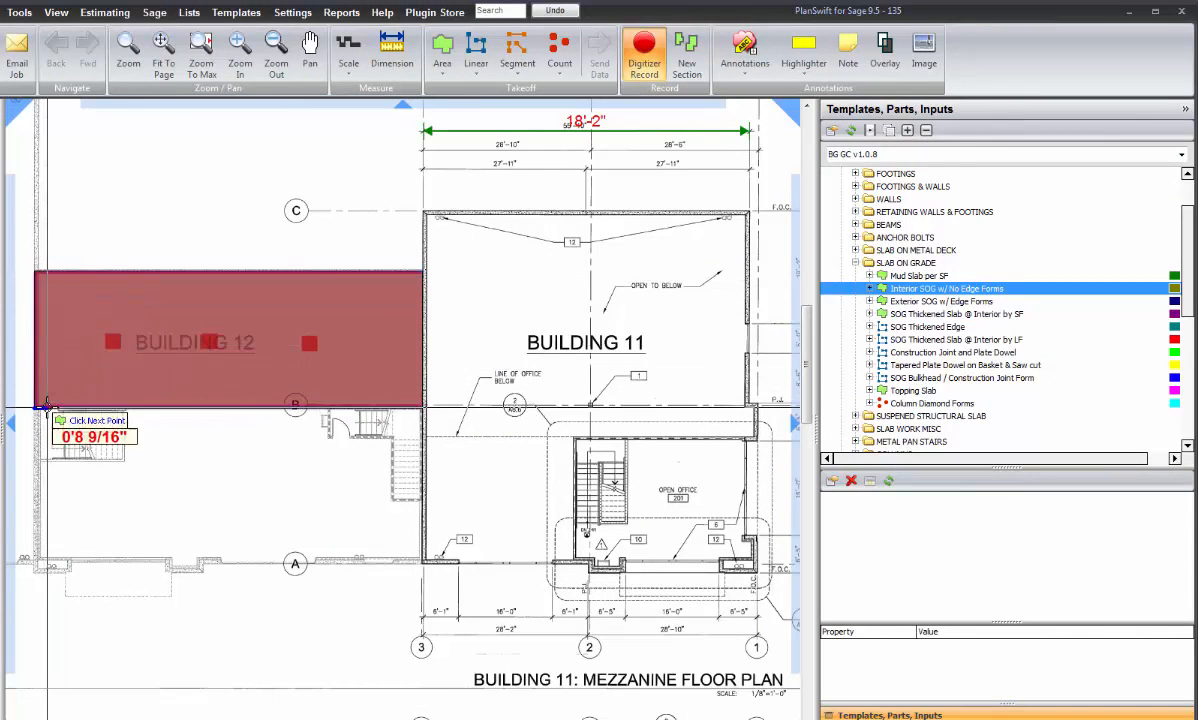
key(Escape)
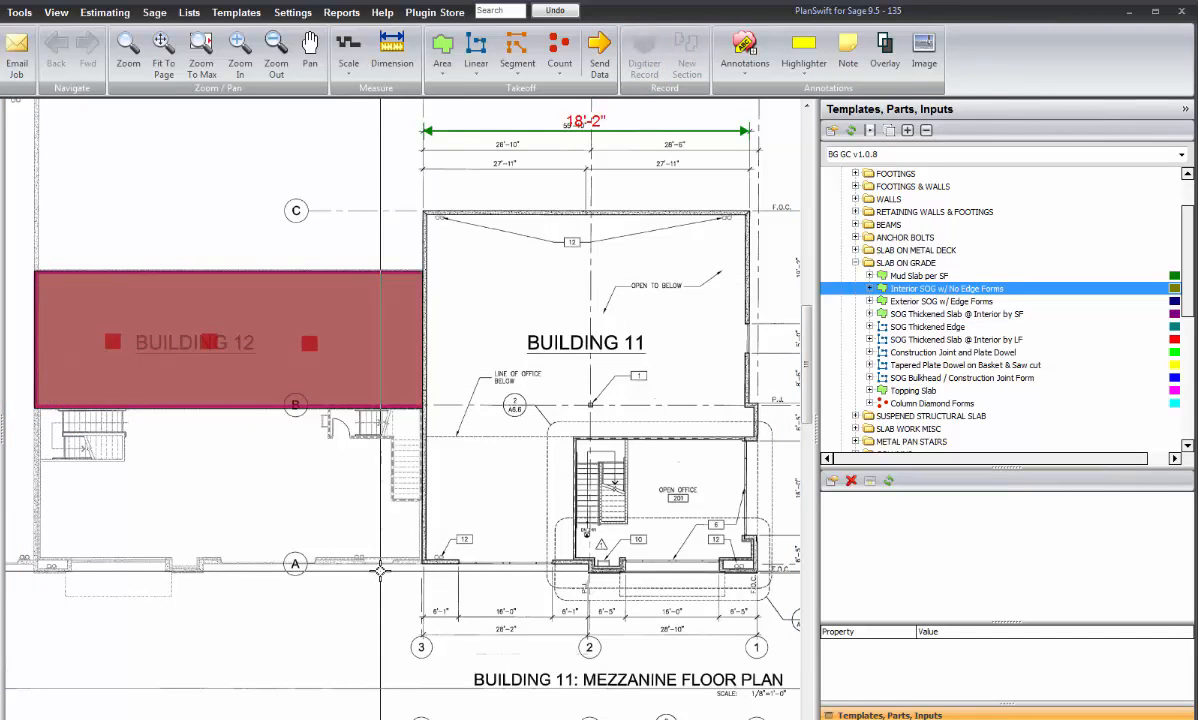
Step: Reopen the Building 12 slab's properties and change its color to the light yellow basic color
click(112, 318)
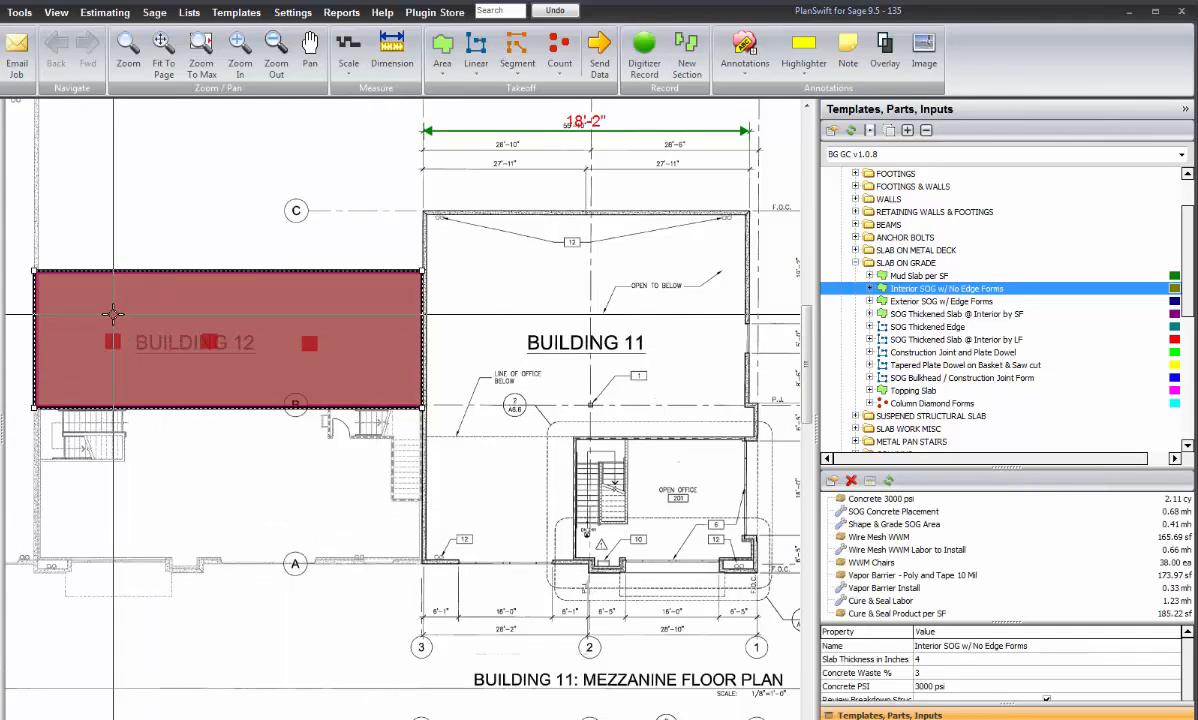
right_click(112, 314)
click(156, 326)
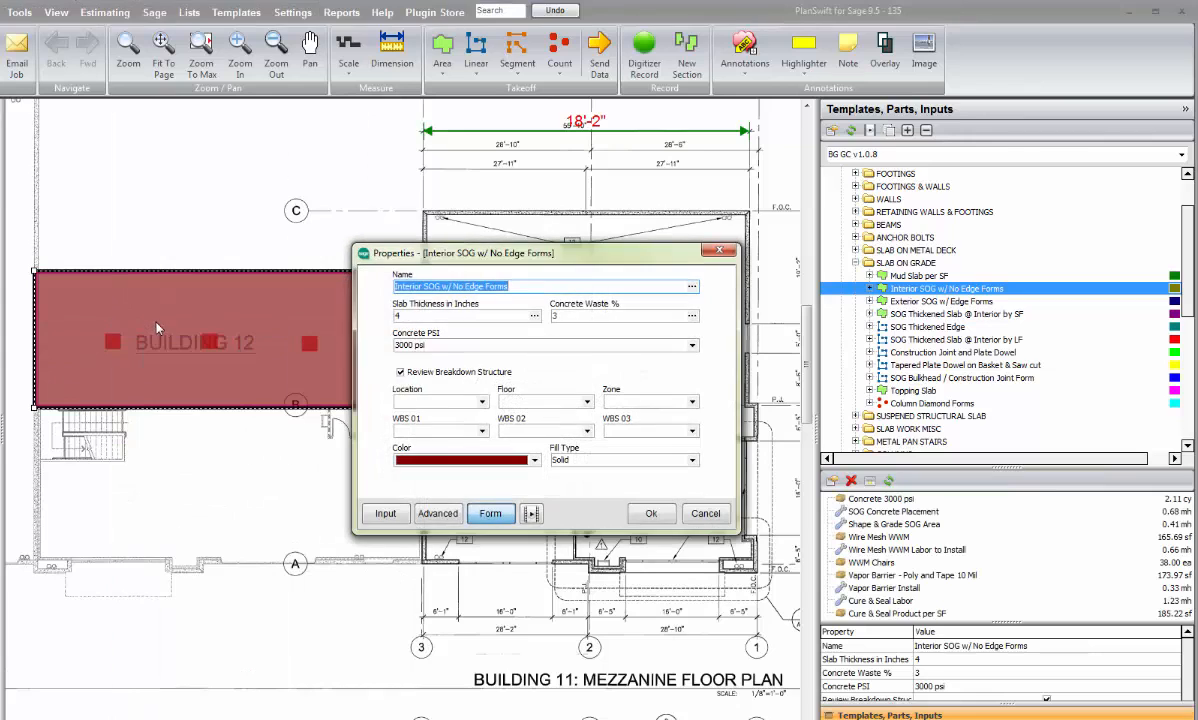
click(535, 460)
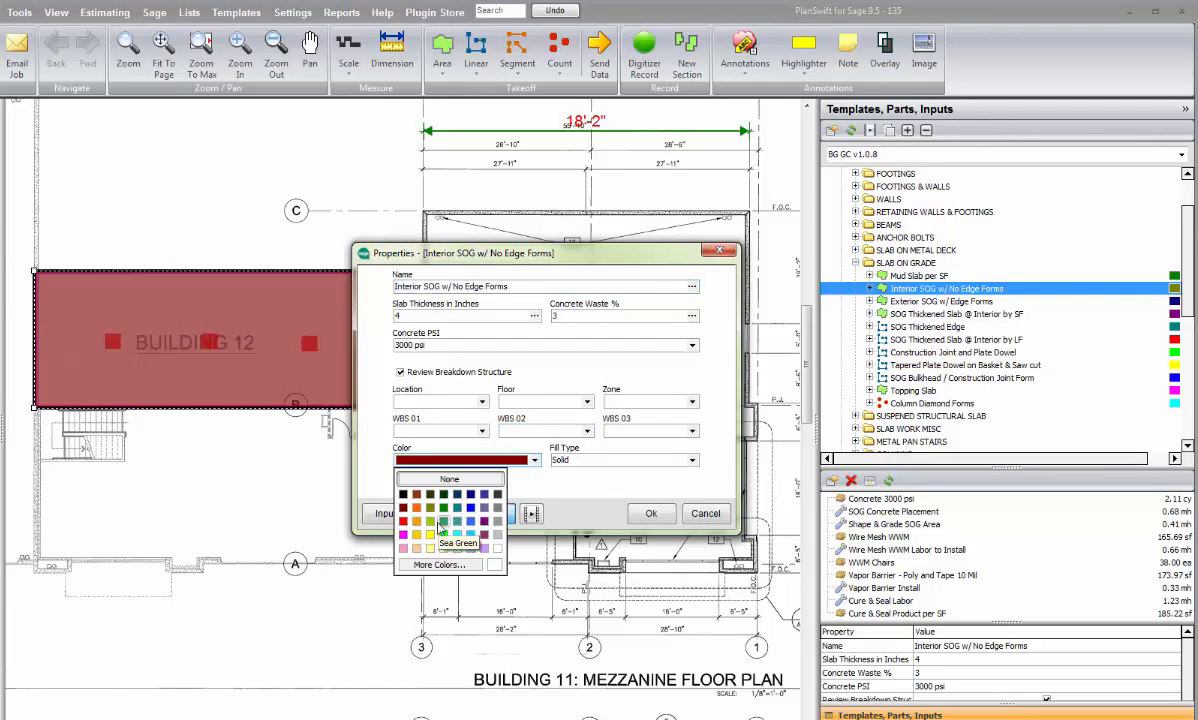
click(440, 565)
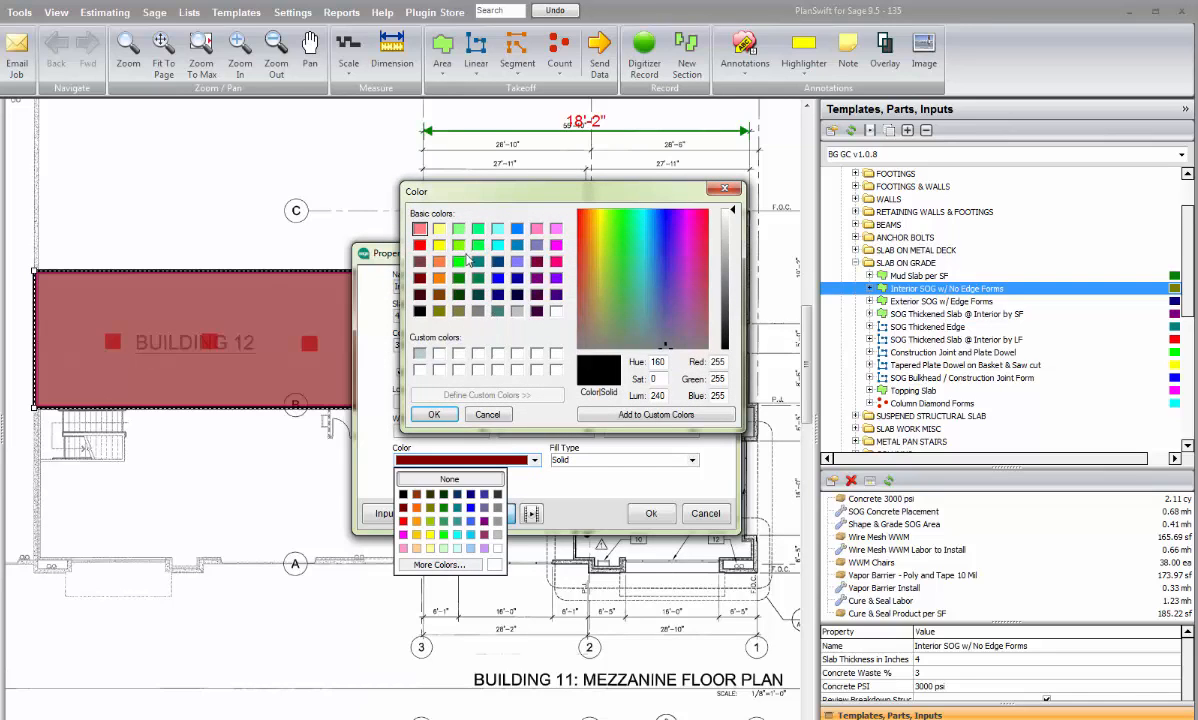
click(439, 229)
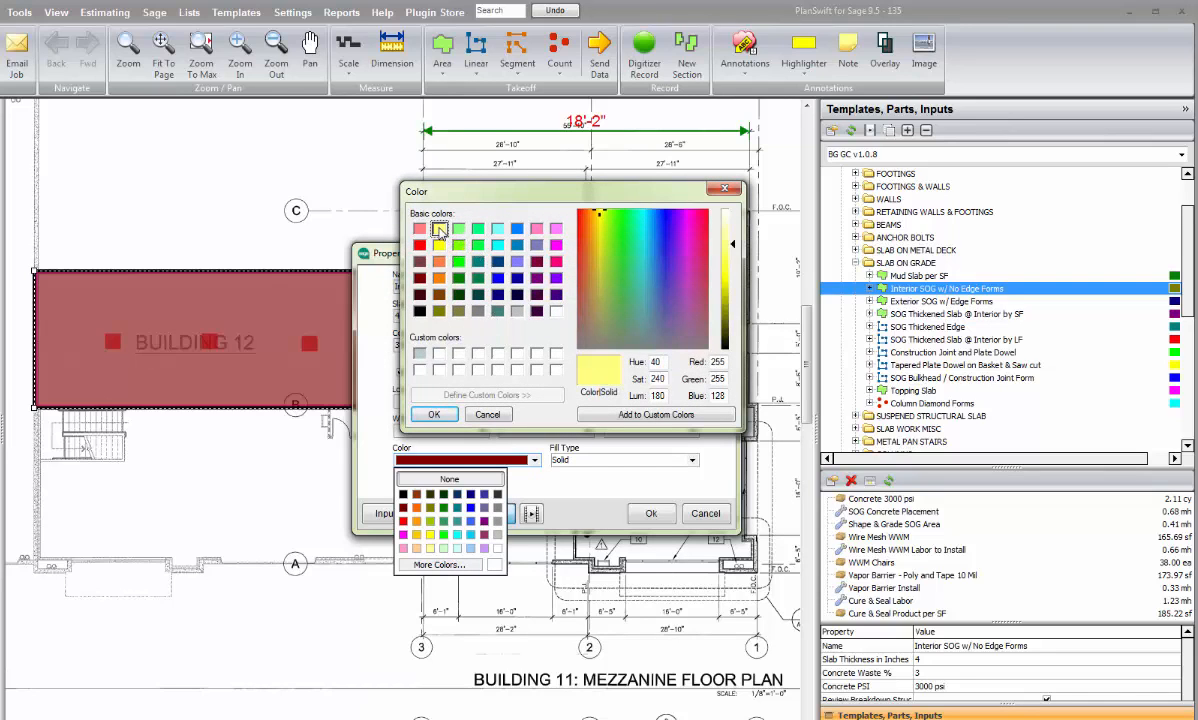
click(434, 414)
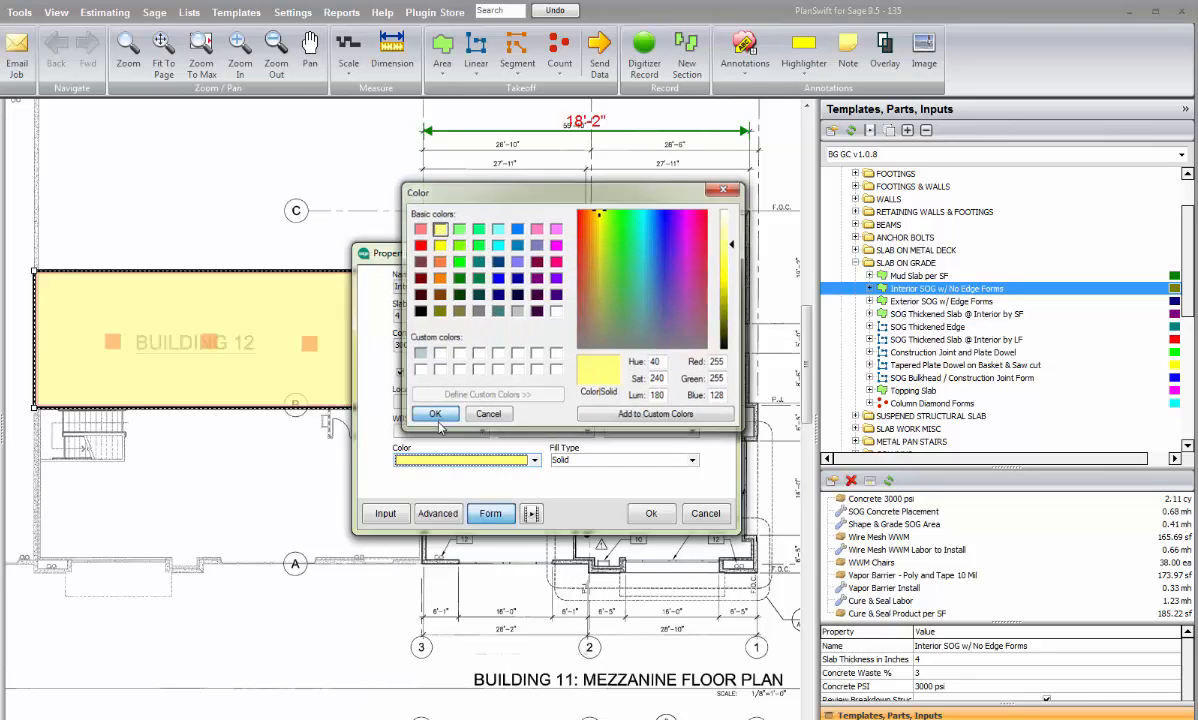
click(641, 513)
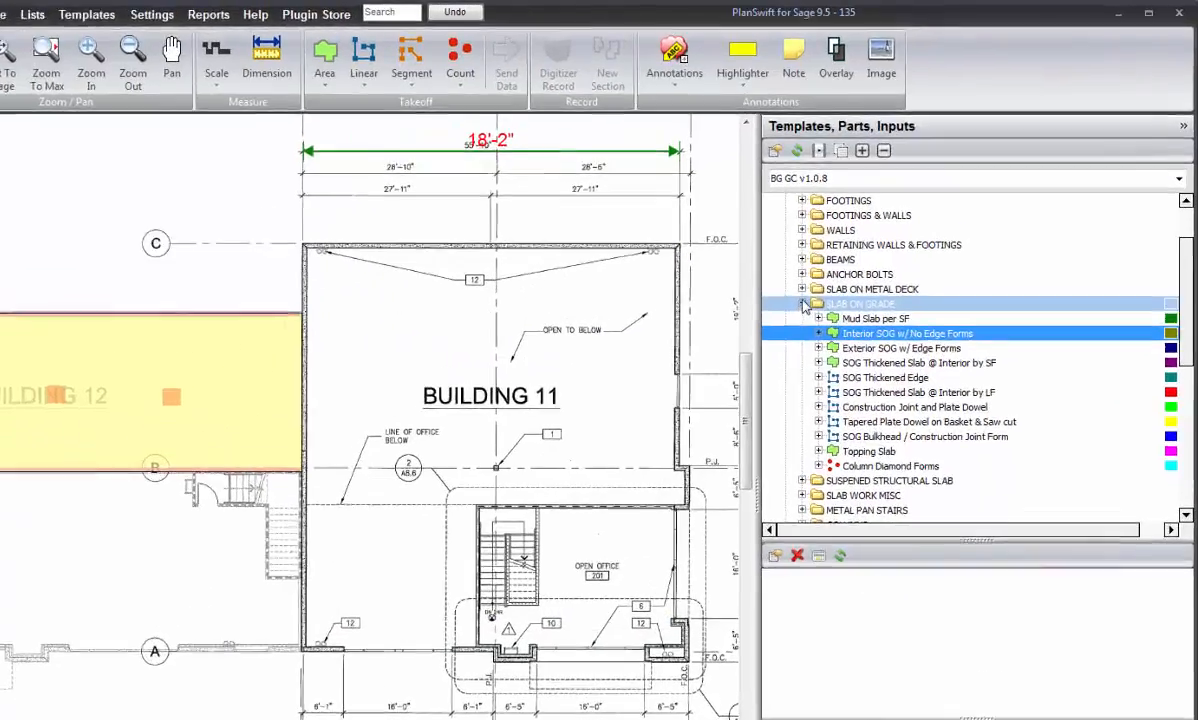
Step: Collapse the SLAB ON GRADE folder and the whole 03 CONCRETE division in the template library
click(856, 263)
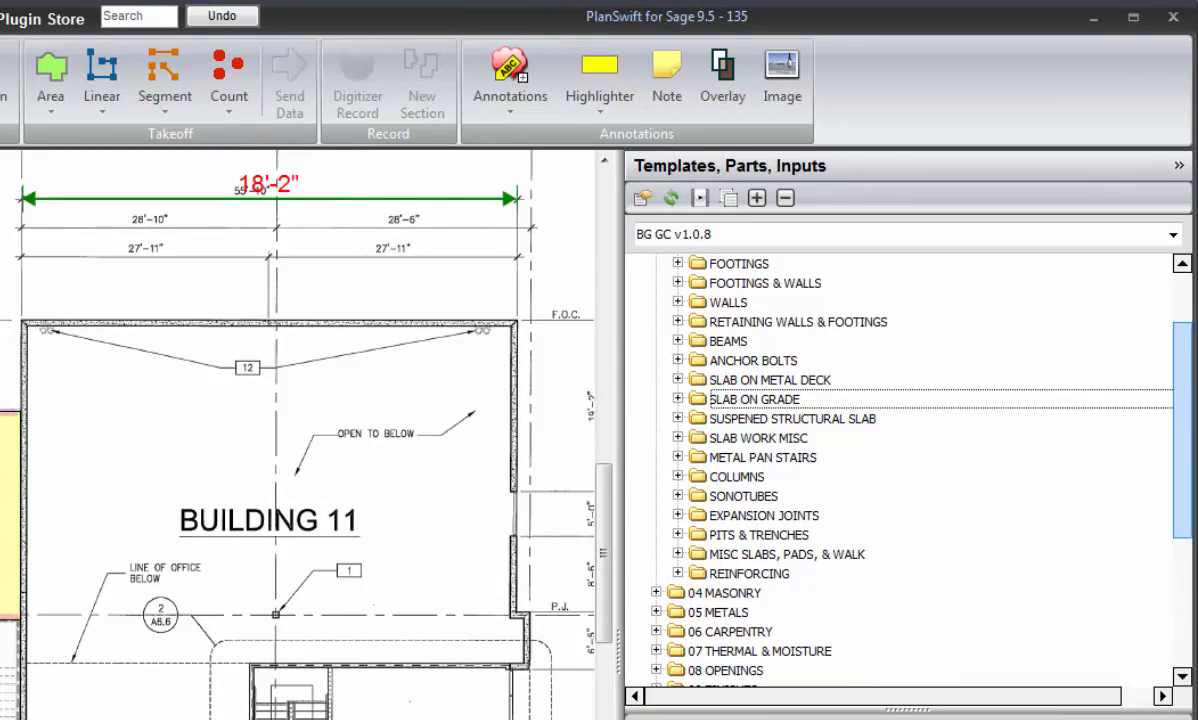
drag(1182, 416, 1177, 364)
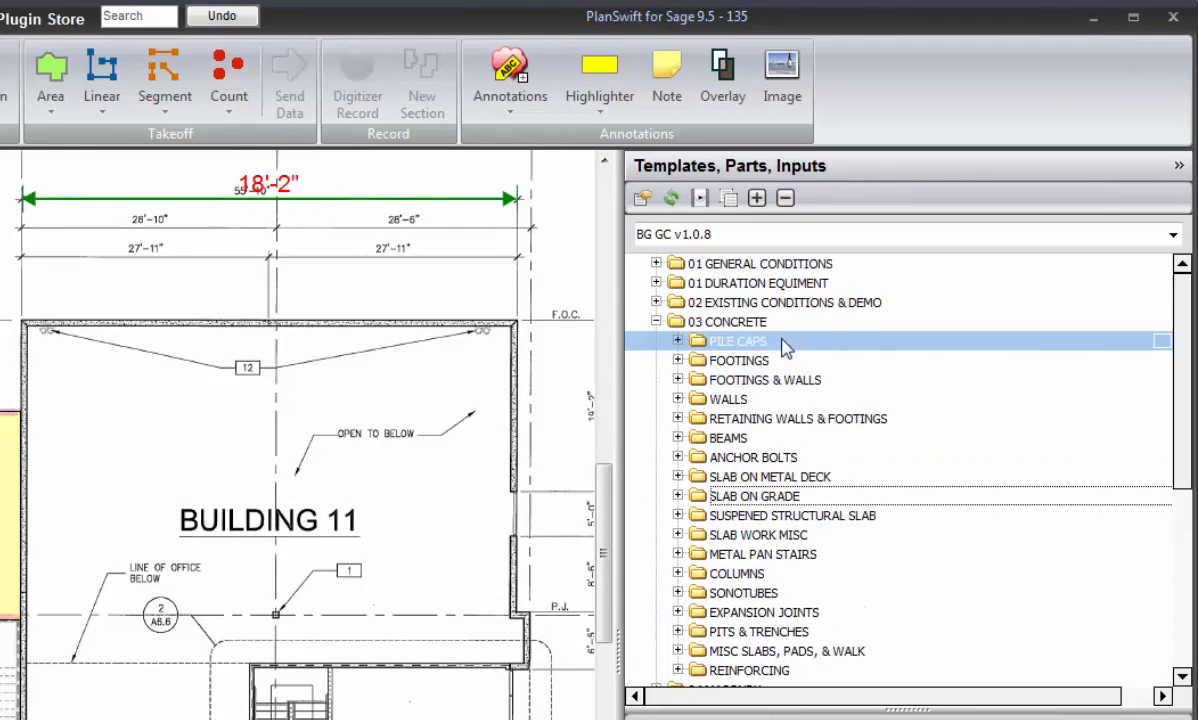
click(656, 322)
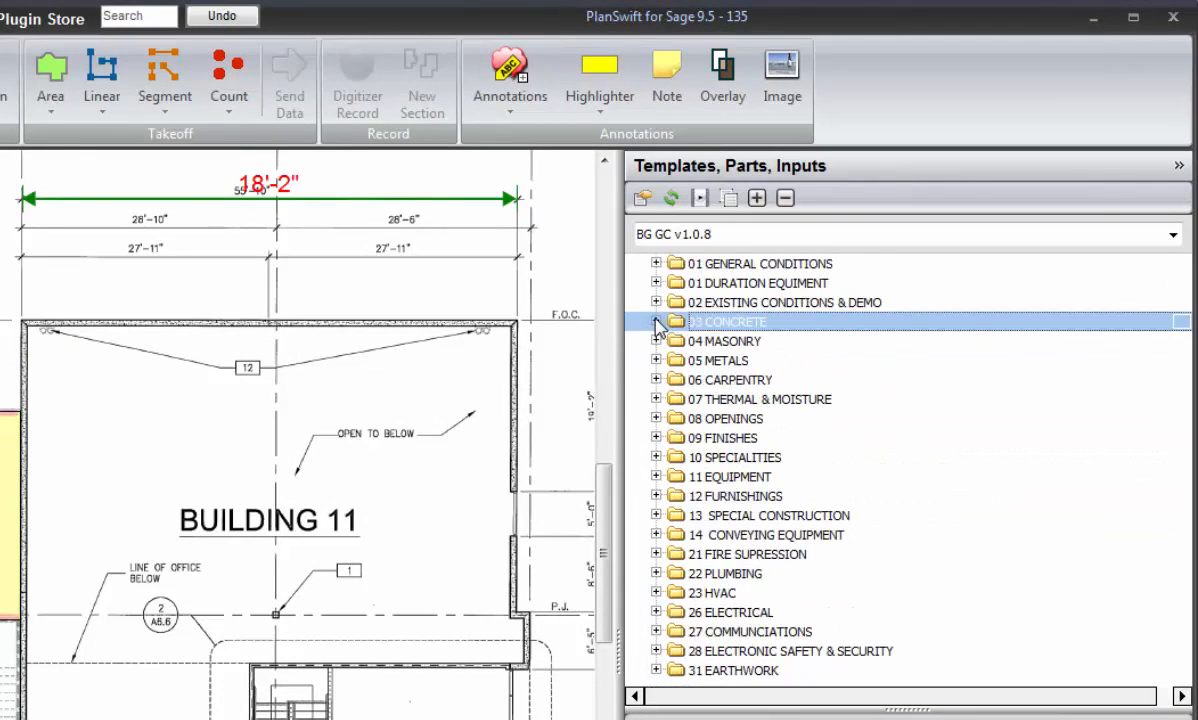
Step: Expand 09 FINISHES through Plaster & Gypsum and Non Structural Framing & GWB, and start a takeoff with the Framing & GWB with 3-5/8" Studs template
click(656, 438)
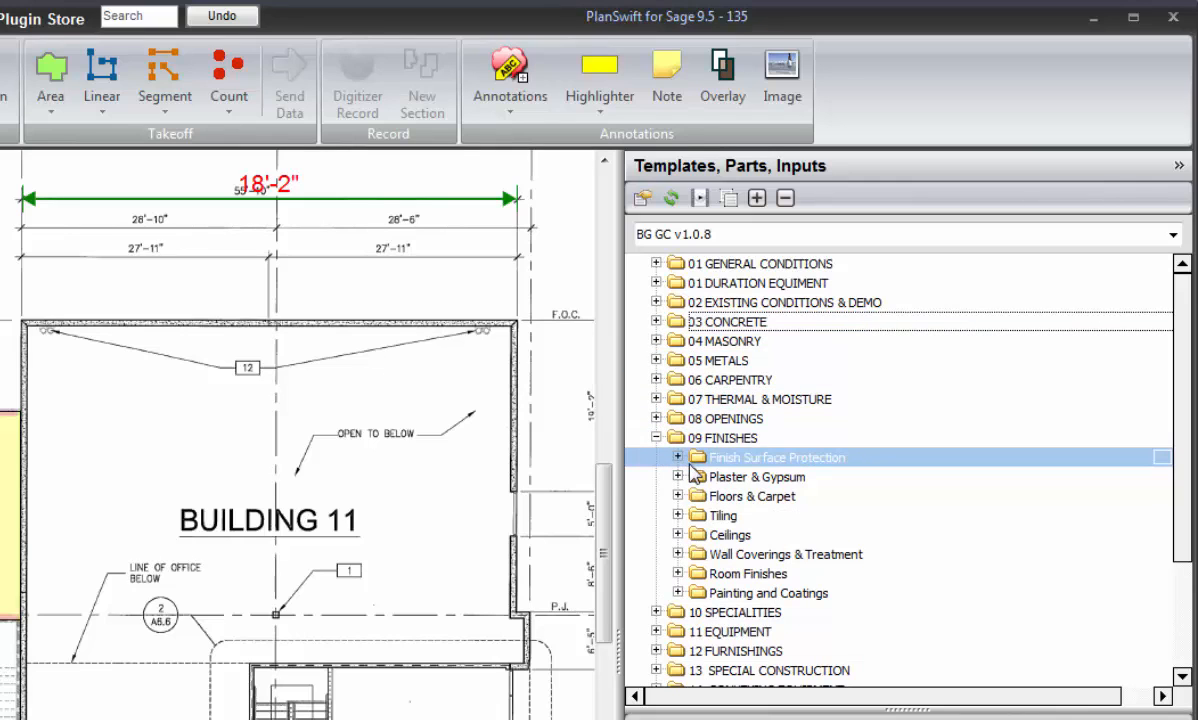
click(678, 477)
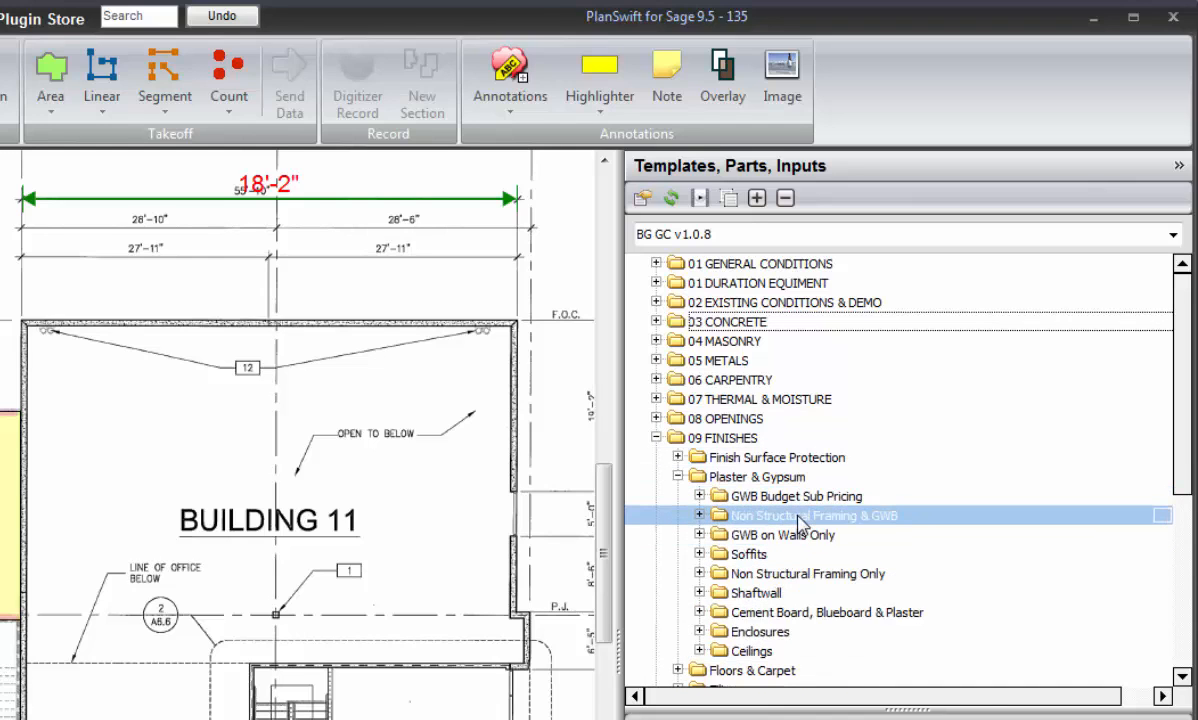
click(700, 516)
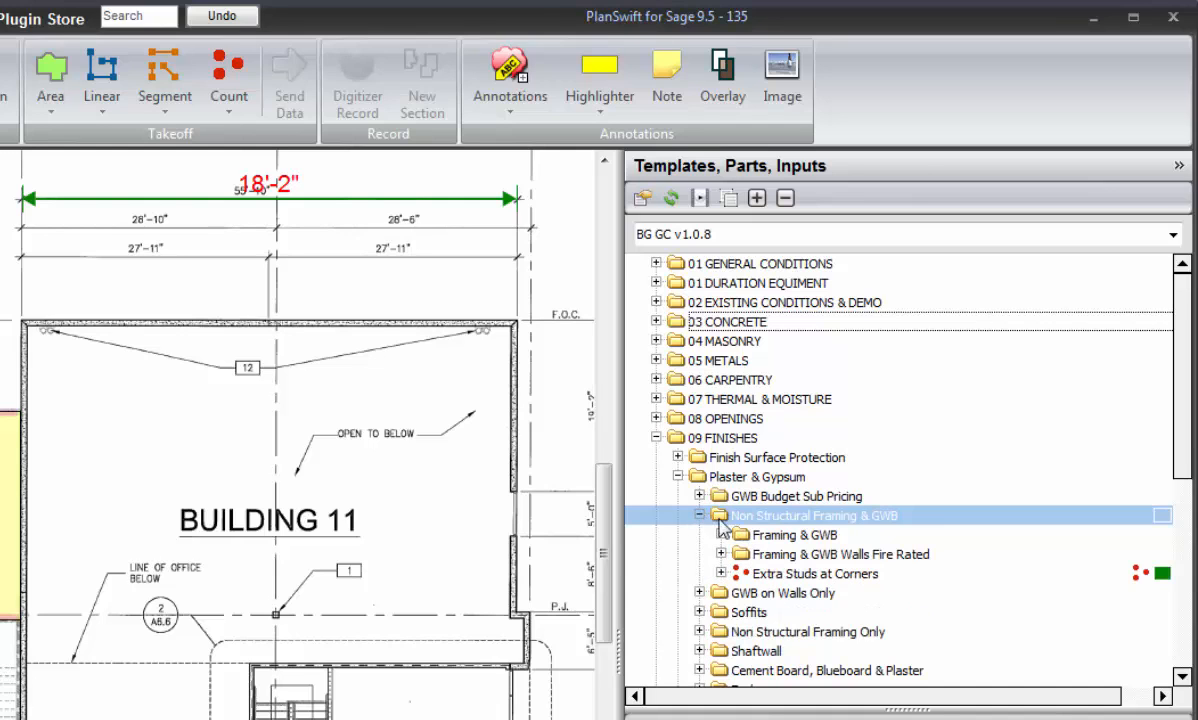
click(722, 535)
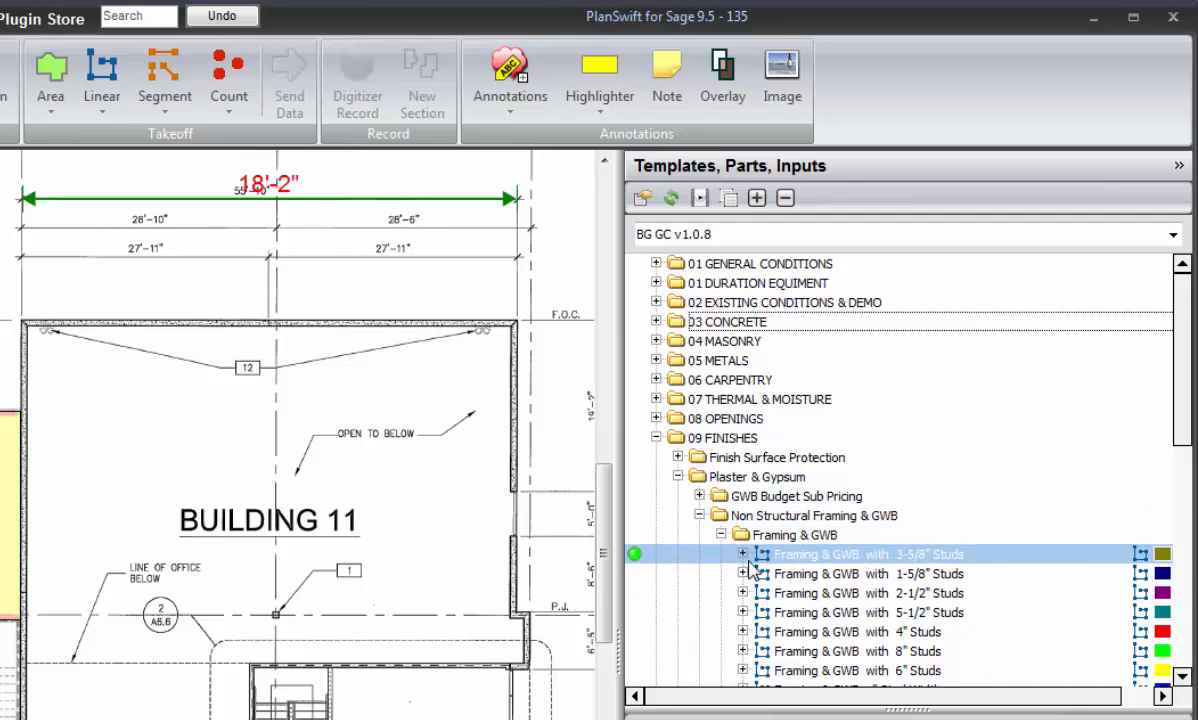
click(636, 555)
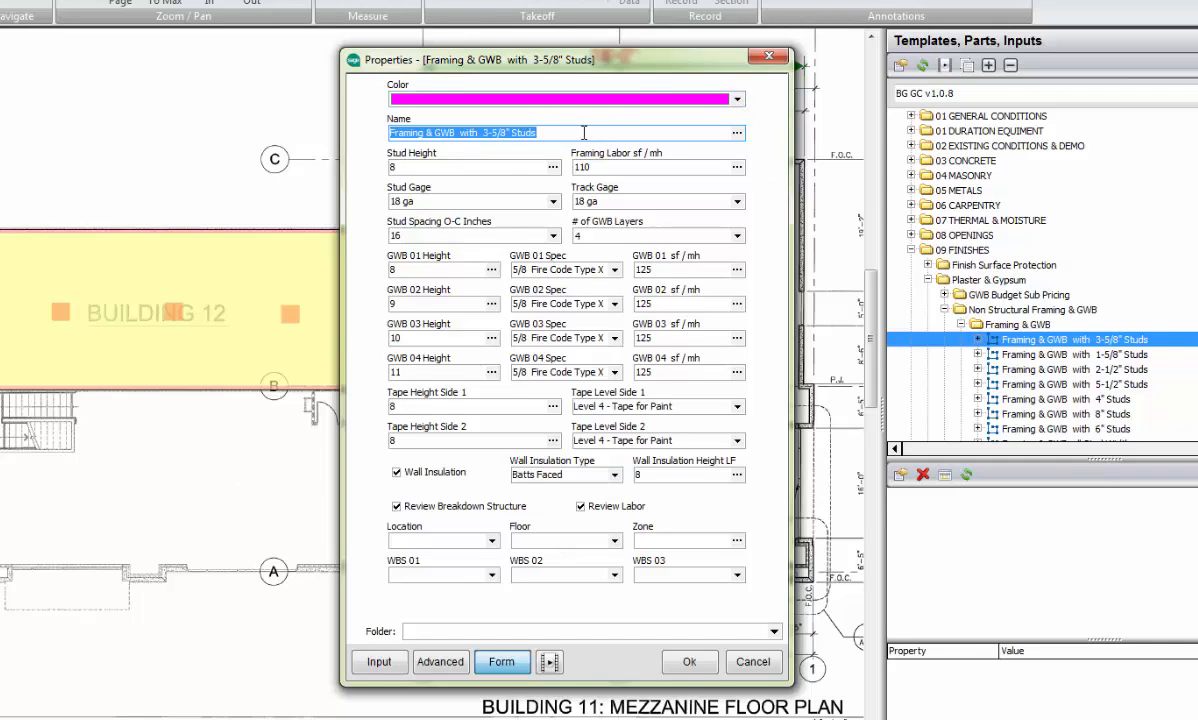
Step: Set the framing wall's stud height to 9, framing labor to 120 sf/mh and stud gage to 18 ga
key(Tab)
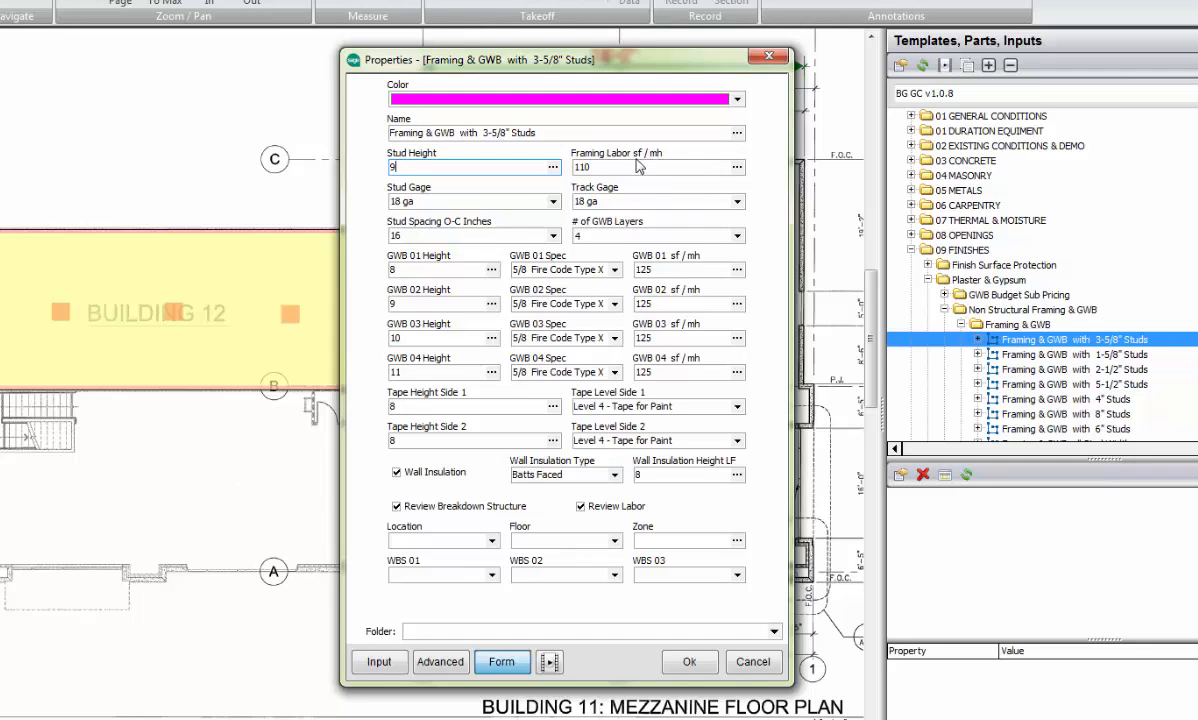
key(Tab)
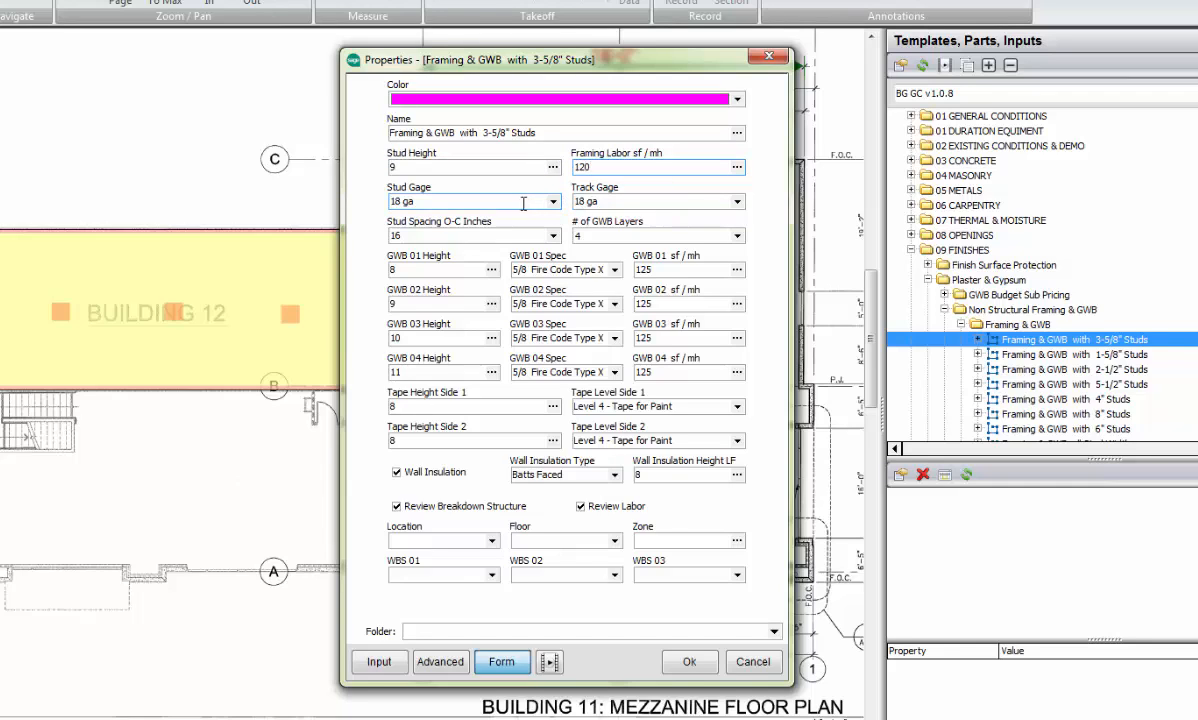
click(421, 201)
click(553, 201)
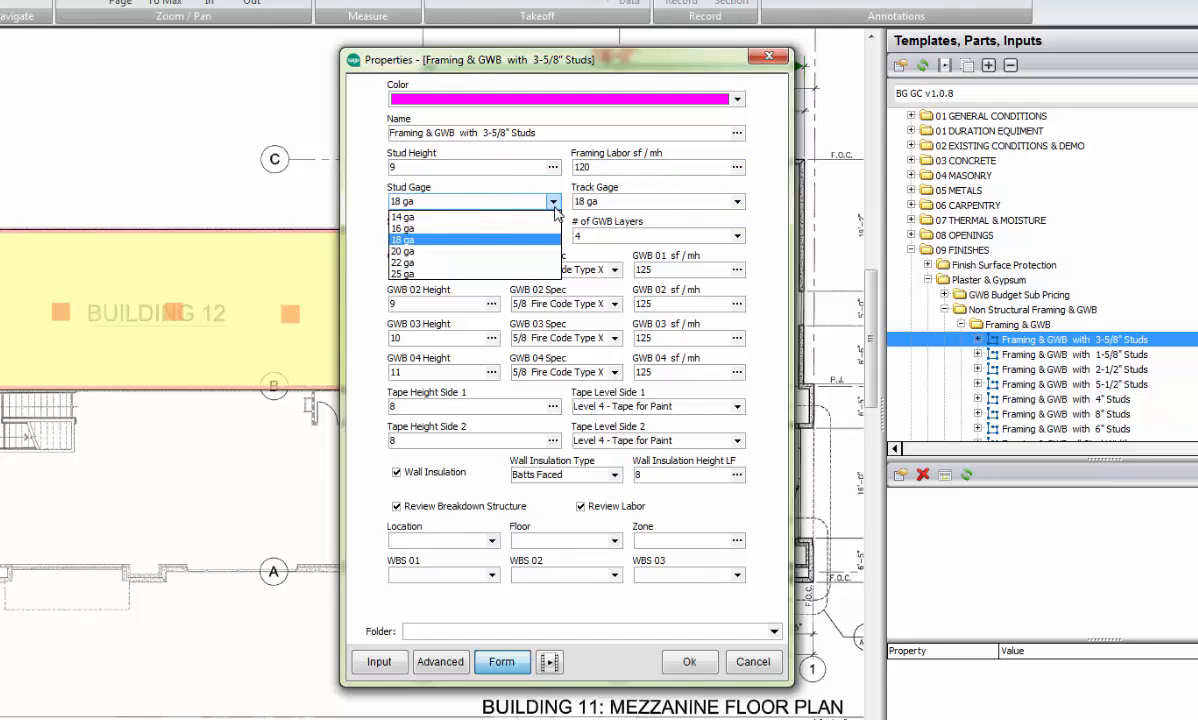
click(424, 242)
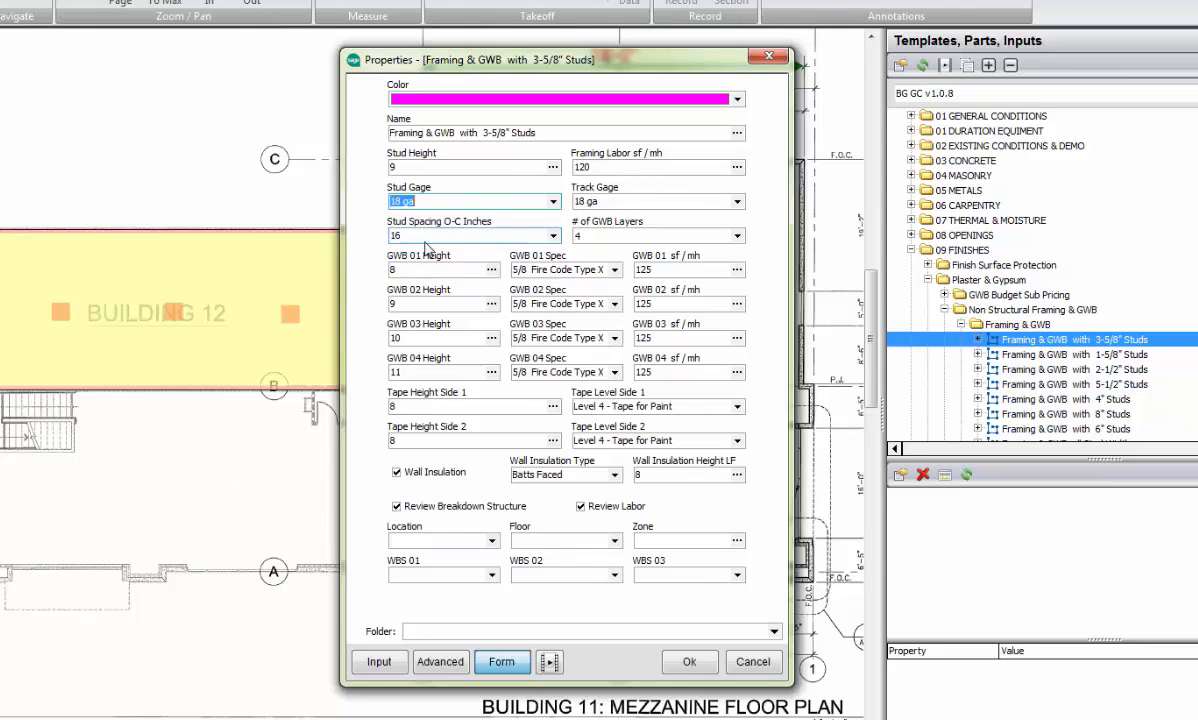
Step: Set the framing wall's track gage to 20 ga and the stud spacing to 16 inches on center
click(688, 199)
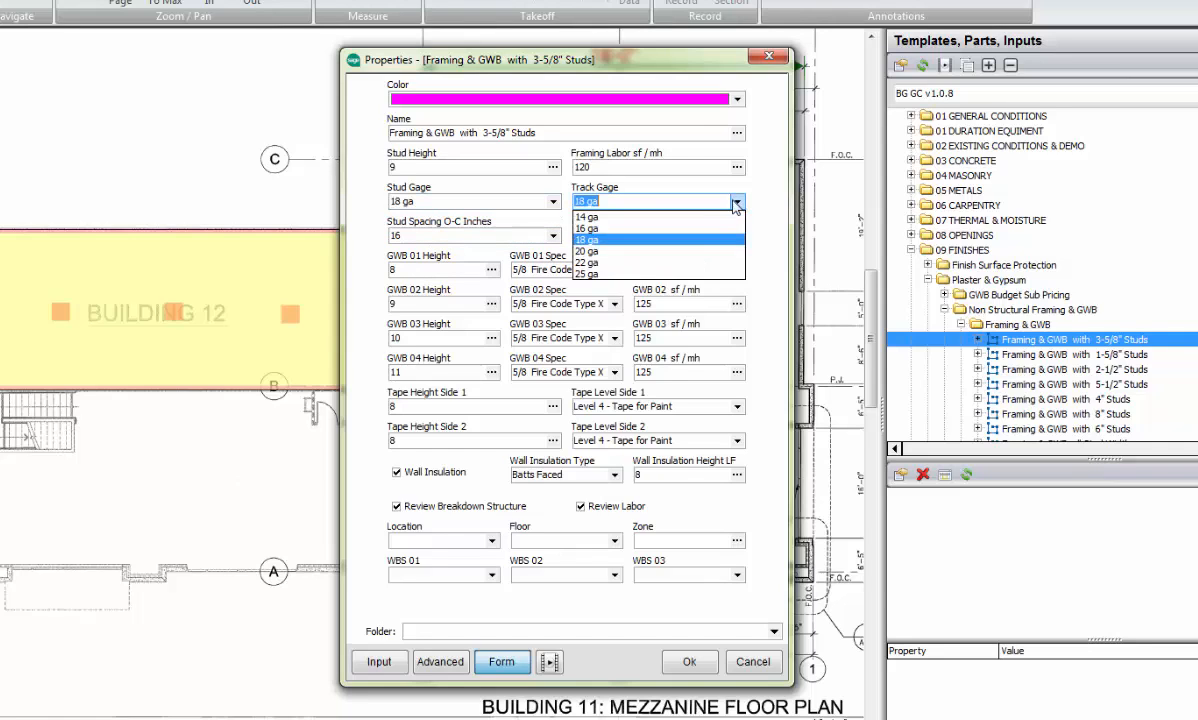
click(650, 251)
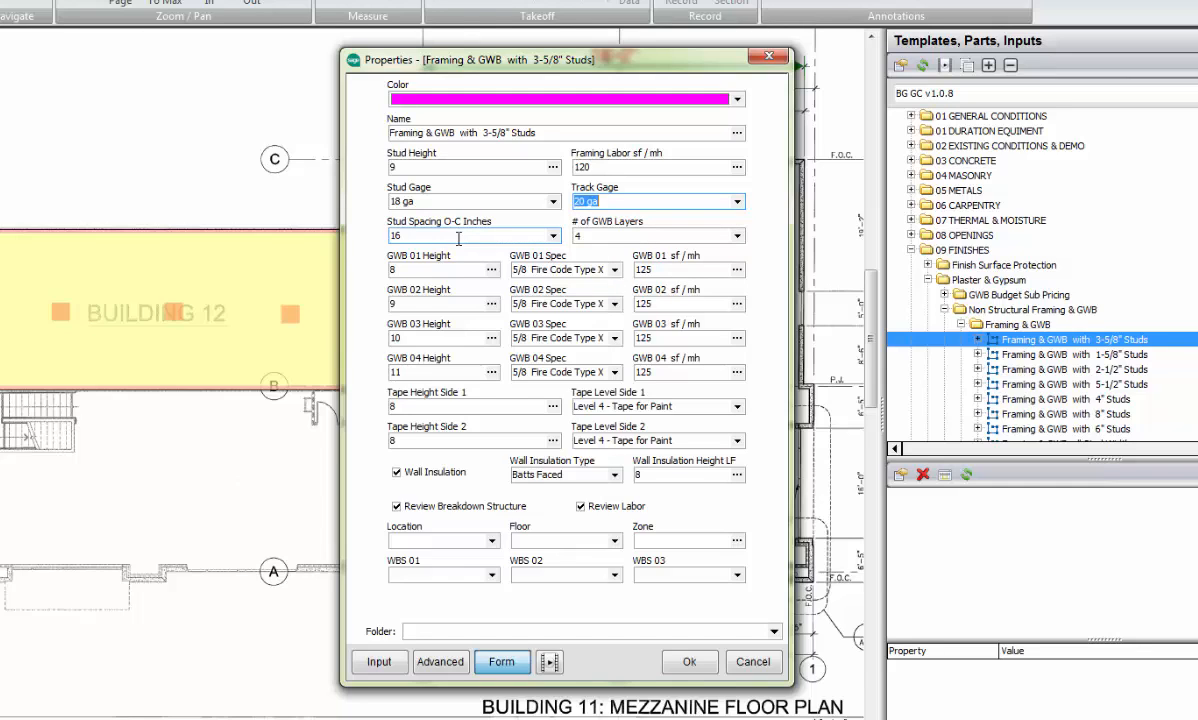
click(518, 230)
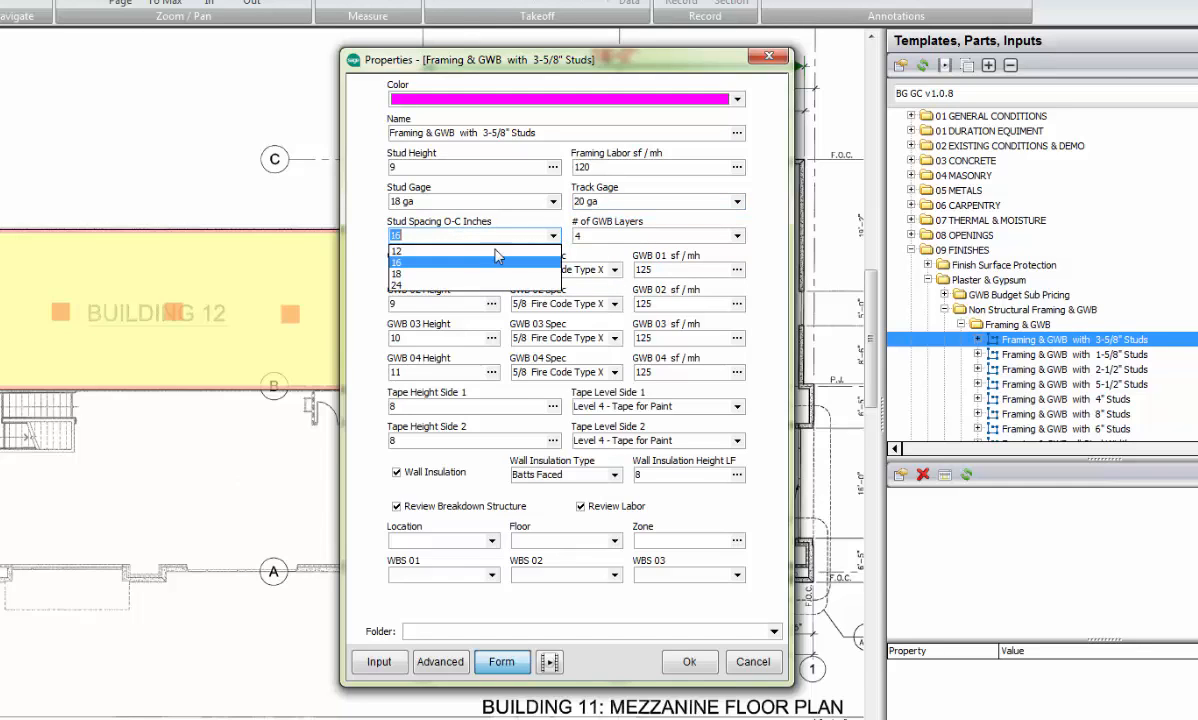
click(408, 264)
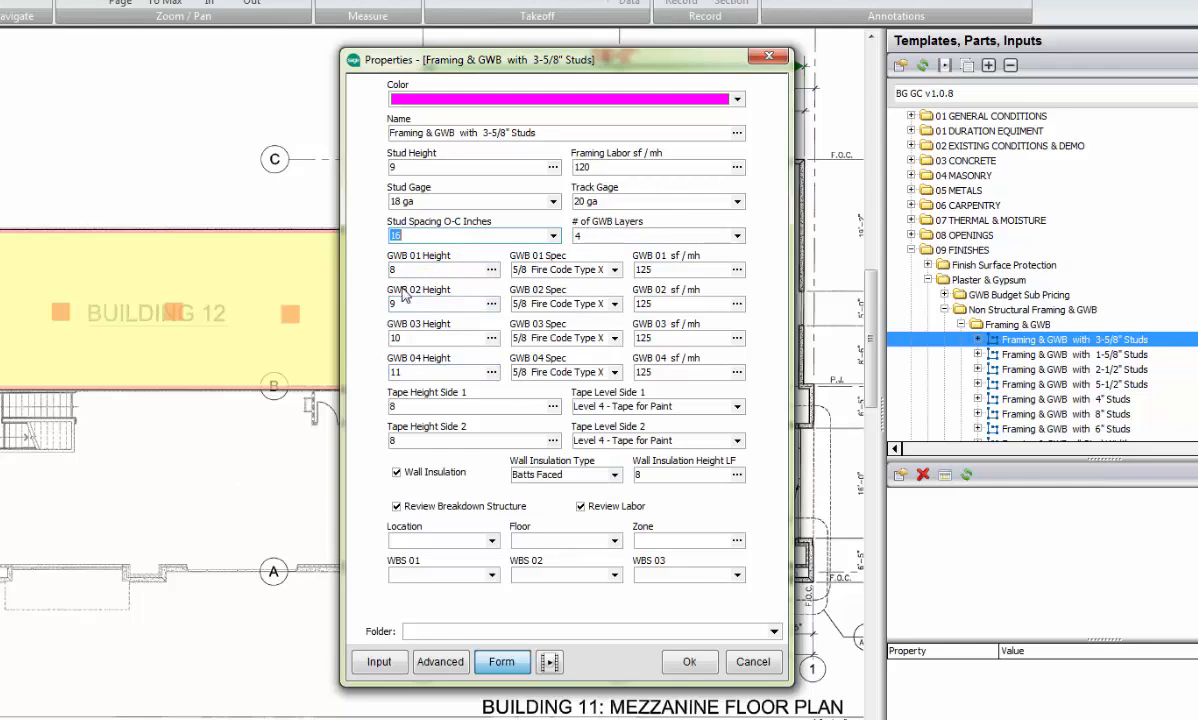
Step: Set the number of GWB layers to 2 and the GWB 01 height to 9
click(737, 236)
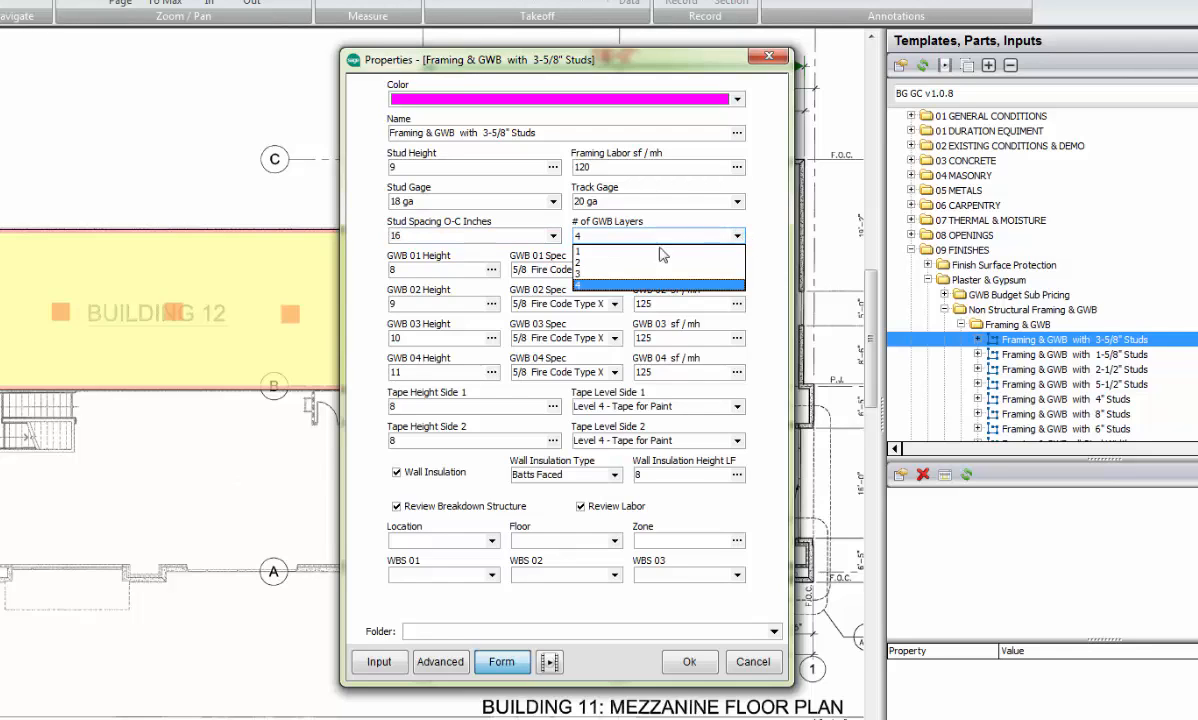
click(612, 264)
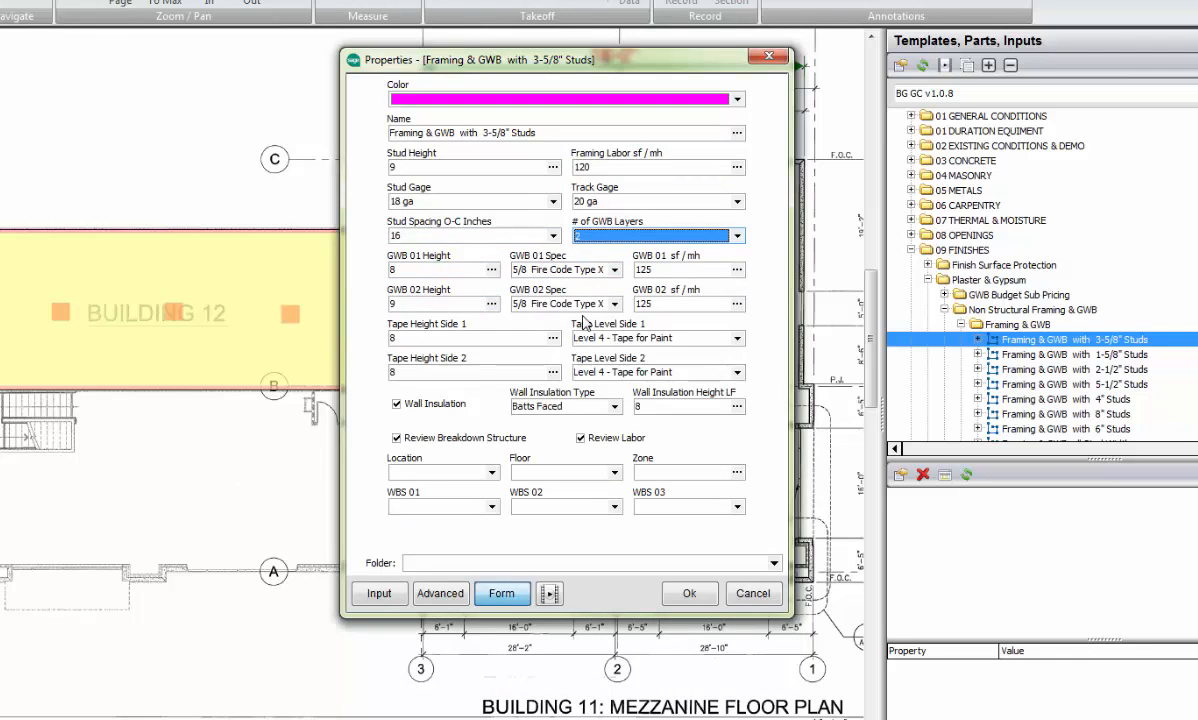
drag(413, 270, 370, 271)
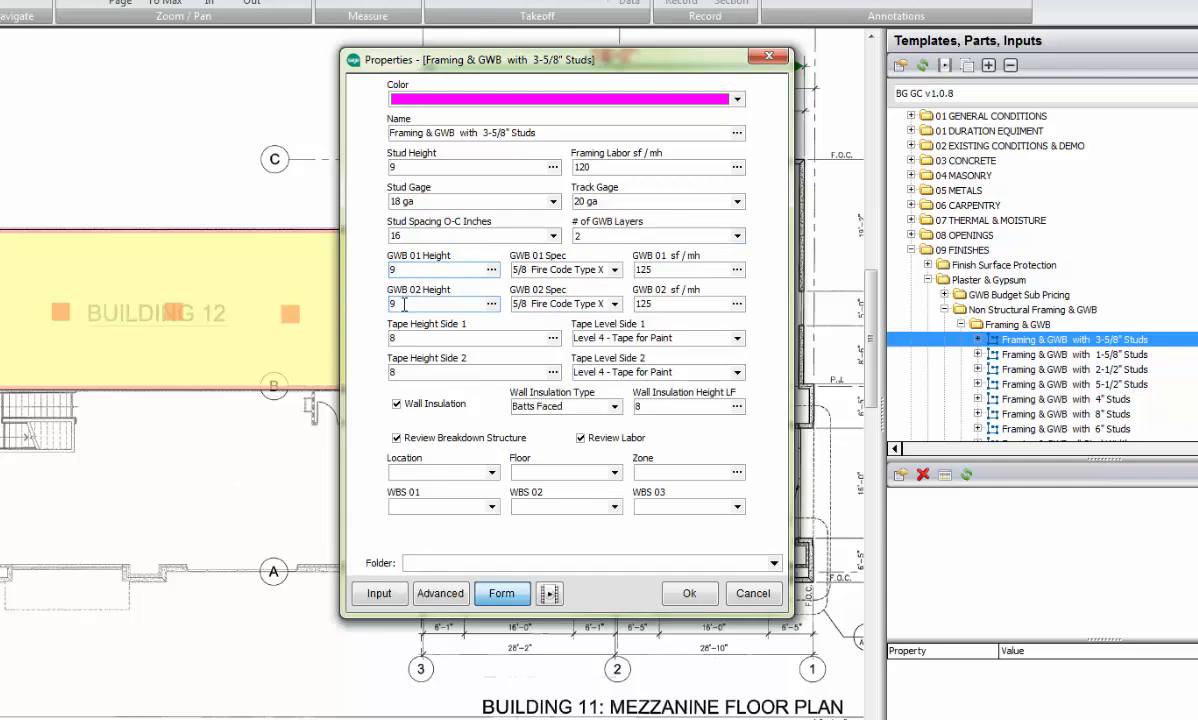
Step: Choose 5/8 Fire Code Type X for both GWB layers and set their production rates to 115 sf/mh
click(615, 270)
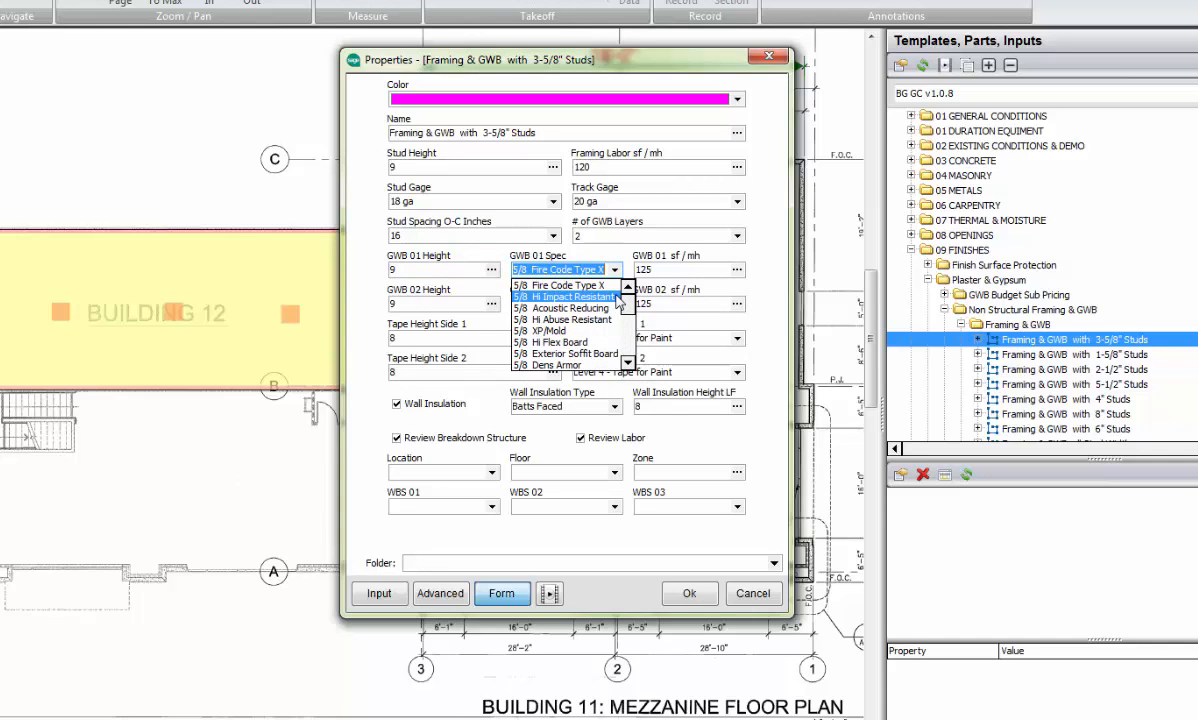
click(572, 285)
click(615, 304)
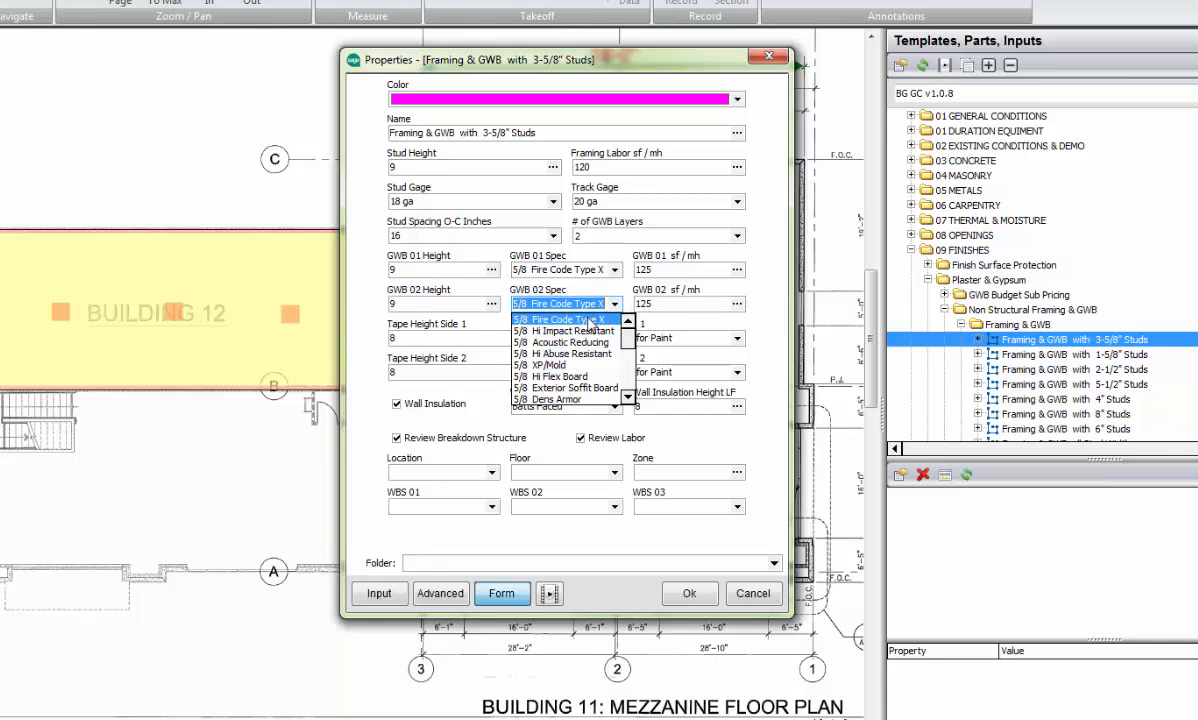
click(592, 320)
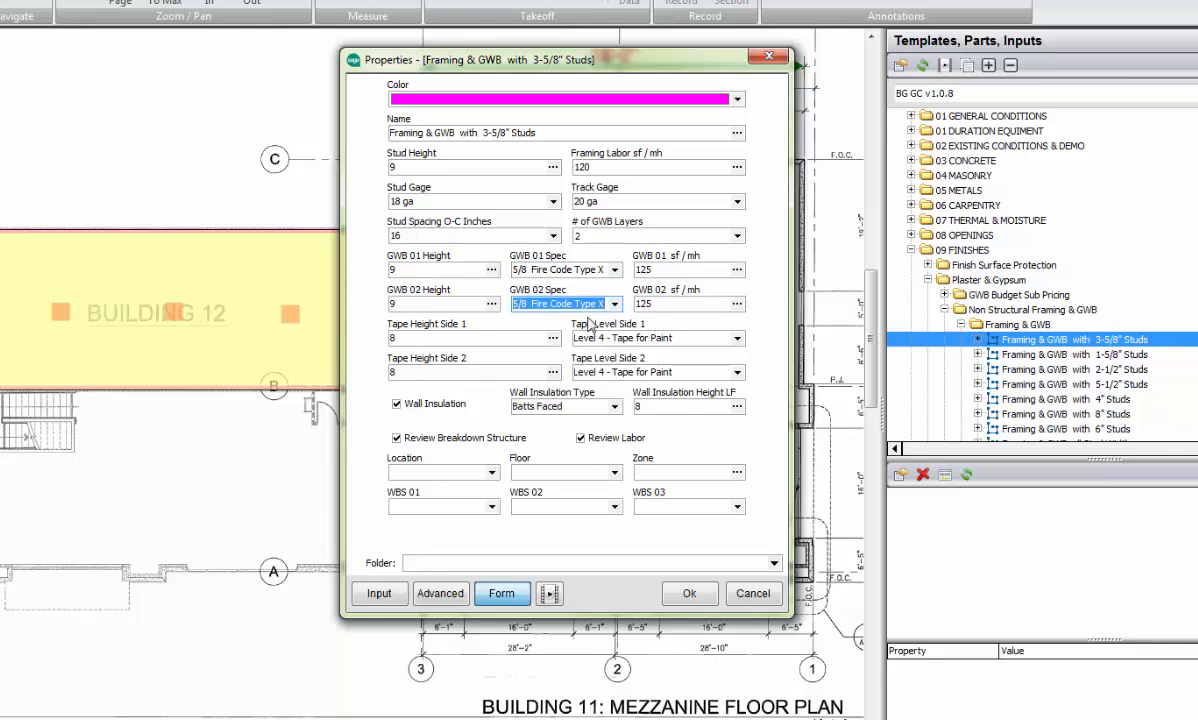
click(661, 270)
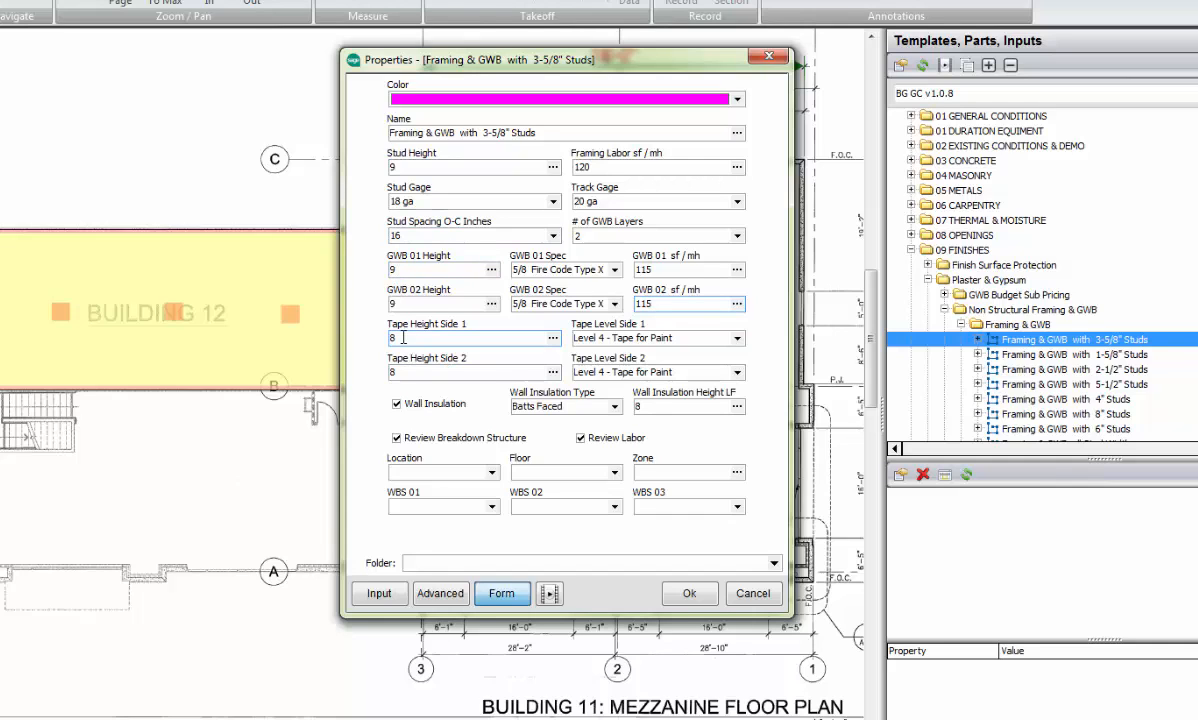
Step: Choose Level 4 - Tape for Paint as the side 1 tape level and accept the framing wall properties
click(737, 340)
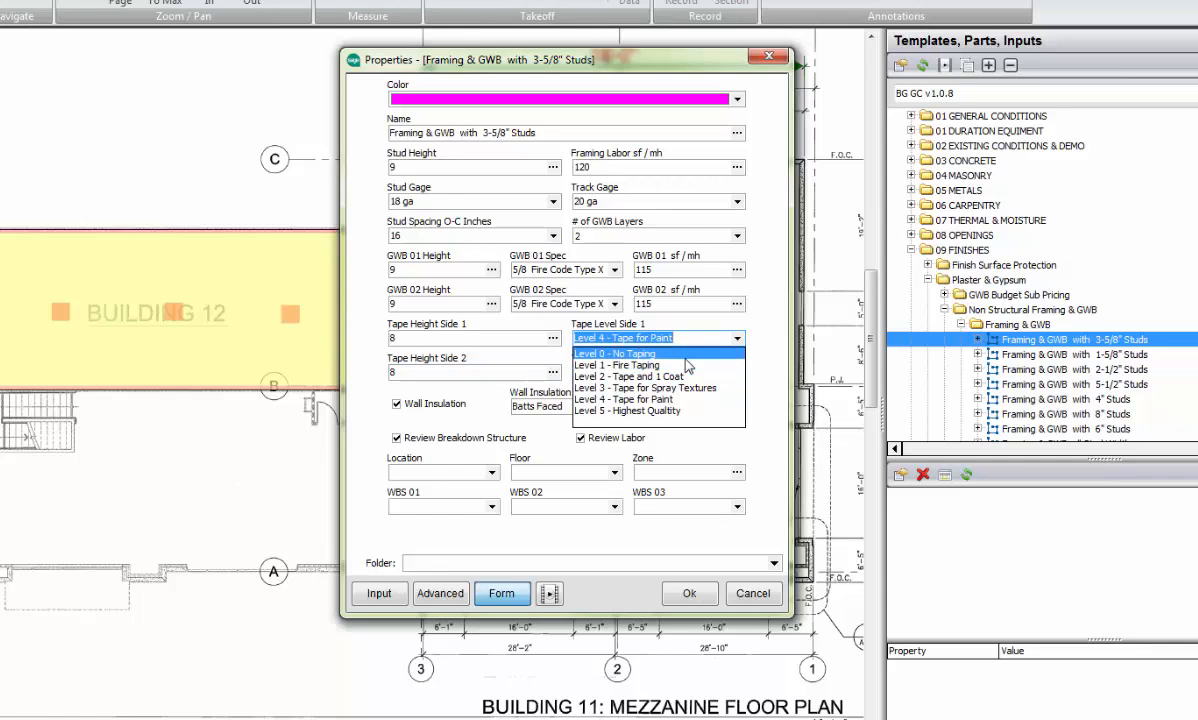
click(664, 400)
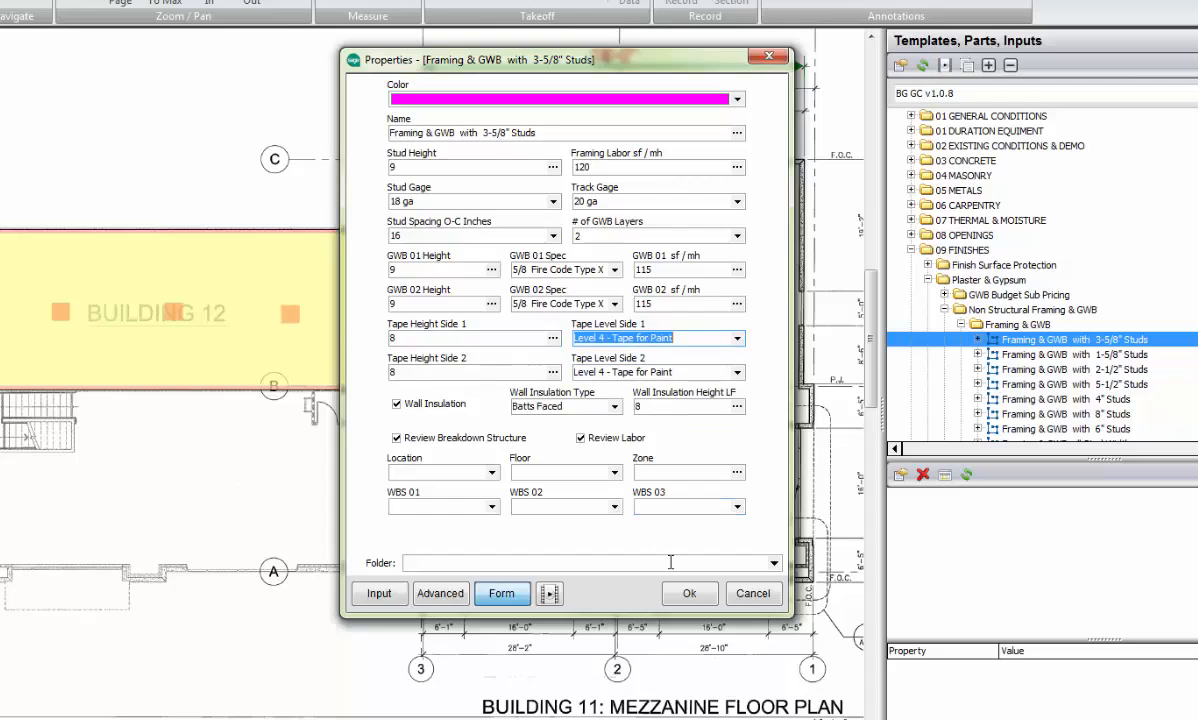
click(687, 593)
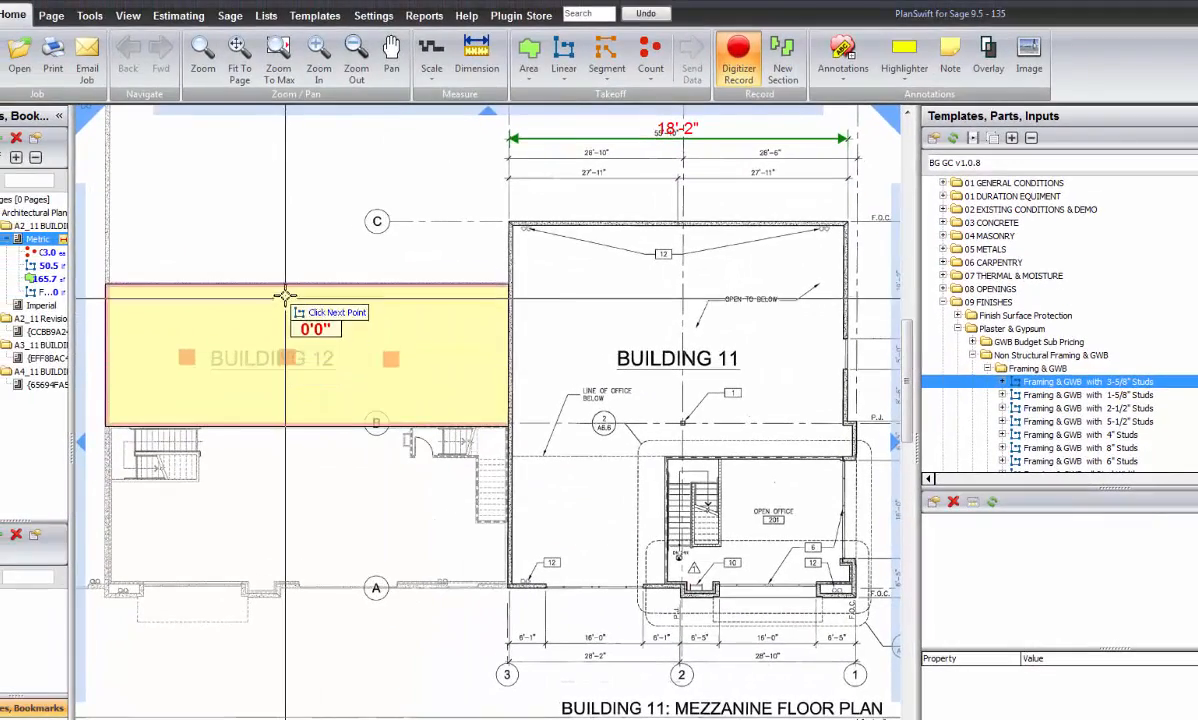
Step: Draw an L-shaped framing wall about 16 lf long inside Building 12, from the slab's upper edge to its right edge, and end the takeoff
click(285, 360)
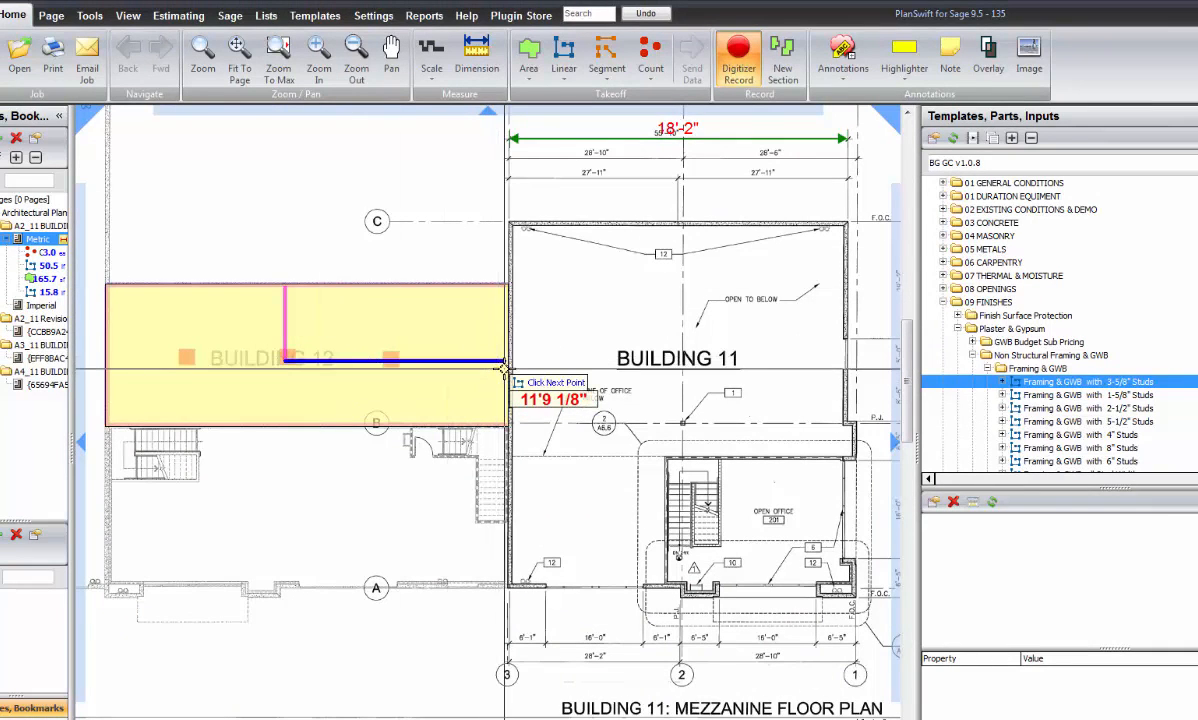
double_click(506, 366)
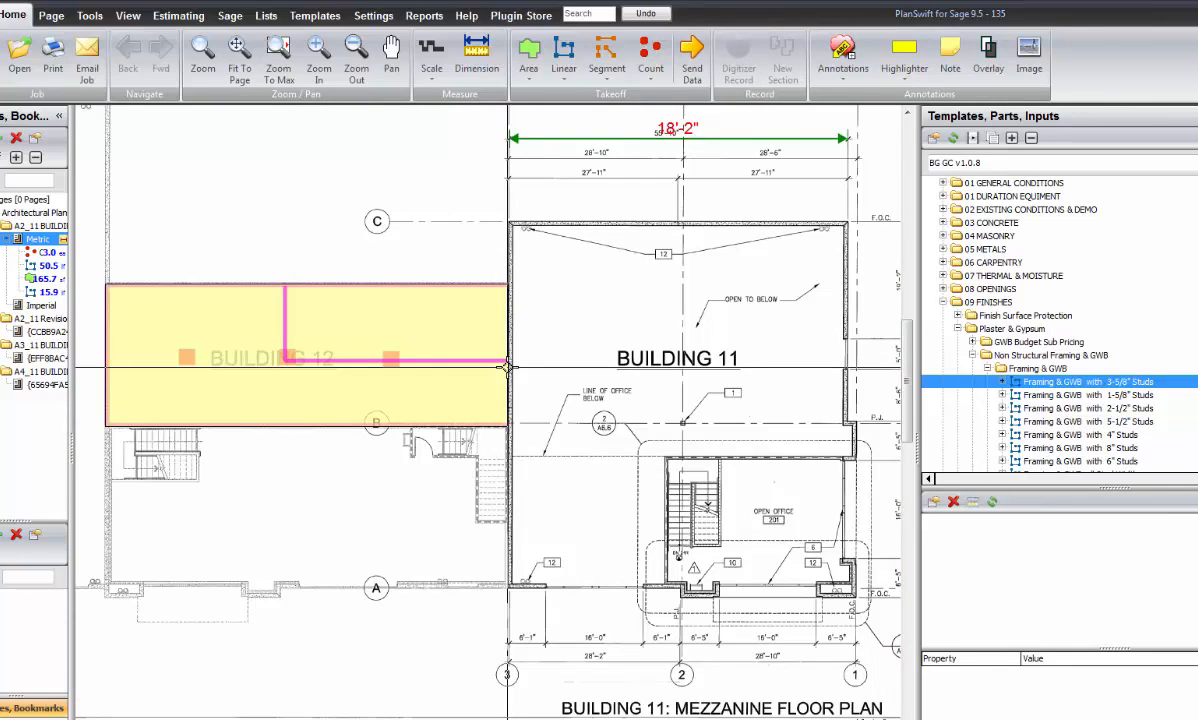
Step: Switch to the estimating view and expand the Building 12 column footings to review their concrete item's quantity and pricing
click(178, 15)
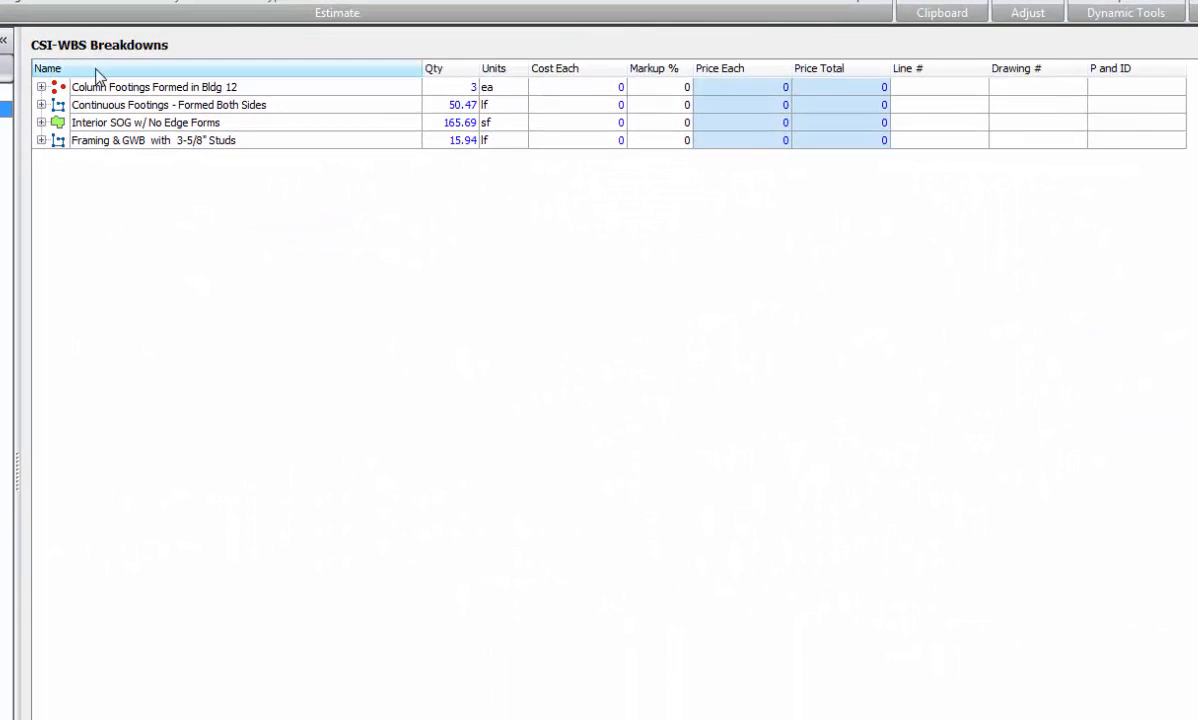
click(171, 127)
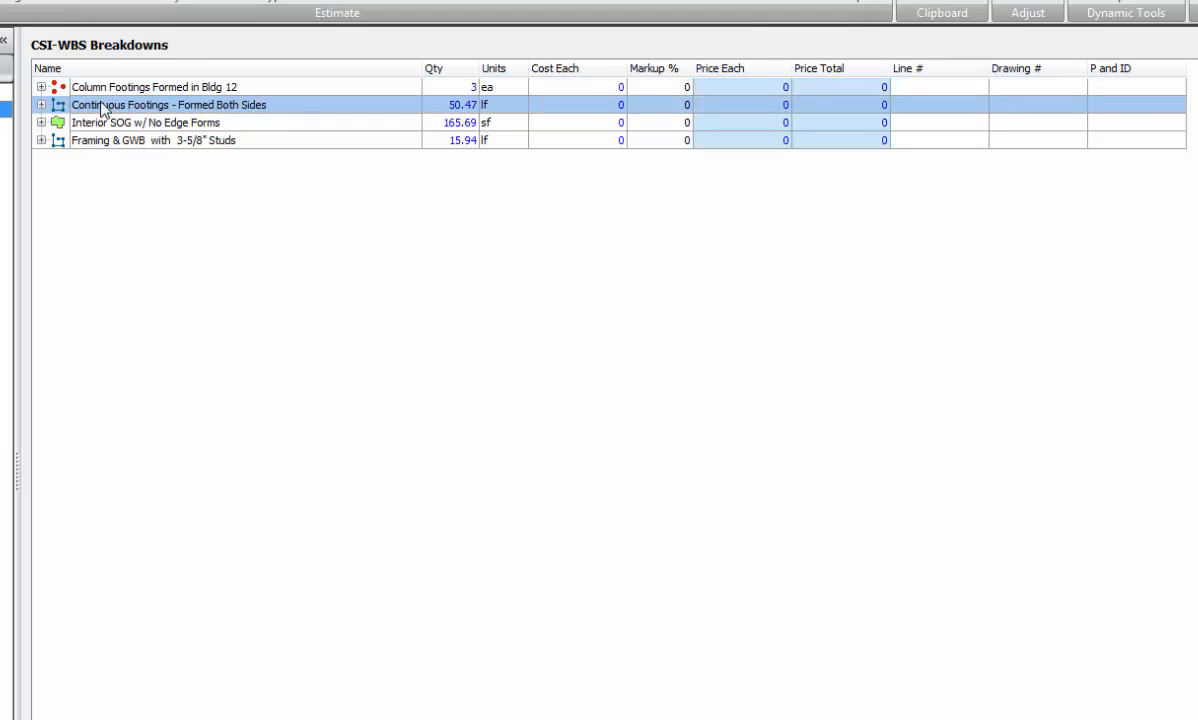
click(41, 87)
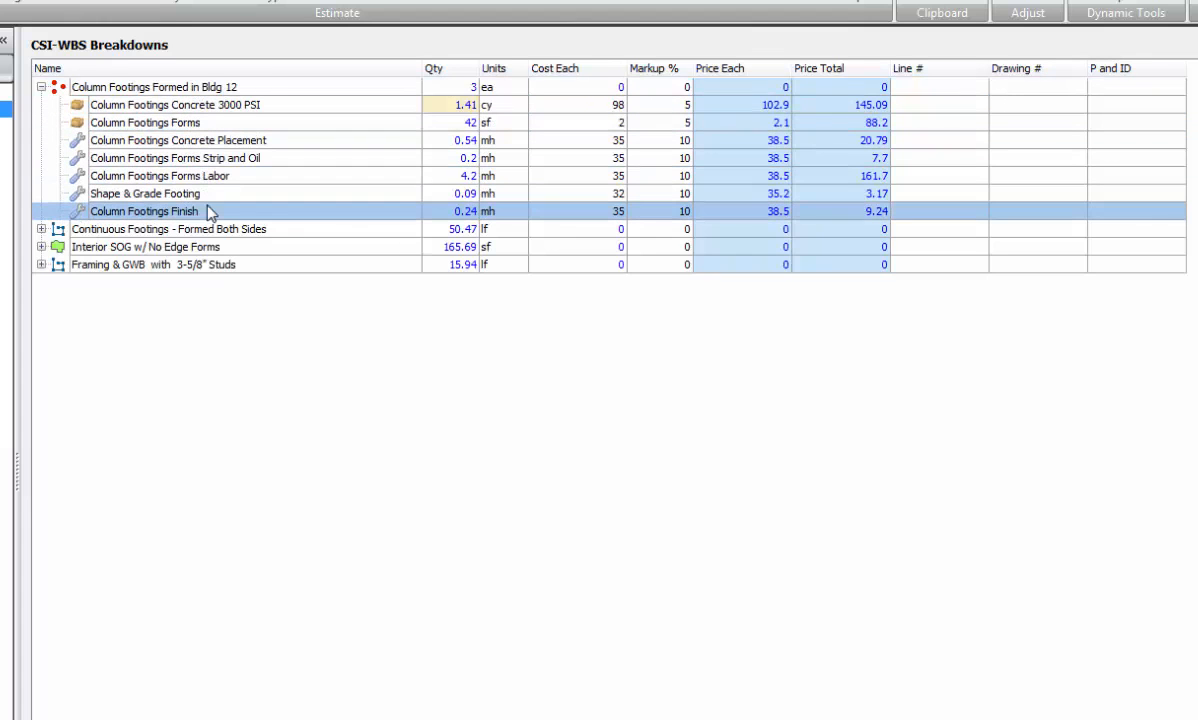
click(296, 106)
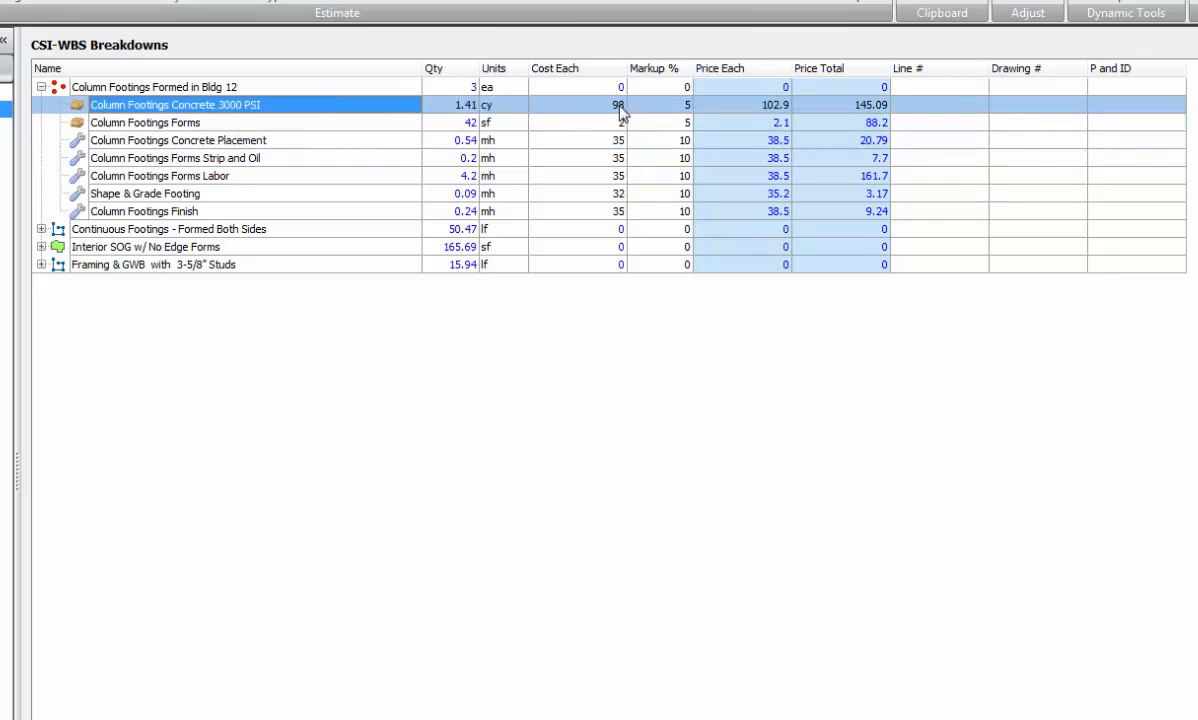
Step: Open the properties of the Column Footings Forms item to examine its quantities and breakdown structure
click(226, 123)
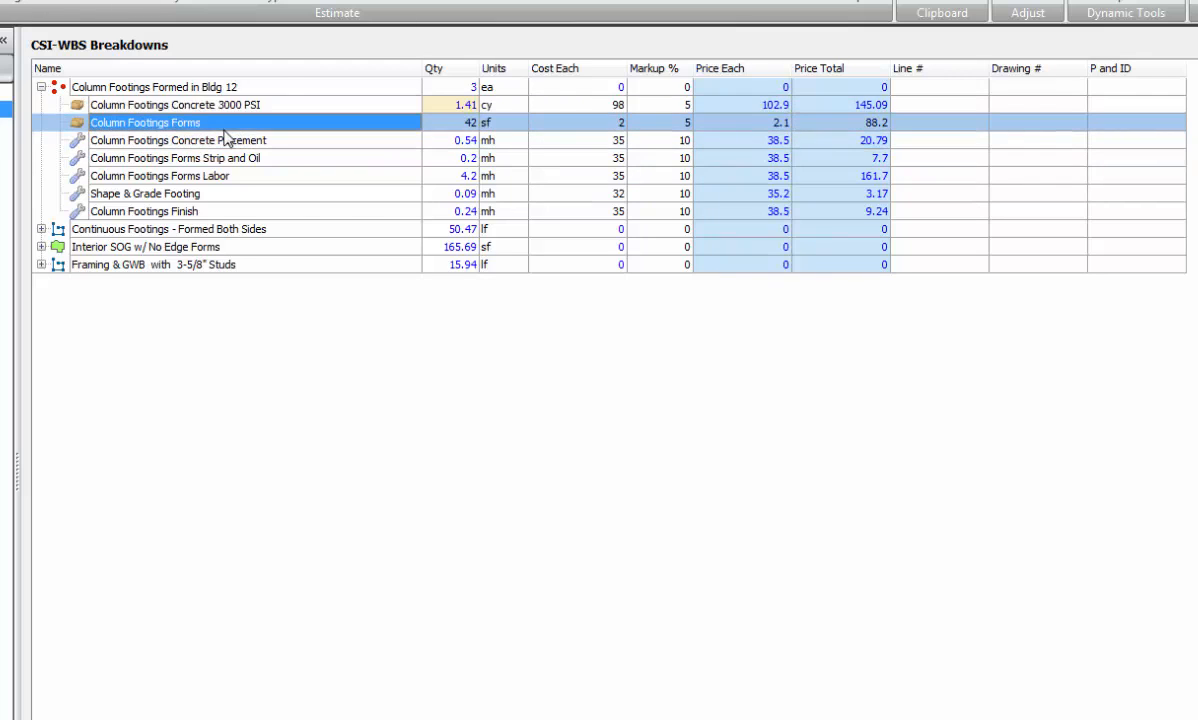
right_click(226, 138)
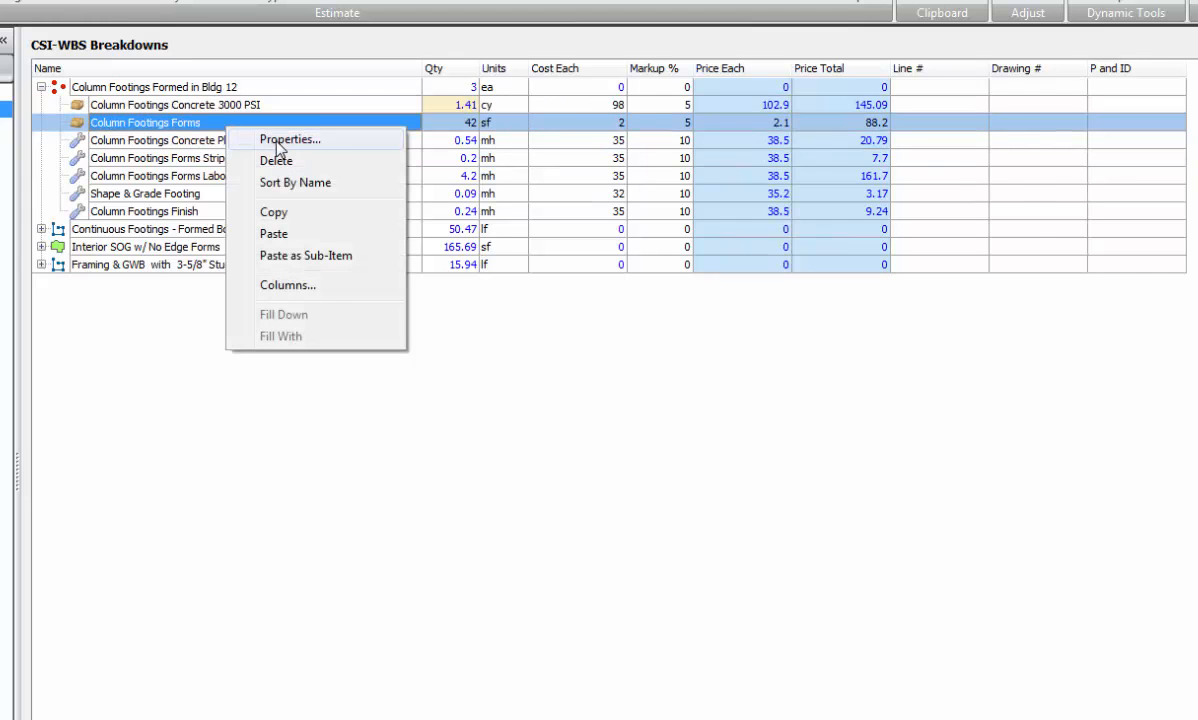
click(265, 139)
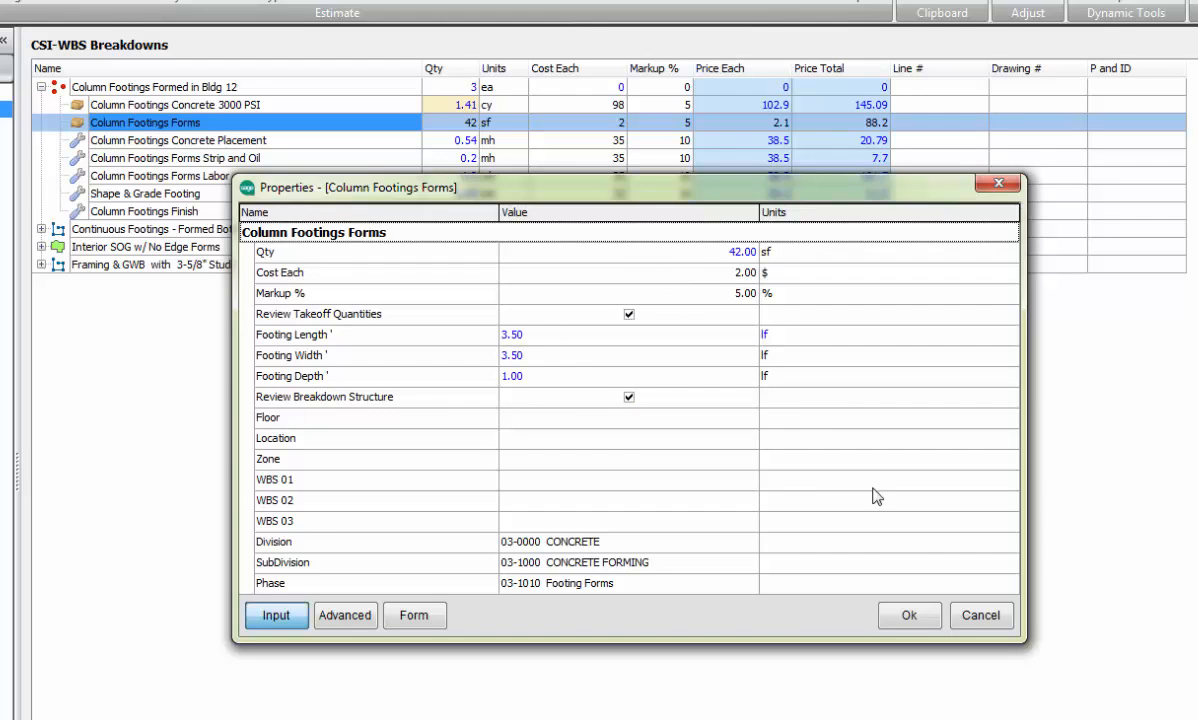
Step: Close the column footing forms properties and set CY per MH for Placement to 3 for the Column Footings Concrete Placement item
click(909, 615)
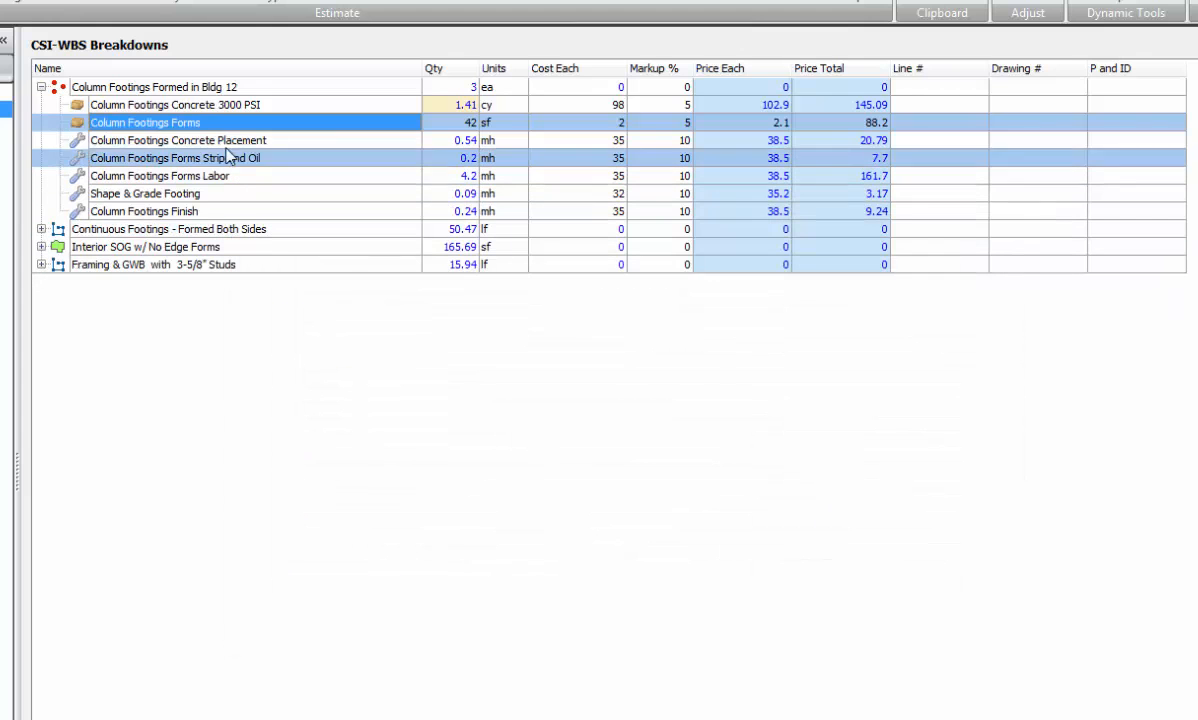
click(212, 145)
right_click(212, 145)
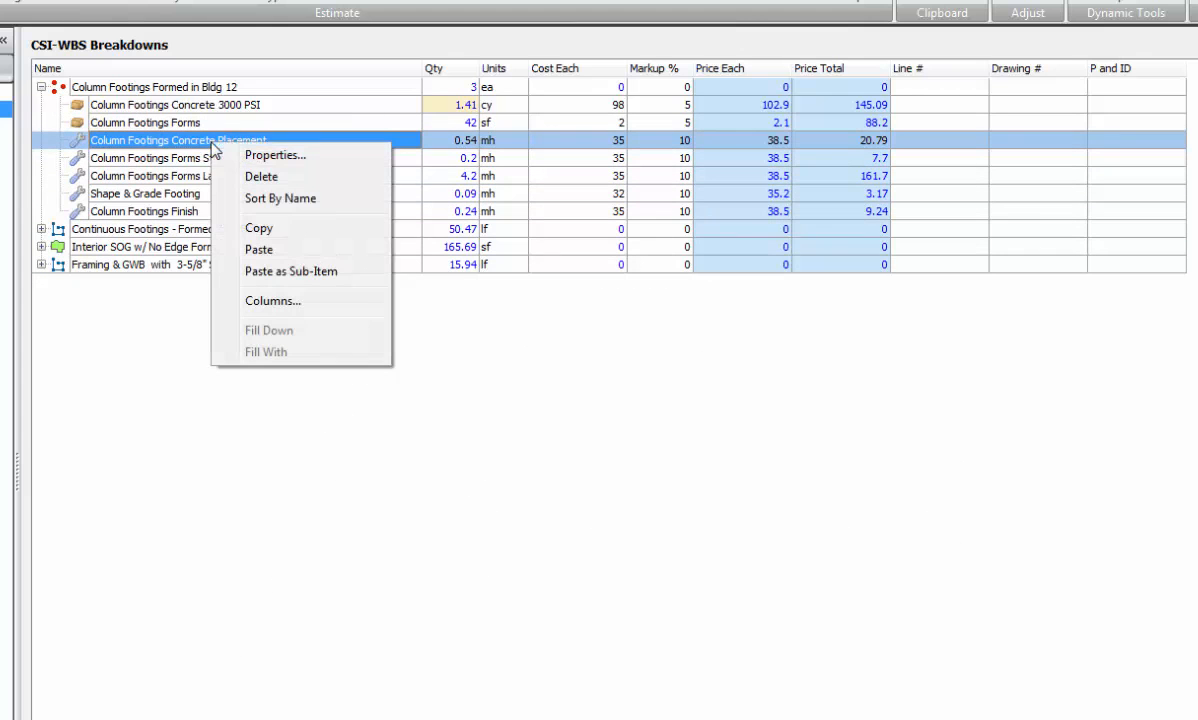
click(252, 157)
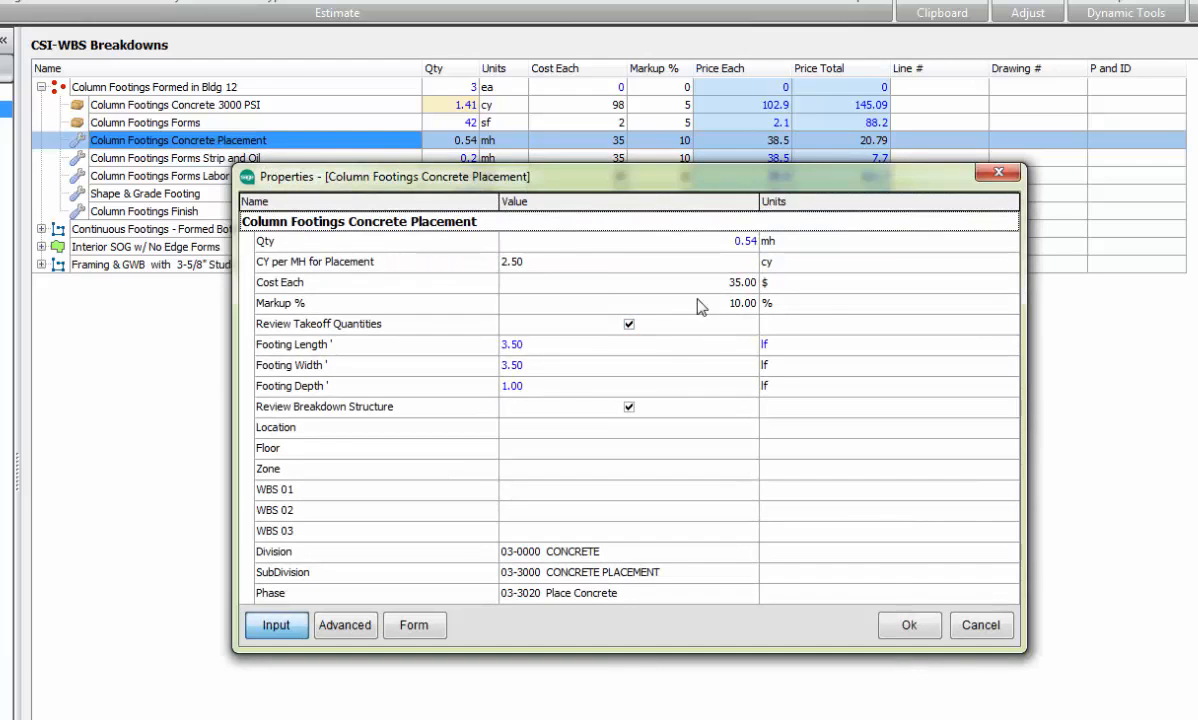
click(550, 266)
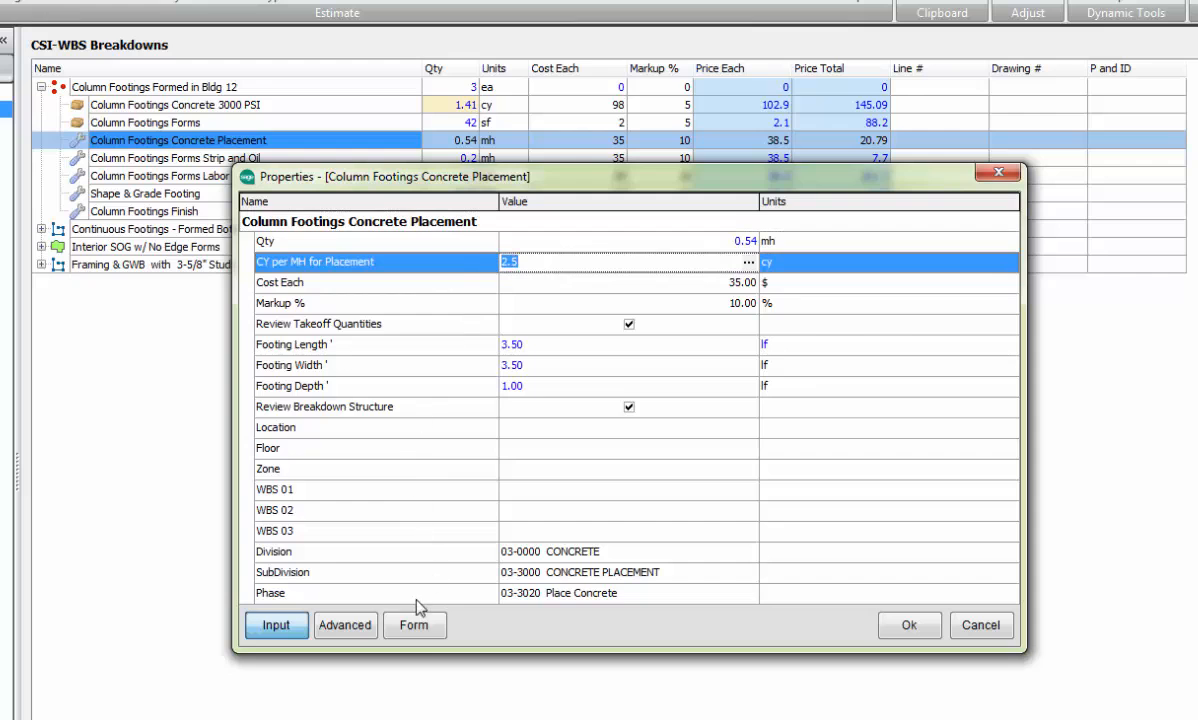
click(411, 630)
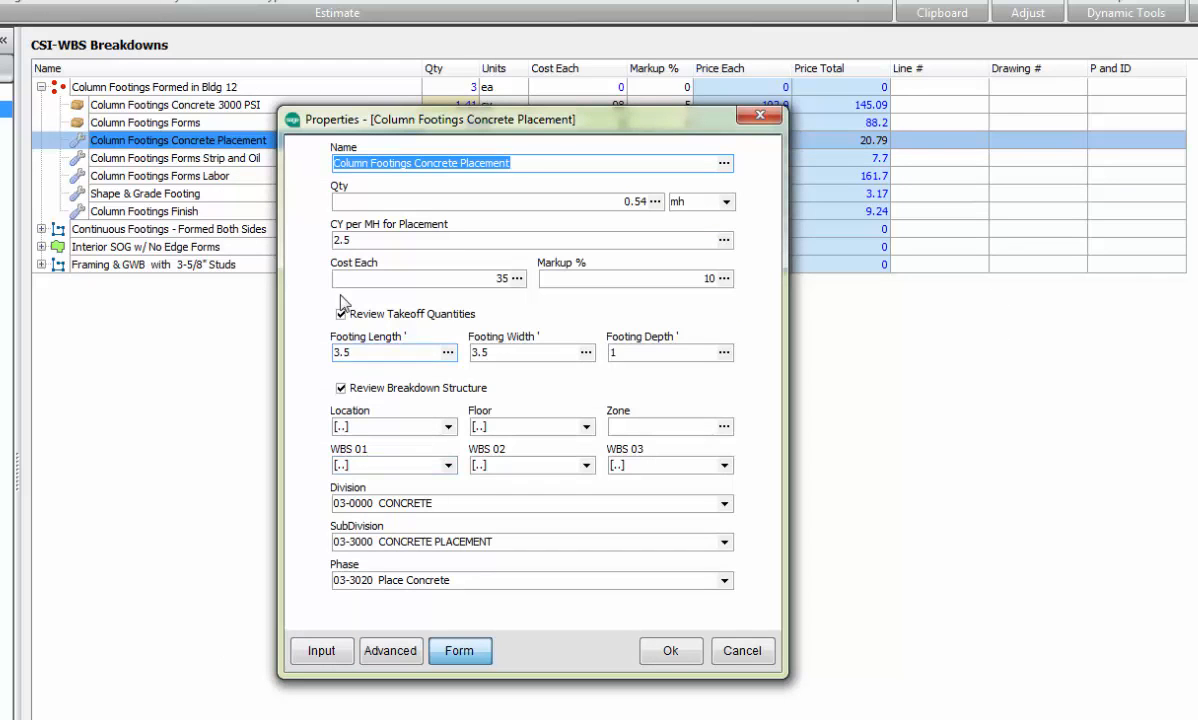
click(355, 240)
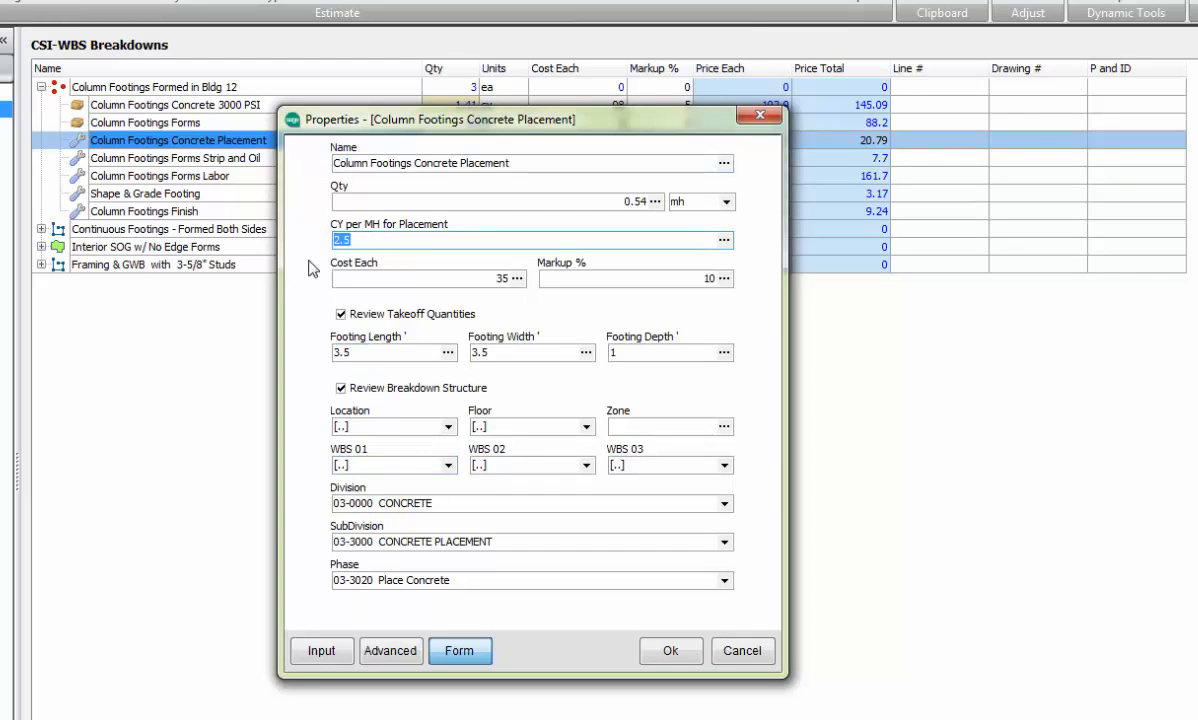
text(3)
drag(648, 129, 636, 178)
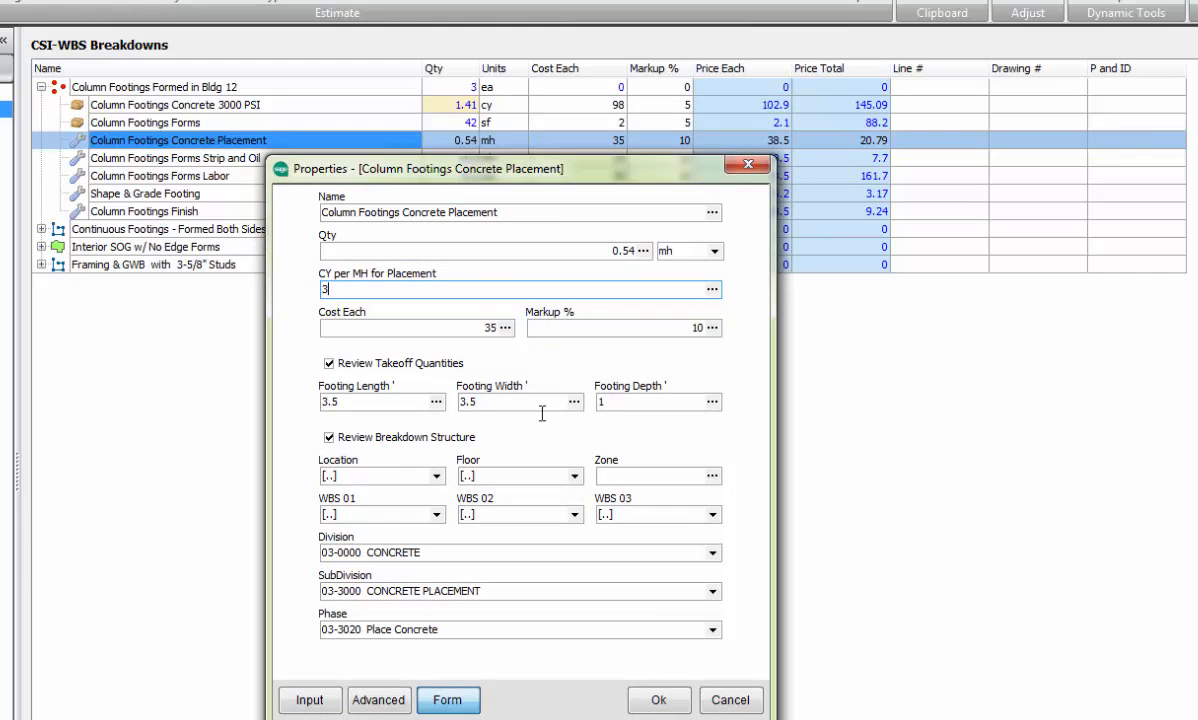
click(659, 700)
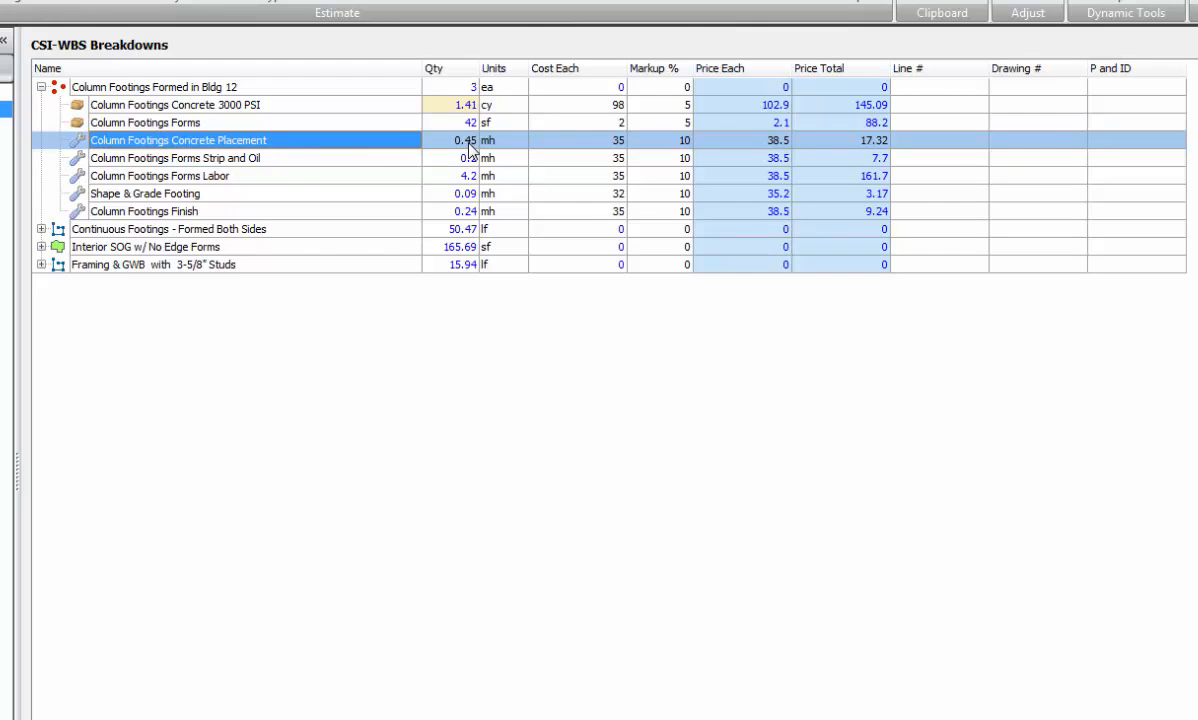
Step: Review the remaining column footing labor items, collapse their group and expand Continuous Footings - Formed Both Sides to examine its items
click(386, 158)
click(366, 177)
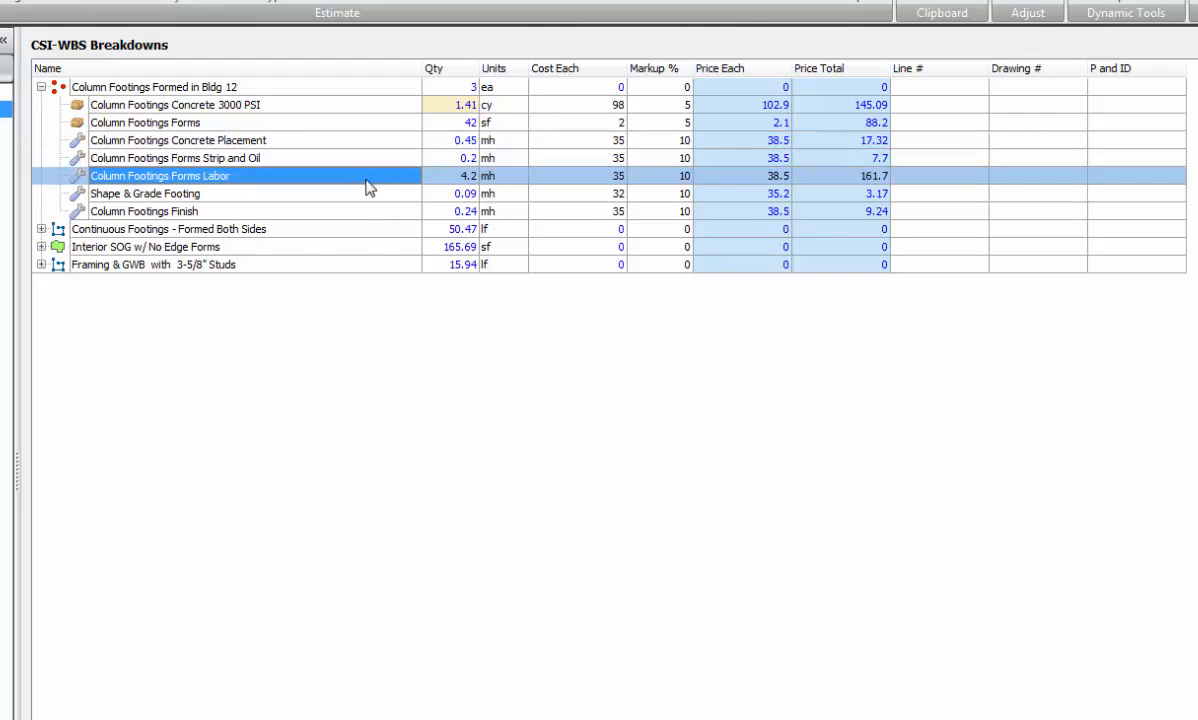
click(360, 194)
click(353, 216)
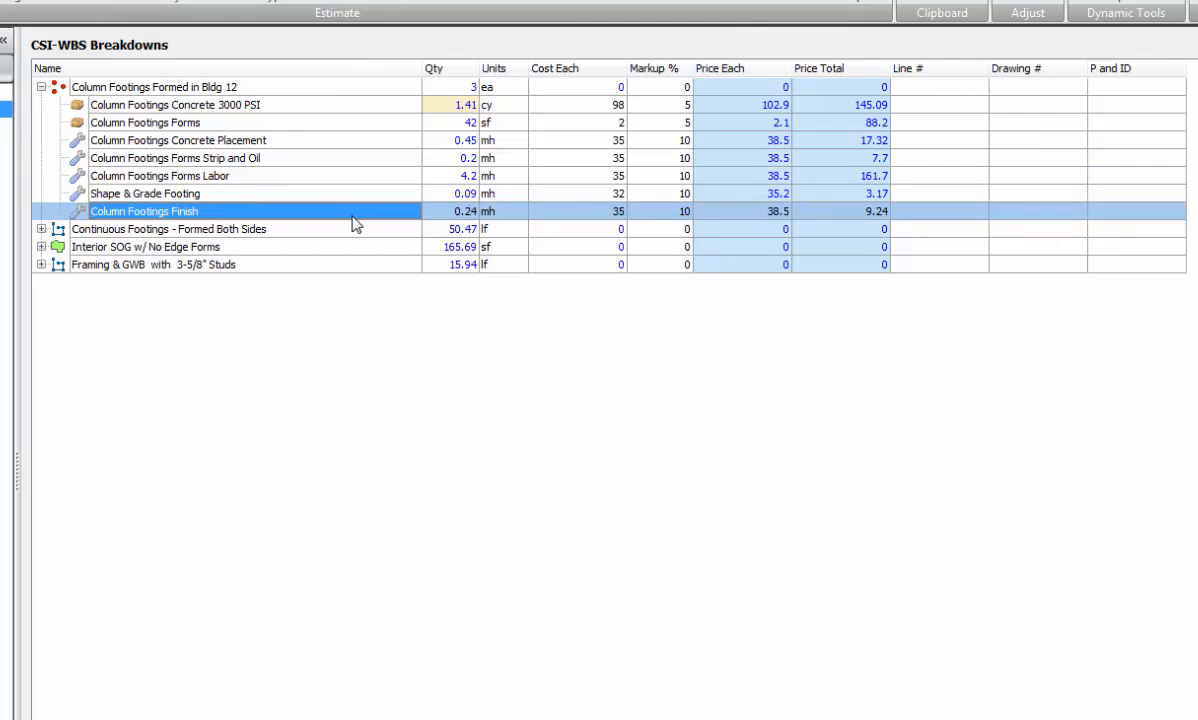
click(40, 88)
click(42, 105)
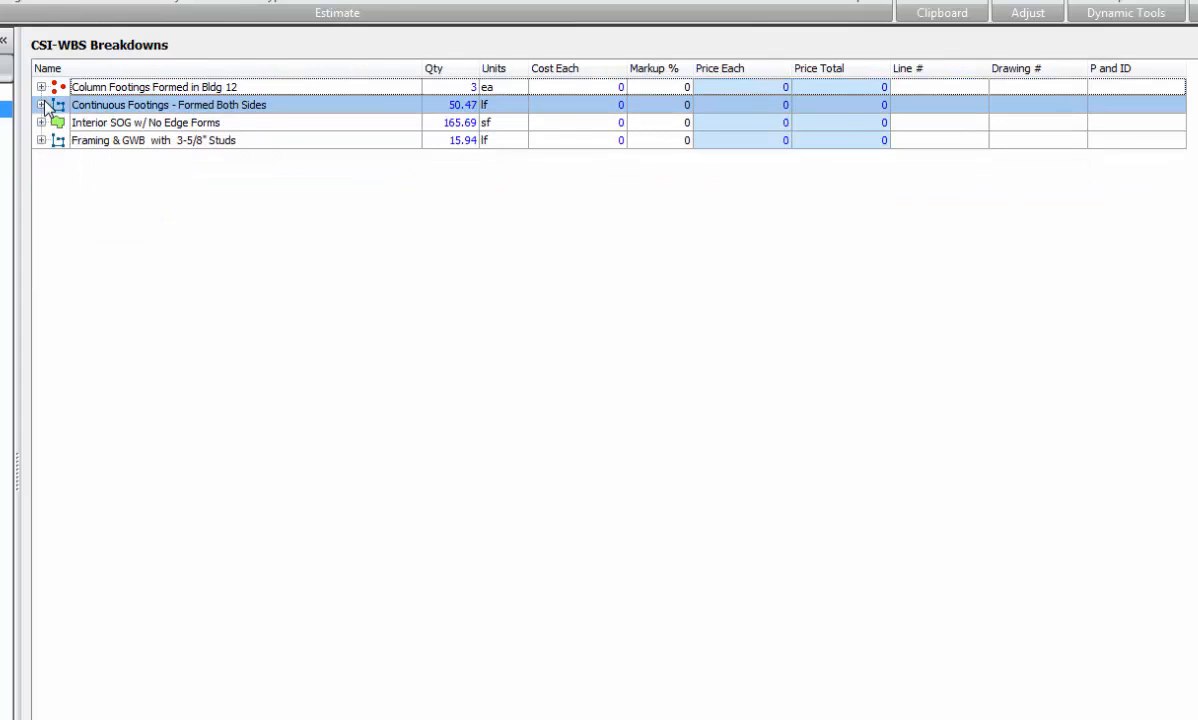
click(187, 248)
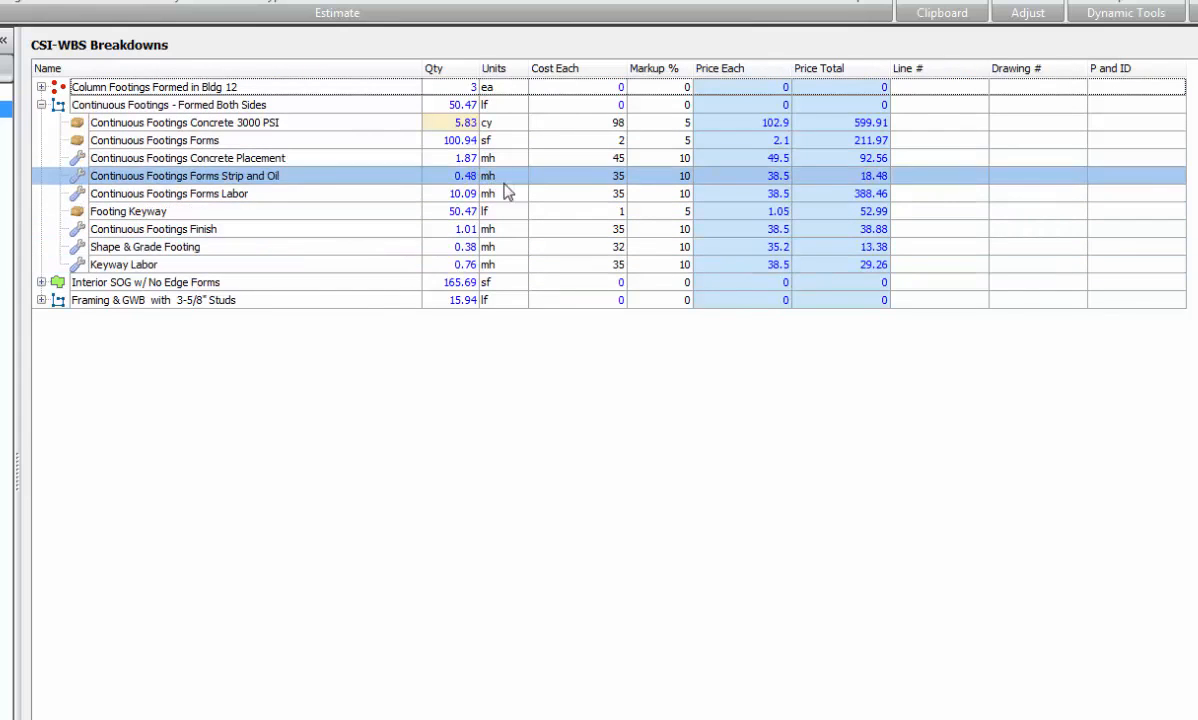
Step: Set SF per MH Finish to 175 in the properties of the Continuous Footings Finish item
click(222, 229)
right_click(227, 237)
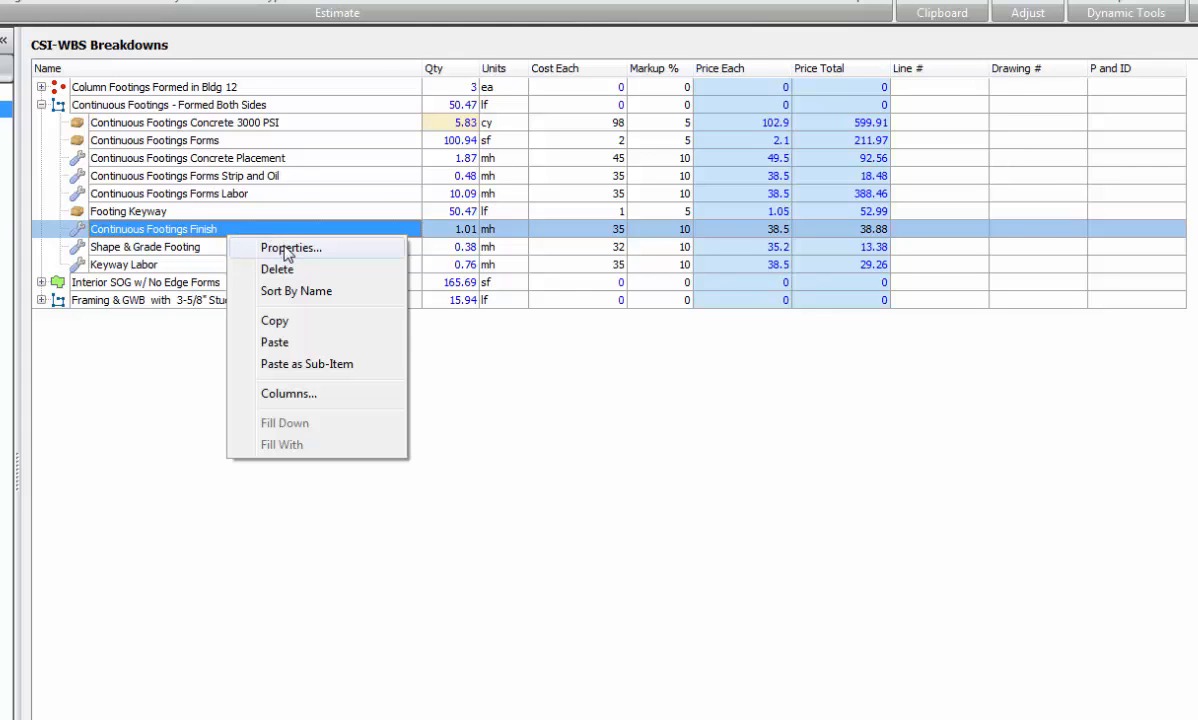
click(287, 249)
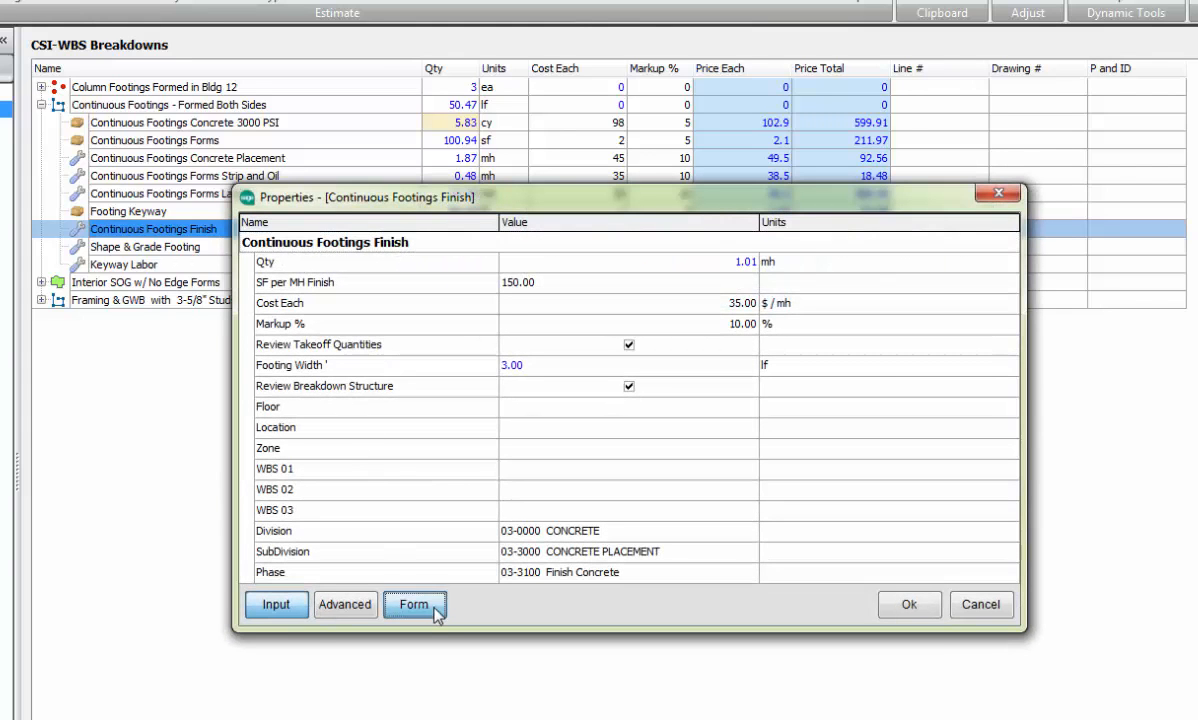
click(437, 613)
click(362, 289)
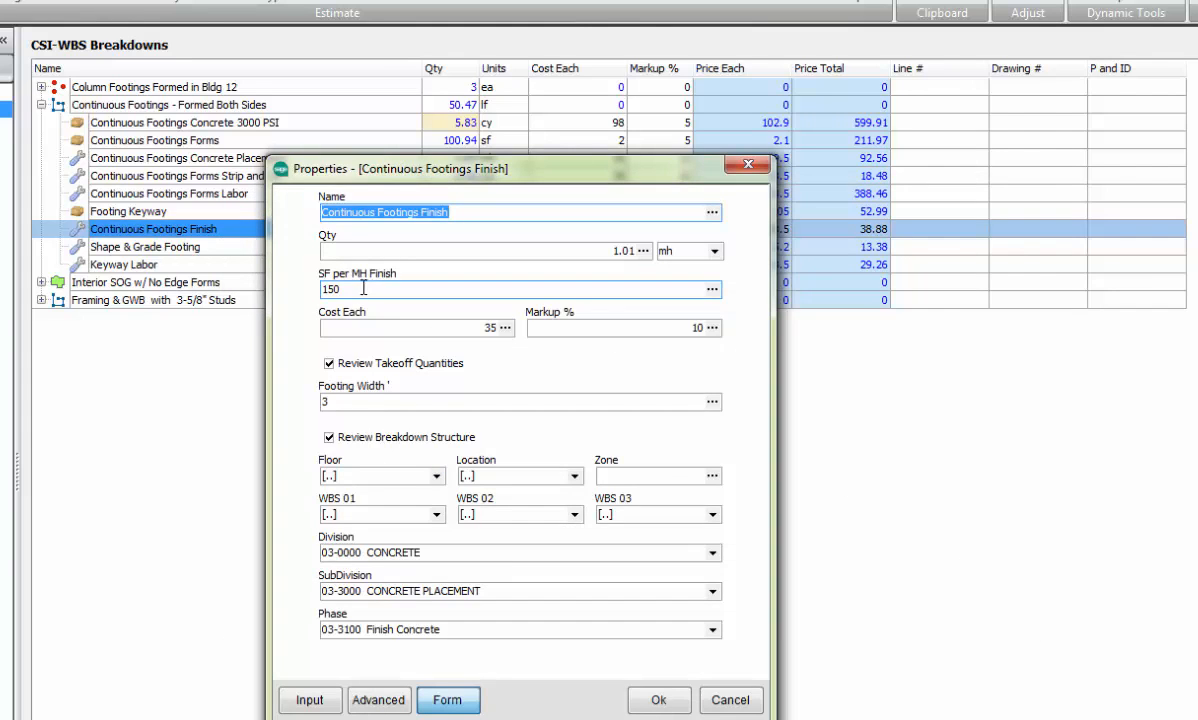
drag(362, 289, 298, 292)
text(17)
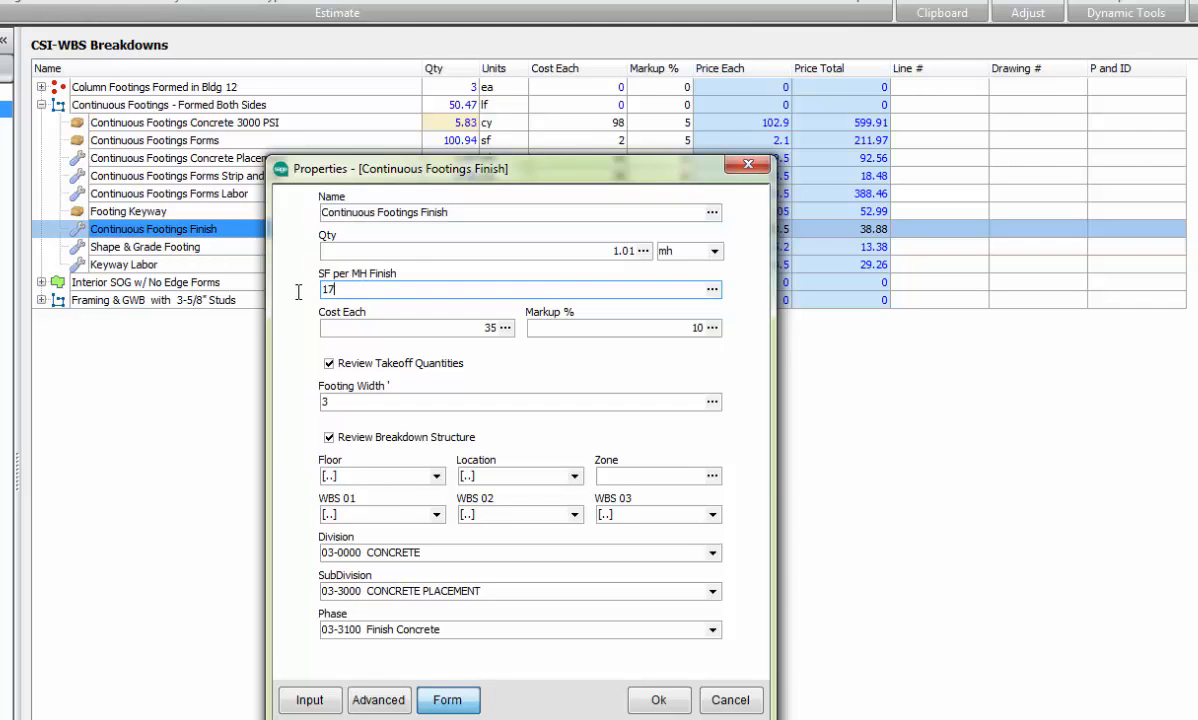
click(655, 700)
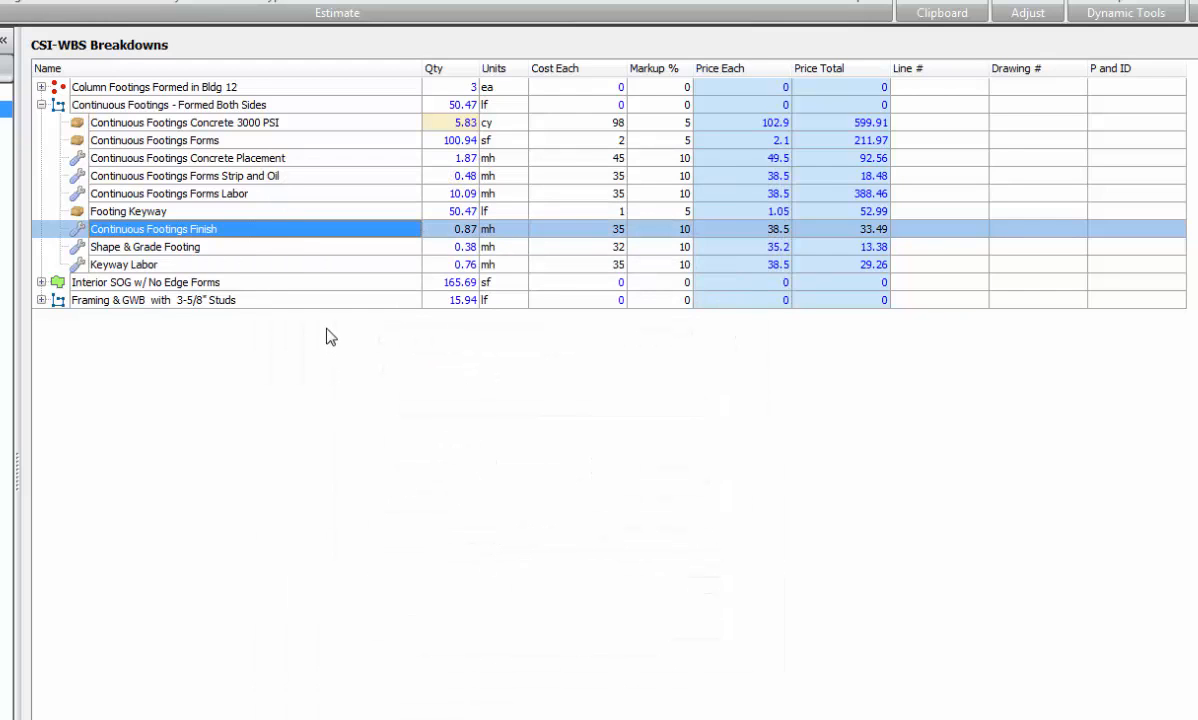
Step: Review the items under Interior SOG w/ No Edge Forms and Framing & GWB with 3-5/8" Studs, leaving all groups collapsed
click(41, 104)
click(41, 122)
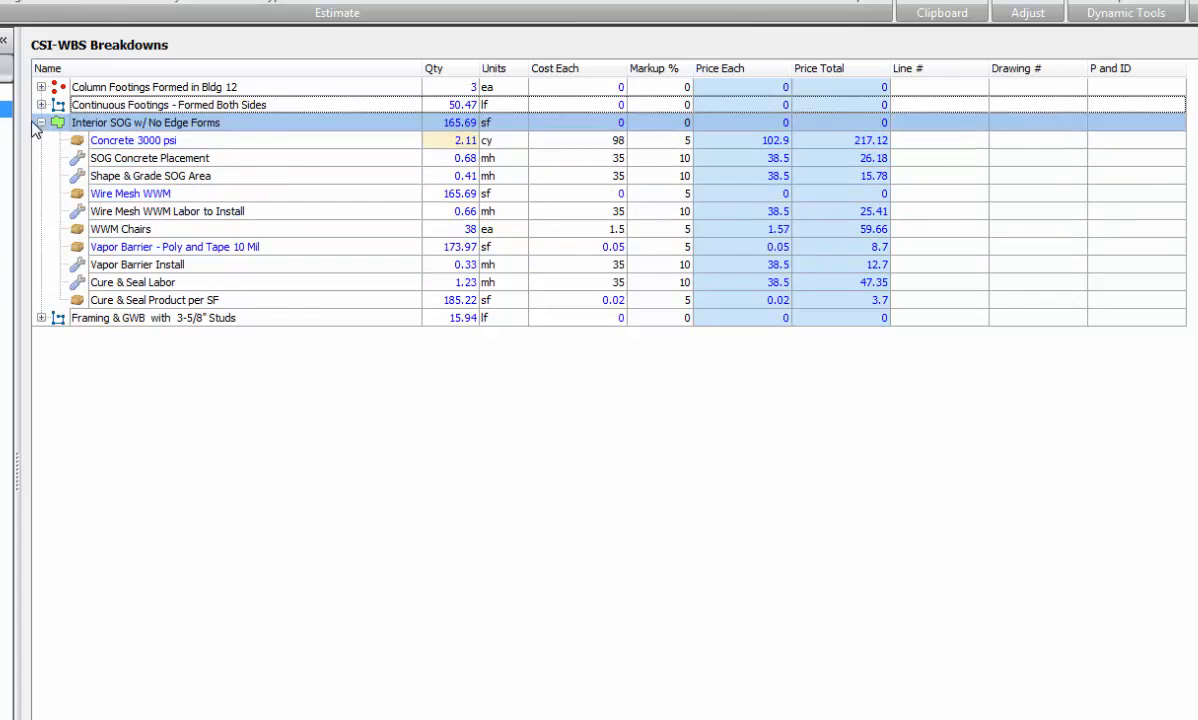
click(41, 122)
click(41, 140)
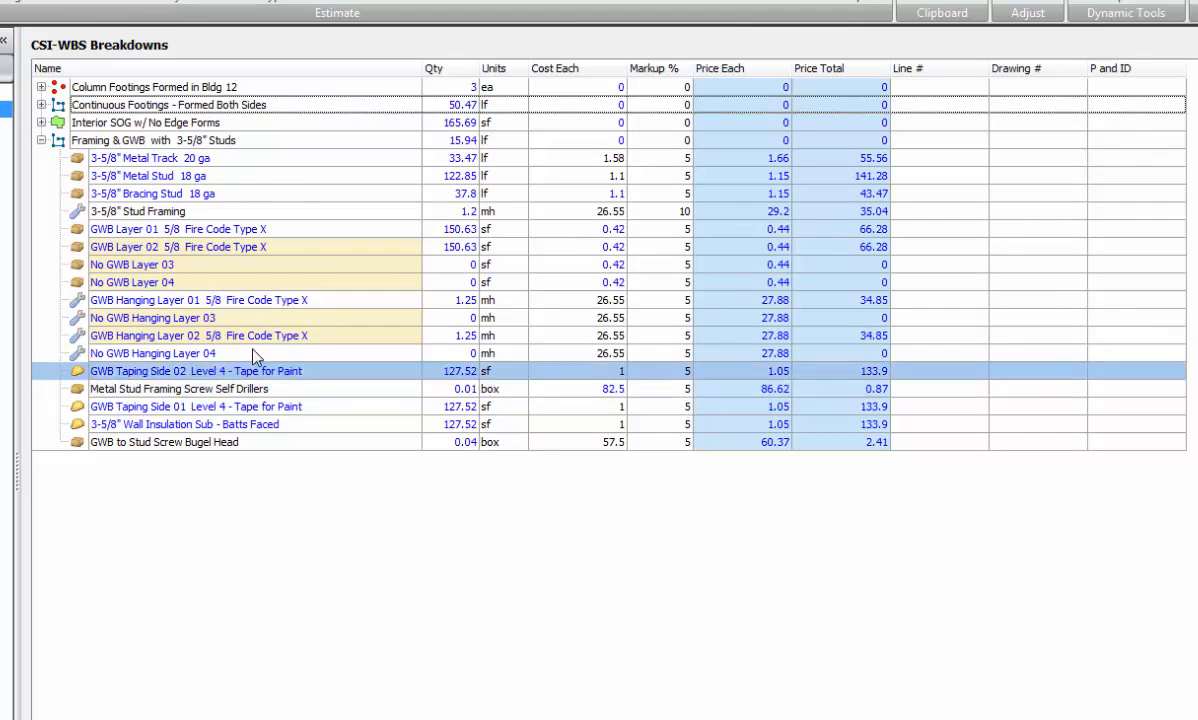
click(41, 140)
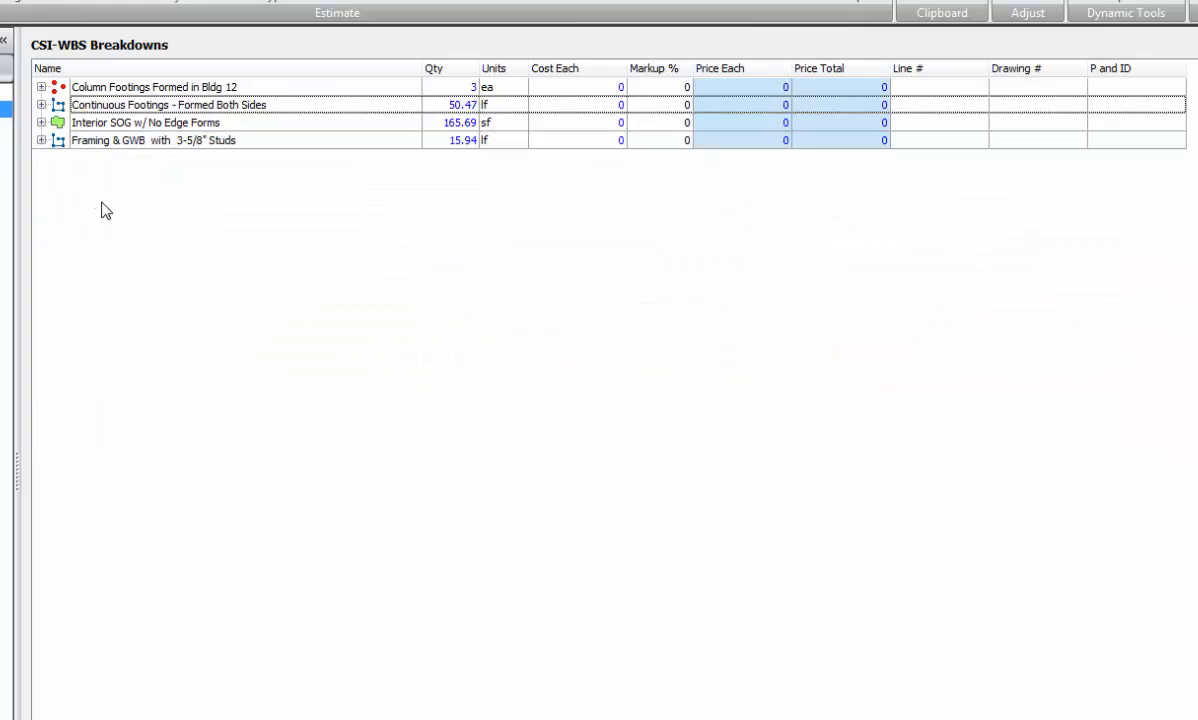